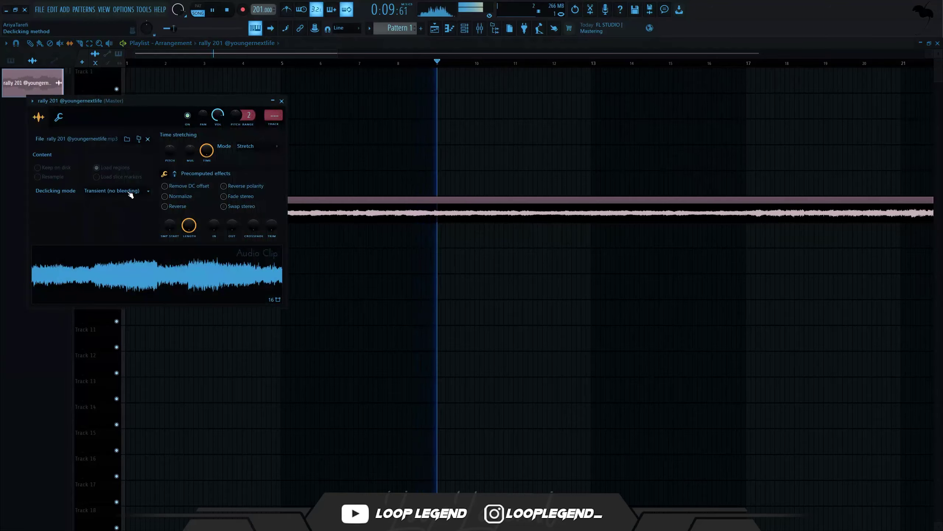
# Step: Change the declicking mode of the rally 201 audio clip and audition the sample from bars 49 and 57
pyautogui.click(130, 192)
pyautogui.click(123, 224)
pyautogui.click(30, 44)
pyautogui.scroll(-1, 519, 429)
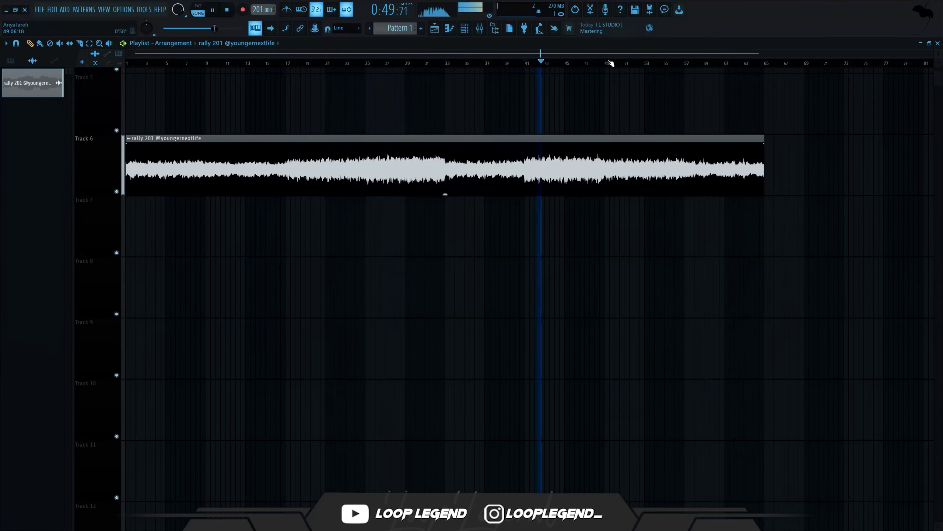
pyautogui.click(611, 64)
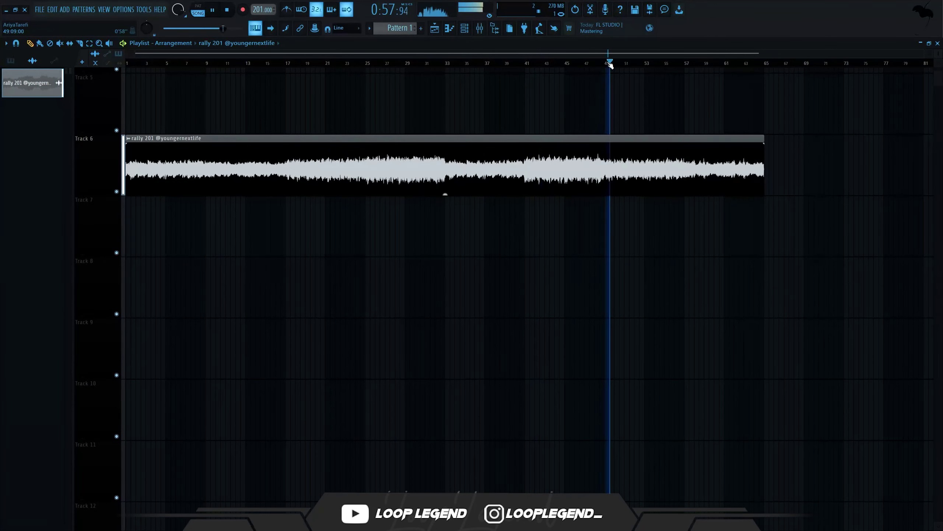
pyautogui.click(685, 63)
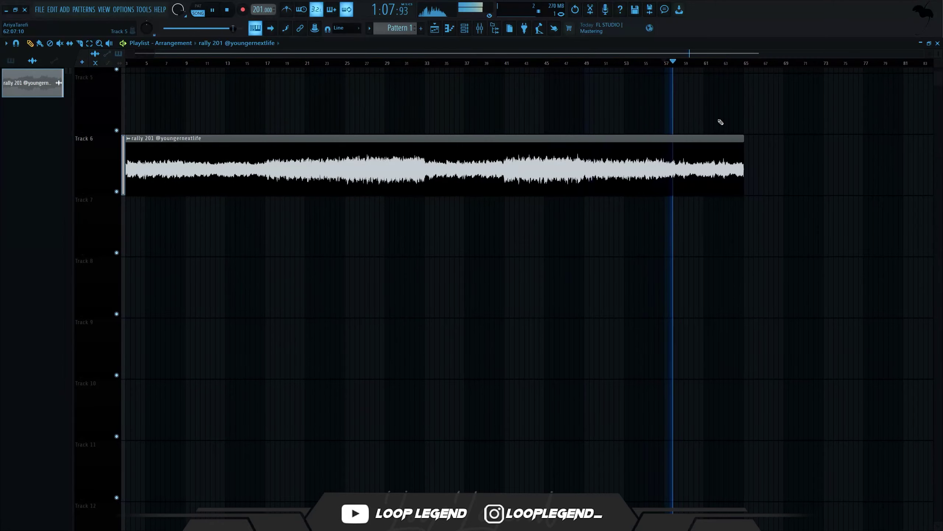
# Step: Slice out and delete the rally 201 section between bars 17 and 57, and move the last slice back toward the start
pyautogui.scroll(4, 725, 137)
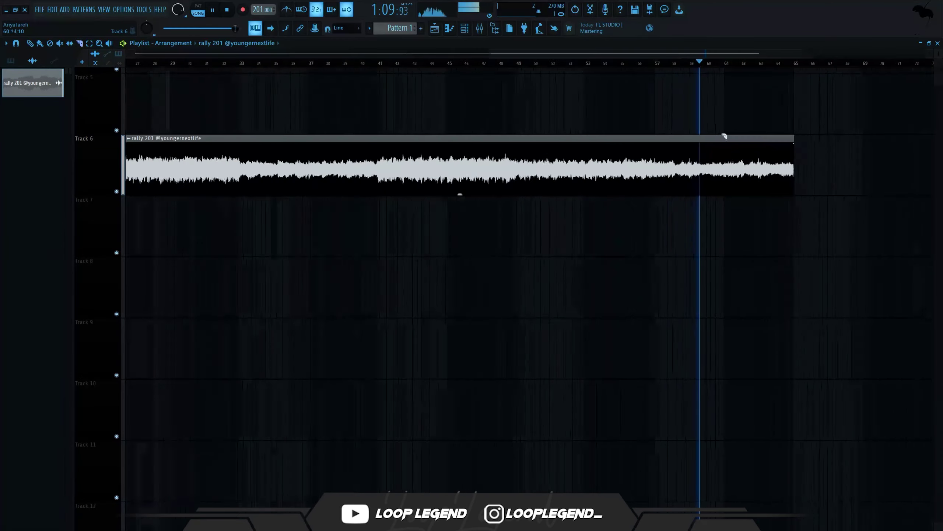
pyautogui.click(626, 150)
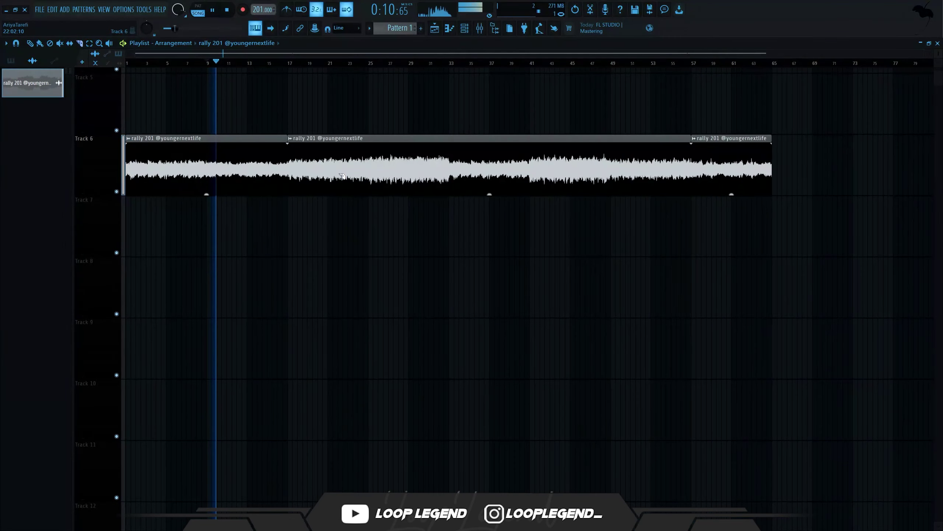
pyautogui.moveTo(341, 176); pyautogui.dragTo(493, 219)
pyautogui.press('Delete')
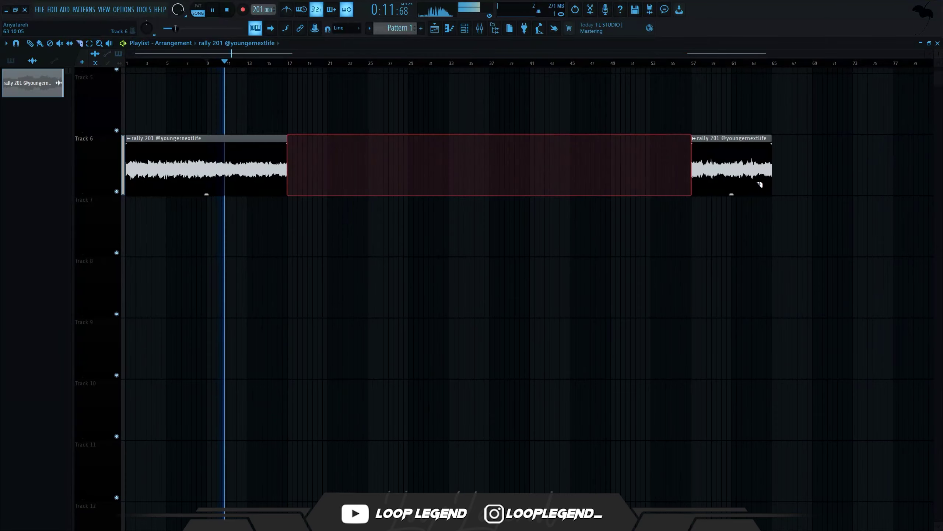
pyautogui.moveTo(737, 149); pyautogui.dragTo(252, 210)
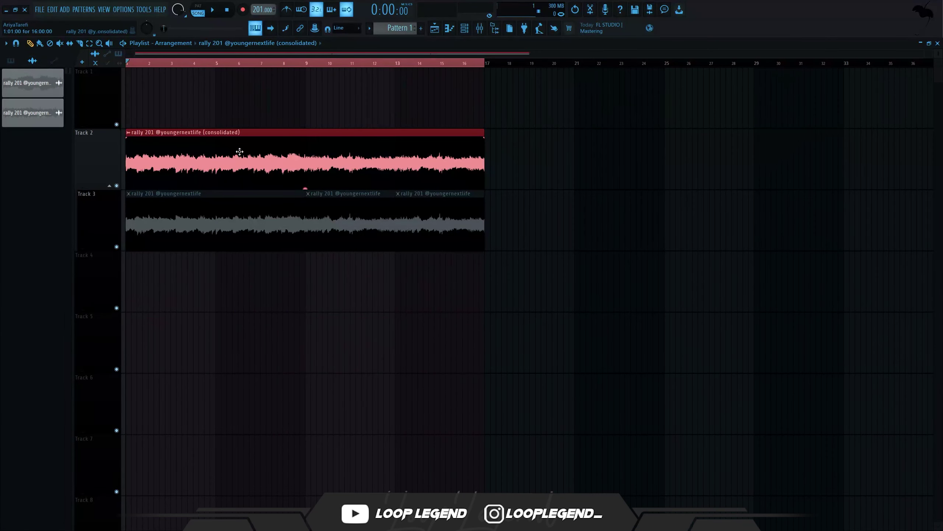
# Step: Move the consolidated clip below the muted original slices and time-stretch it to 8 bars
pyautogui.moveTo(239, 152); pyautogui.dragTo(241, 273)
pyautogui.doubleClick(333, 190)
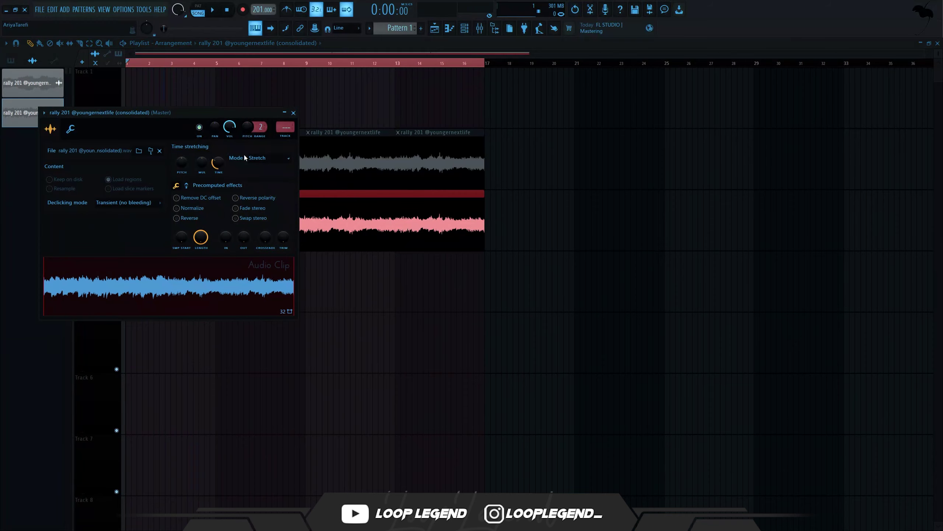
pyautogui.scroll(-10, 224, 164)
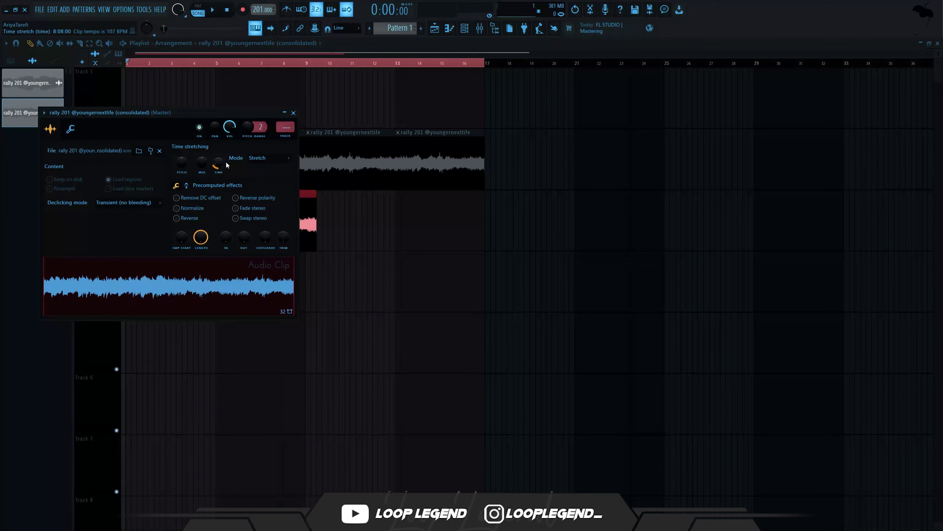
pyautogui.scroll(-2, 226, 164)
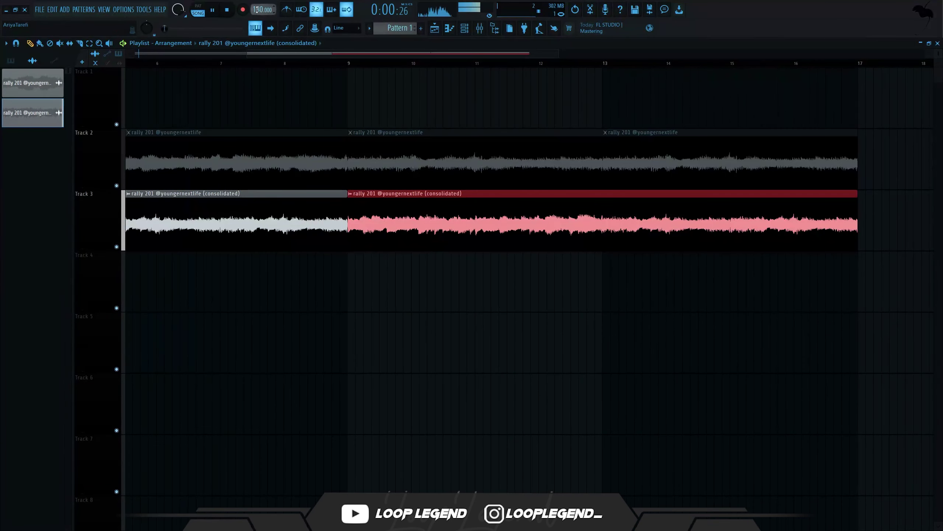
# Step: Set the project tempo to 113 BPM while playing the stretched sample from the start
pyautogui.moveTo(279, 55); pyautogui.dragTo(141, 50)
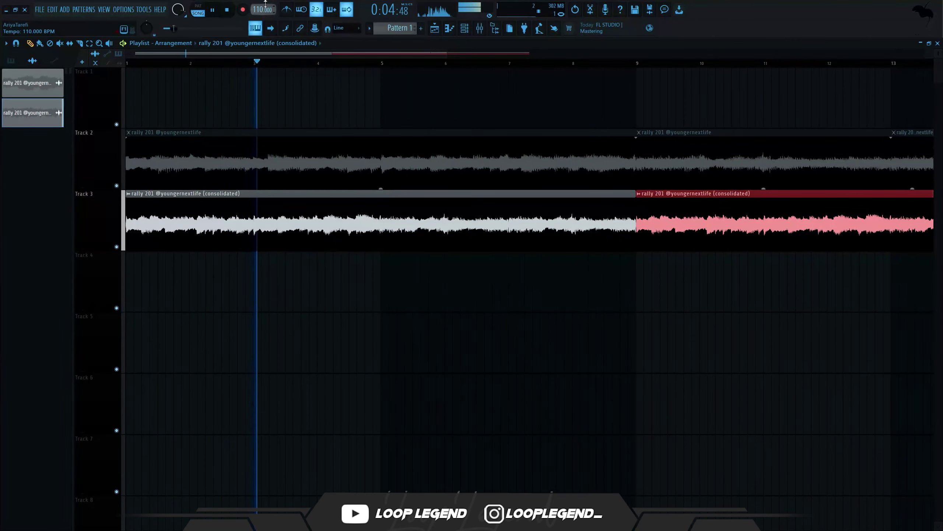
pyautogui.click(286, 11)
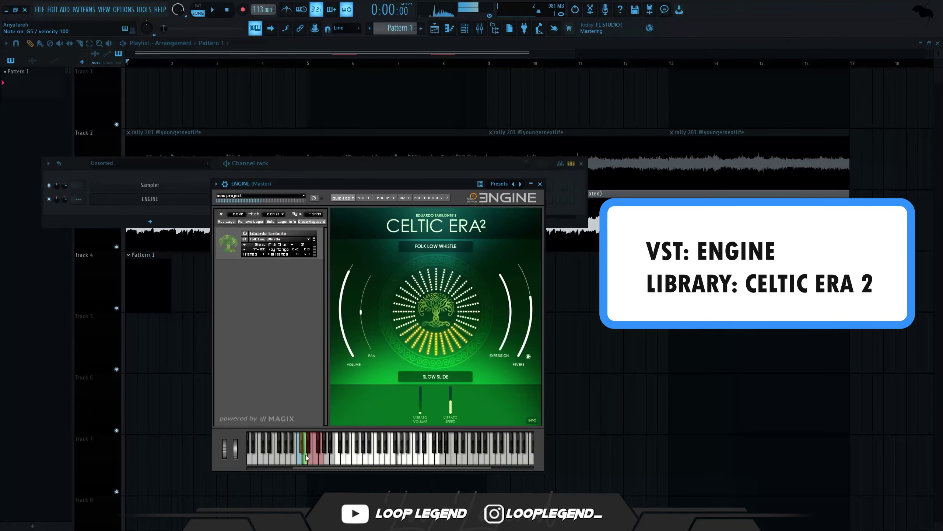
# Step: Switch the Celtic Era 2 Folk Low Whistle to the Legato articulation and open the ENGINE channel's piano roll
pyautogui.click(306, 455)
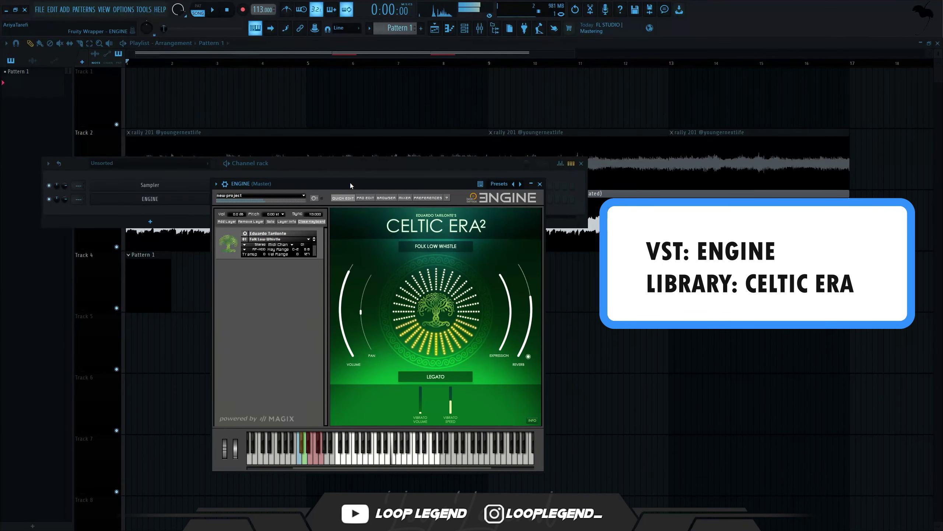
pyautogui.moveTo(350, 183); pyautogui.dragTo(705, 138)
pyautogui.press('F7')
# Step: Place three short E5 notes half a beat apart from the start of bar 1
pyautogui.click(119, 135)
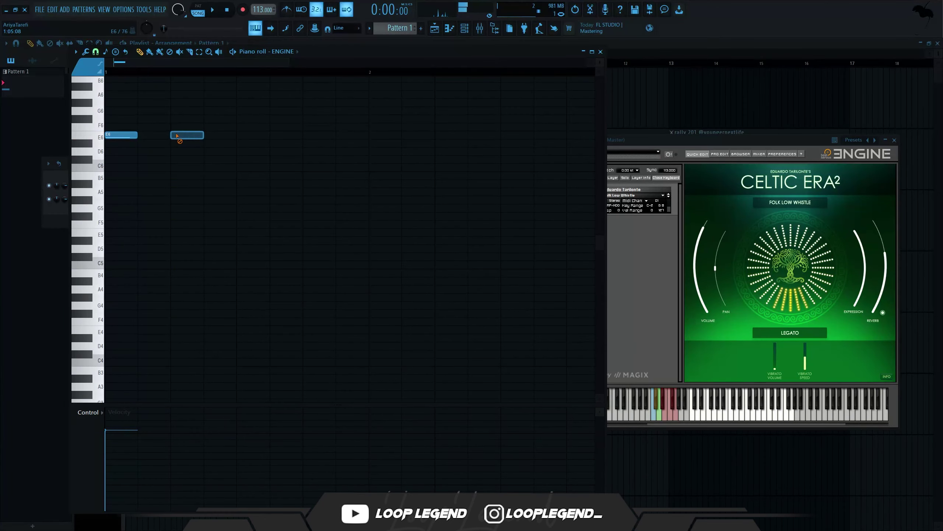
pyautogui.click(148, 135)
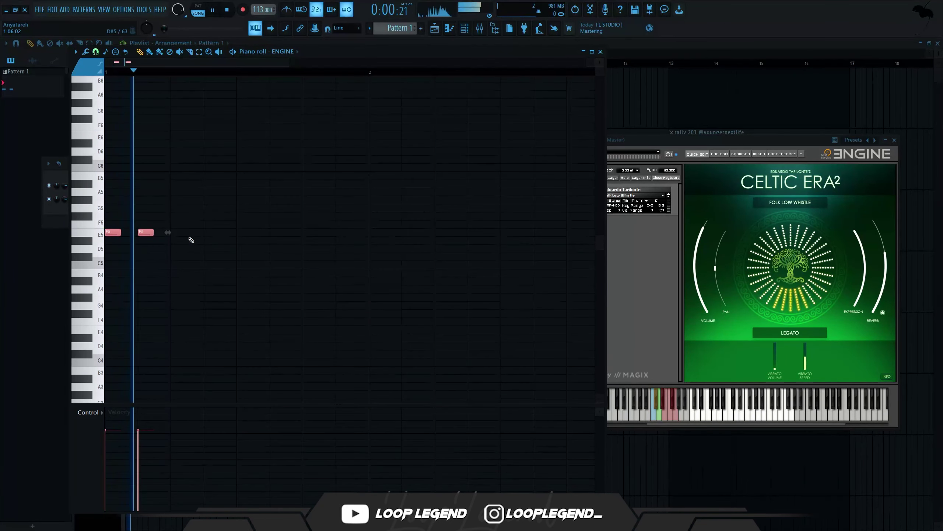
pyautogui.press('space')
pyautogui.click(182, 233)
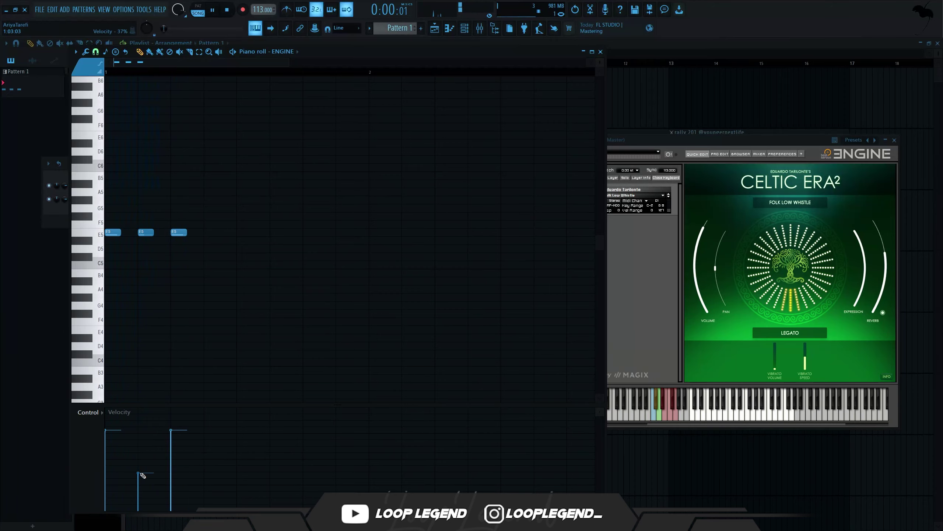
# Step: Lower the velocity of the second E5 note and turn off the Folk Low Whistle's reverb
pyautogui.moveTo(141, 473); pyautogui.dragTo(141, 466)
pyautogui.press('space')
pyautogui.click(883, 318)
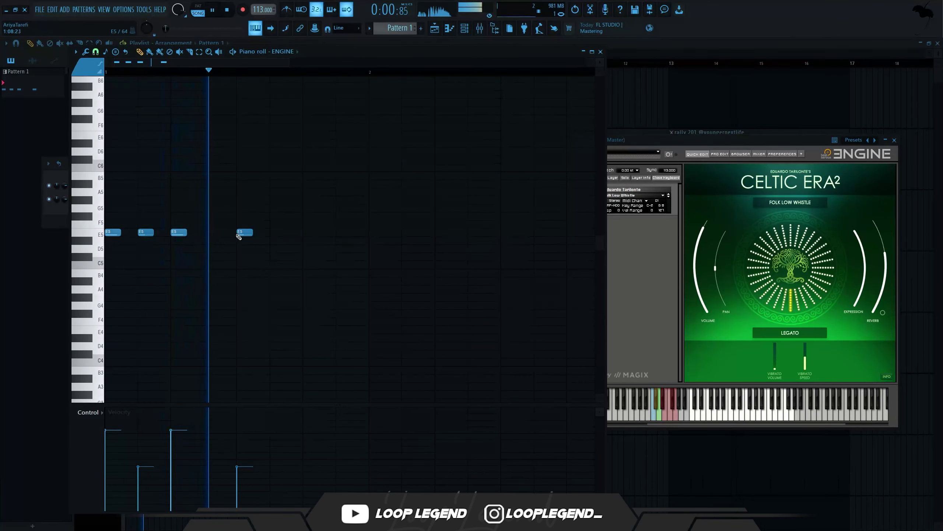
# Step: Build a run of consecutive 1/6-beat E5 notes starting on beat 3 of bar 1, using 1/6 beat snap
pyautogui.click(245, 233)
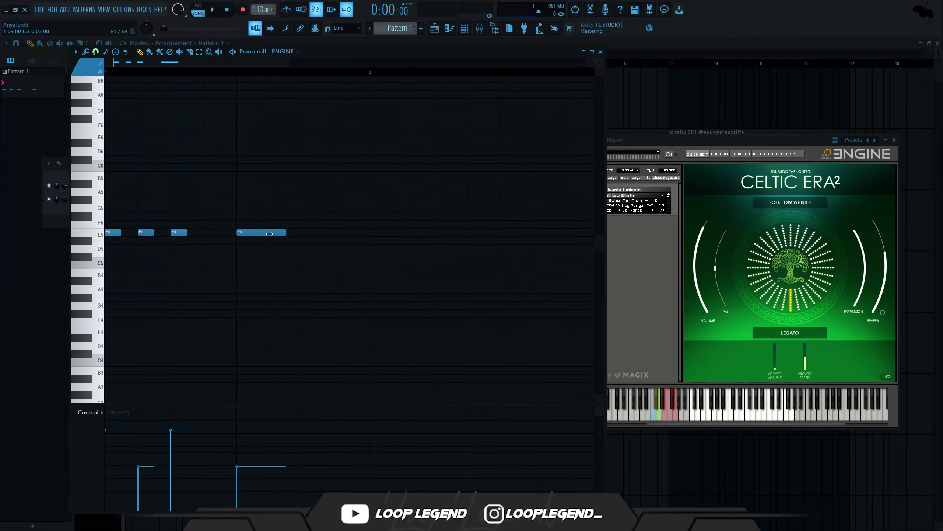
pyautogui.click(96, 52)
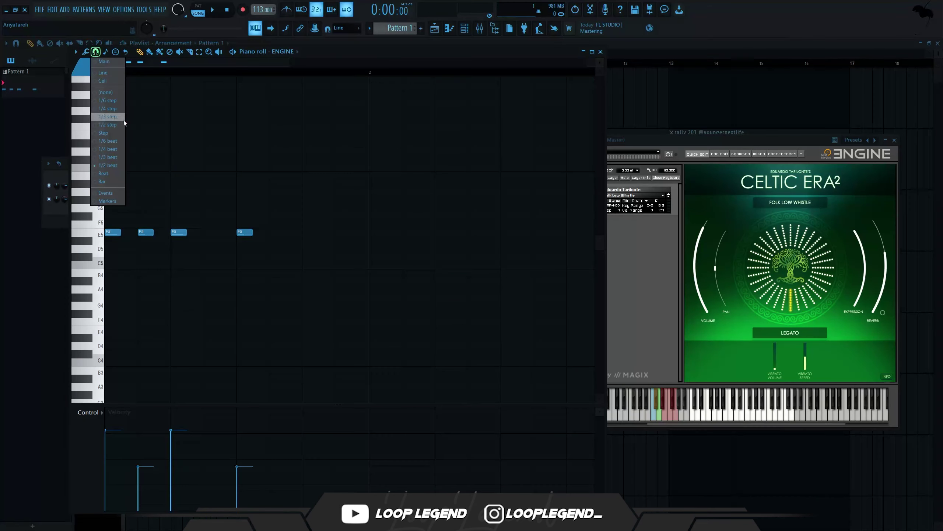
pyautogui.click(112, 143)
pyautogui.moveTo(240, 214); pyautogui.dragTo(278, 260)
pyautogui.hotkey('ctrl', 'q')
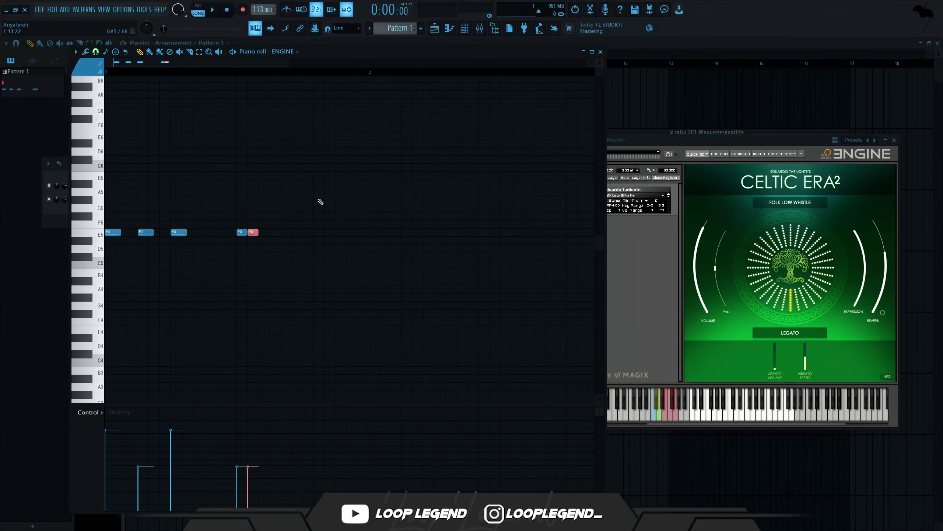
# Step: Set the snap to 1/2 beat and add two short E5 notes, on beat 4 and half a beat after it
pyautogui.click(95, 52)
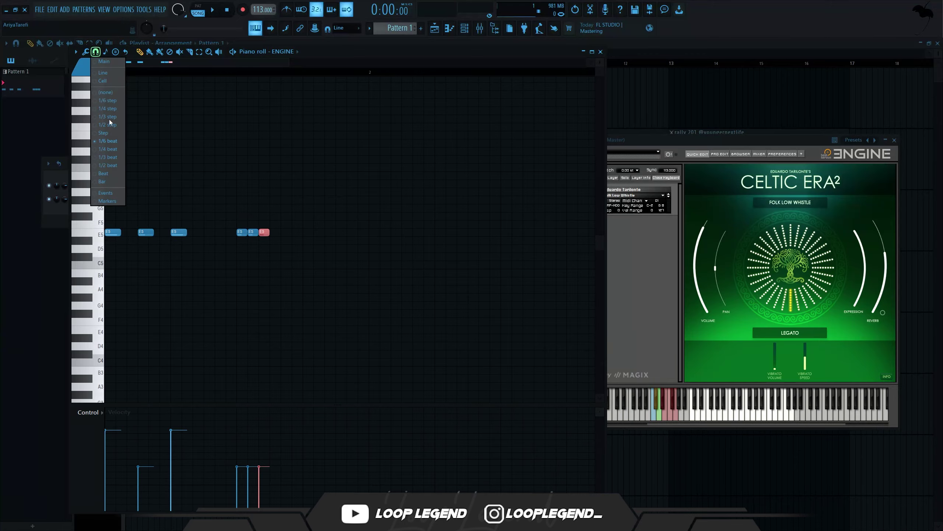
pyautogui.click(111, 168)
pyautogui.press('space')
pyautogui.click(308, 232)
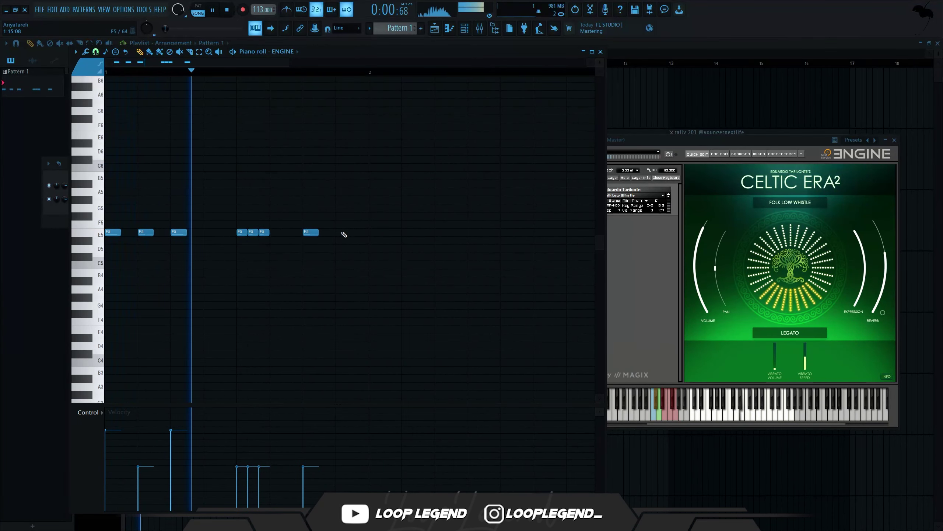
pyautogui.click(343, 231)
pyautogui.press('space')
# Step: Turn the three-note run on beat 3 into a descending D5, C5, B4 figure and lengthen its last note
pyautogui.moveTo(276, 213); pyautogui.dragTo(235, 259)
pyautogui.hotkey('shift', 'Down')
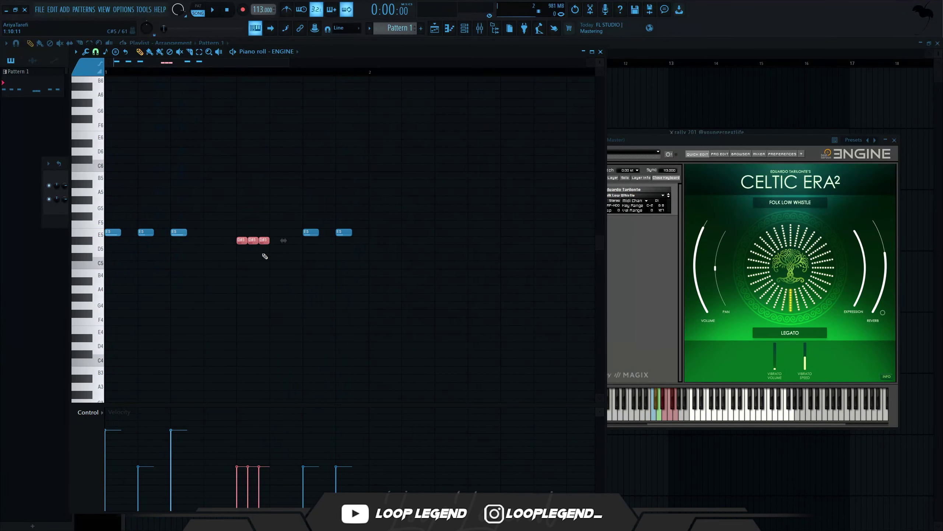
pyautogui.press('space')
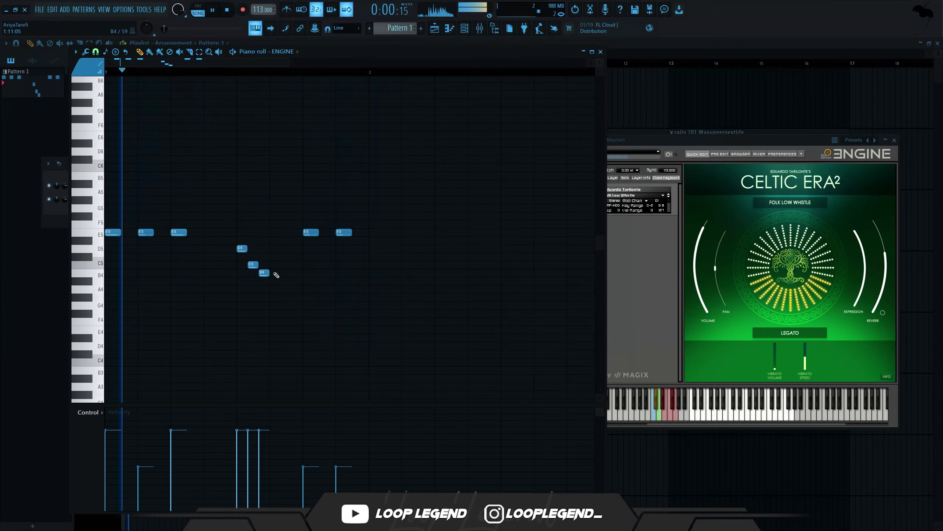
pyautogui.moveTo(269, 274); pyautogui.dragTo(288, 277)
pyautogui.press('space')
# Step: Copy the run's C5 and B4 notes under the last E5 of bar 1 and shorten the copied B4 to 1/6 beat
pyautogui.moveTo(231, 241); pyautogui.dragTo(275, 274)
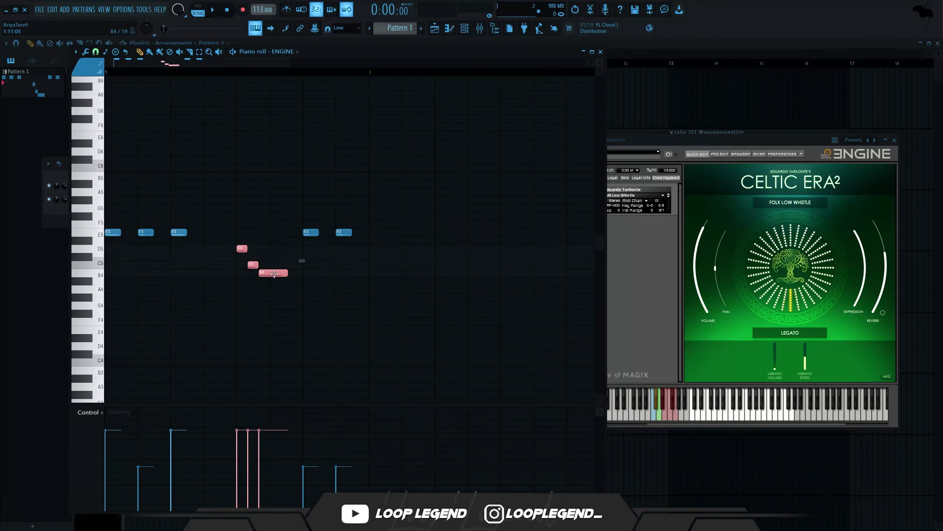
pyautogui.scroll(4, 343, 254)
pyautogui.rightClick(345, 251)
pyautogui.press('space')
pyautogui.moveTo(408, 274); pyautogui.dragTo(431, 312)
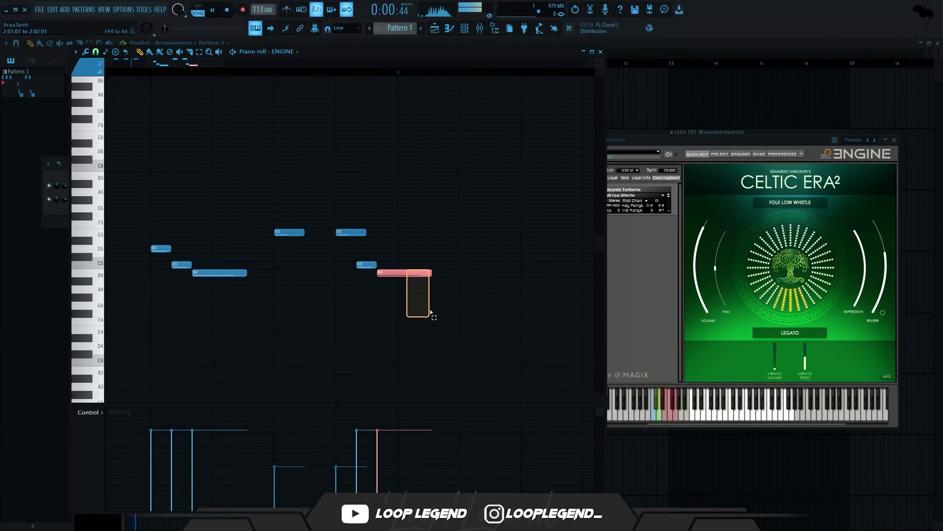
pyautogui.moveTo(431, 274); pyautogui.dragTo(386, 277)
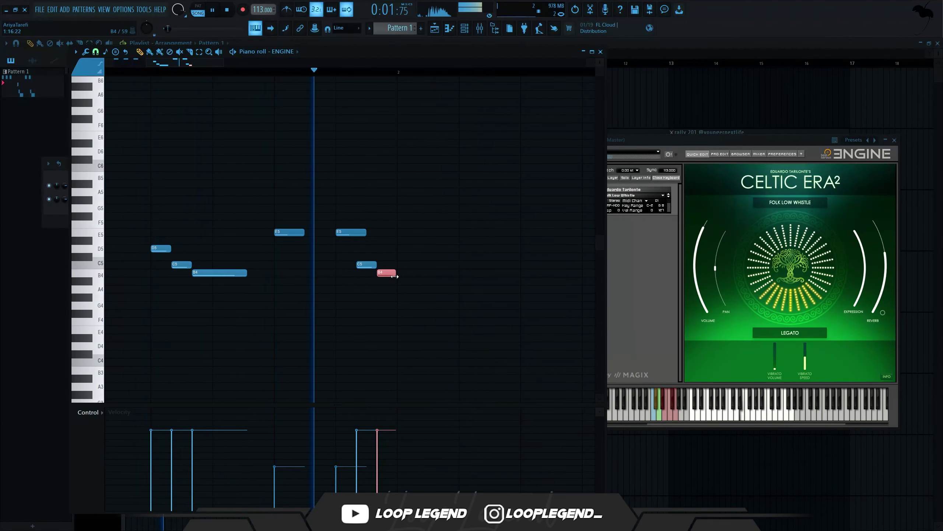
# Step: Repeat the phrase in bar 2 and rework its ending into a descending E5, D5, C5, B4 line
pyautogui.scroll(-3, 352, 383)
pyautogui.scroll(3, 353, 267)
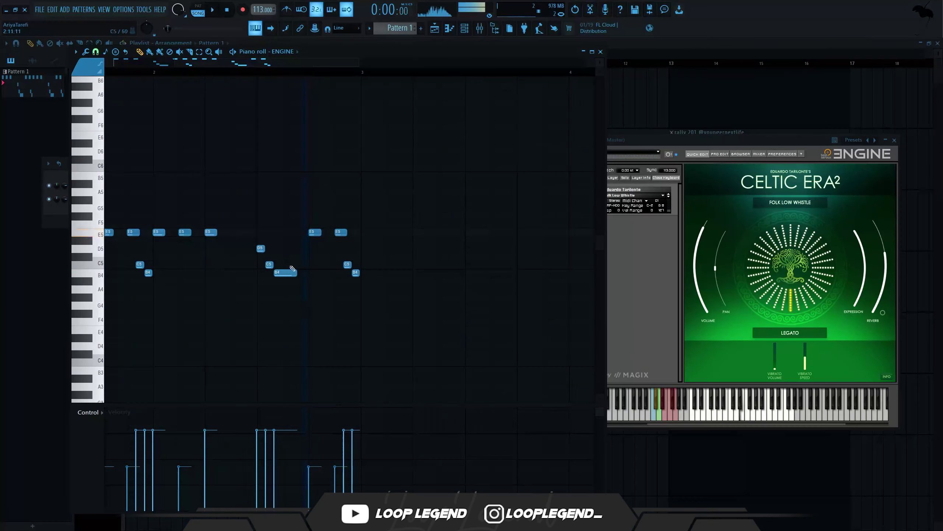
pyautogui.press('space')
pyautogui.moveTo(305, 272); pyautogui.dragTo(397, 299)
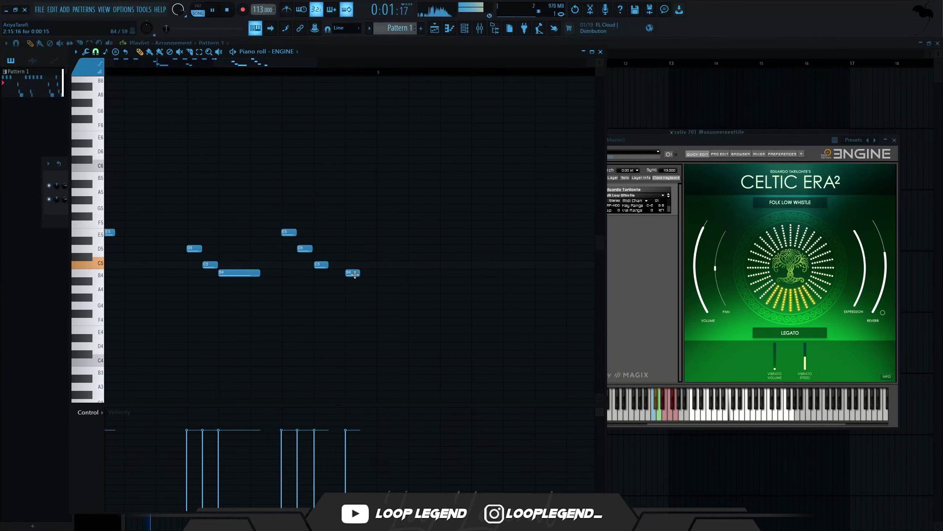
pyautogui.scroll(-5, 352, 275)
pyautogui.scroll(4, 234, 269)
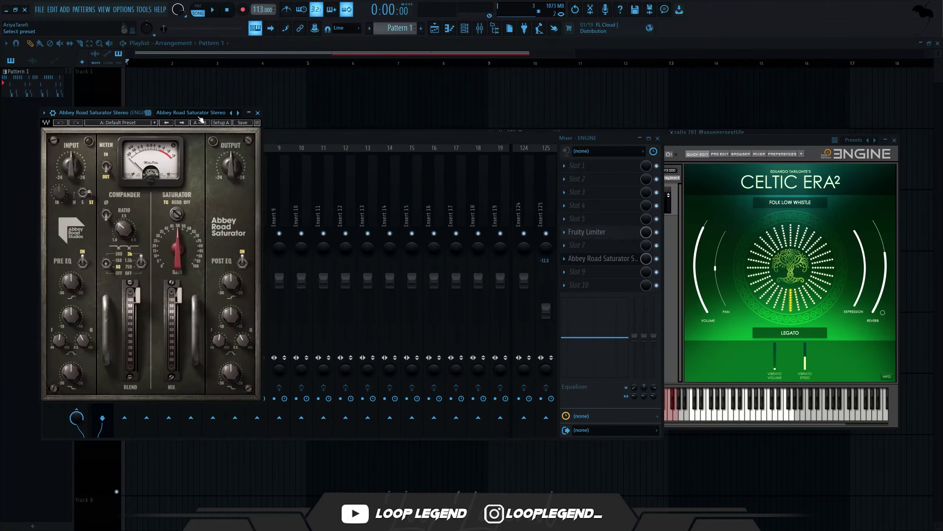
# Step: Adjust the saturation amount and mix of the Abbey Road Saturator on the ENGINE mixer track during playback
pyautogui.press('space')
pyautogui.moveTo(139, 113); pyautogui.dragTo(415, 128)
pyautogui.moveTo(455, 311); pyautogui.dragTo(455, 344)
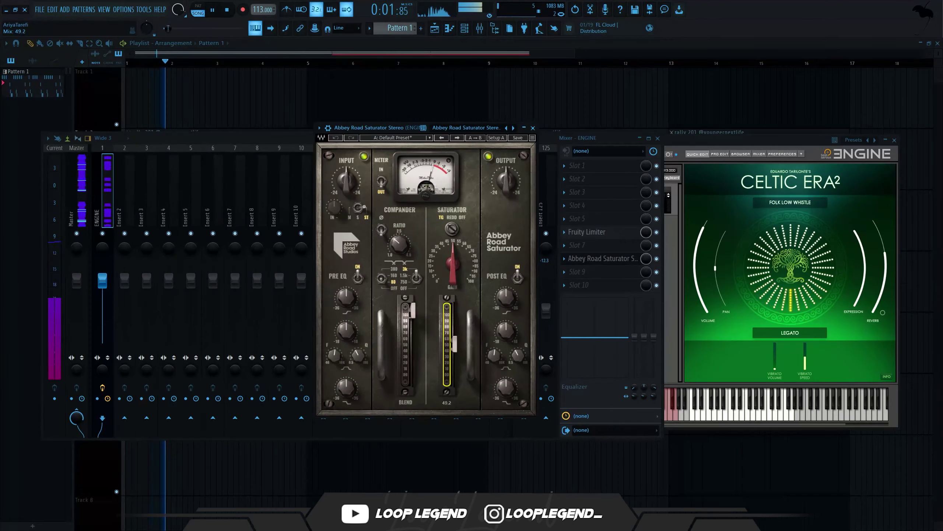
pyautogui.moveTo(453, 264); pyautogui.dragTo(452, 276)
pyautogui.moveTo(454, 344); pyautogui.dragTo(454, 311)
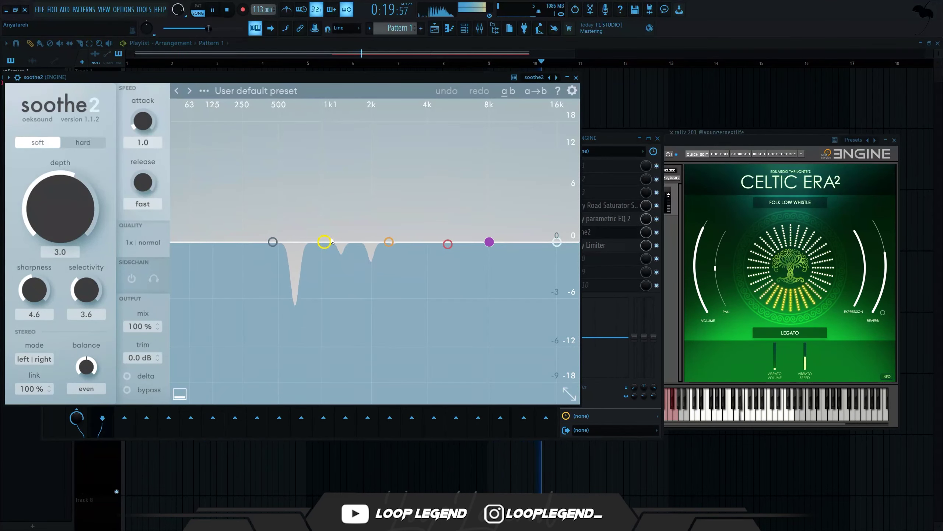
# Step: Raise soothe2's band 1 to 5.6 dB at 621 Hz and band 2 to 4.9 dB at about 1.2 kHz
pyautogui.moveTo(327, 242); pyautogui.dragTo(292, 192)
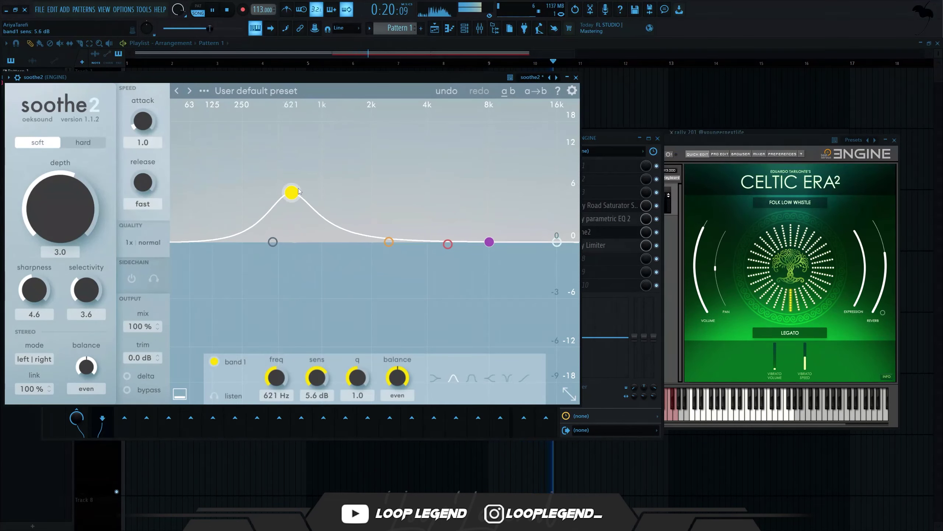
pyautogui.moveTo(388, 242); pyautogui.dragTo(333, 196)
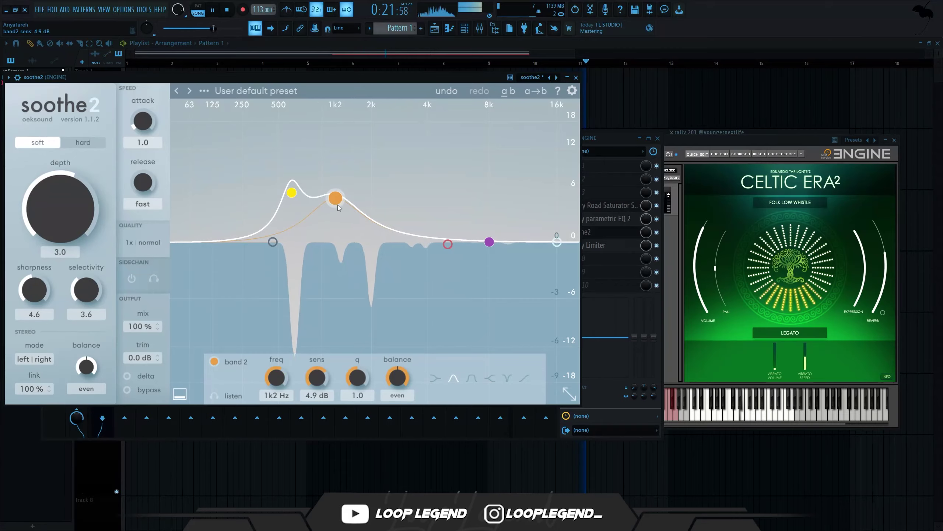
# Step: Open the parametric EQ 2 on the ENGINE mixer track and reposition one of its lower bands
pyautogui.click(601, 220)
pyautogui.moveTo(245, 225); pyautogui.dragTo(219, 207)
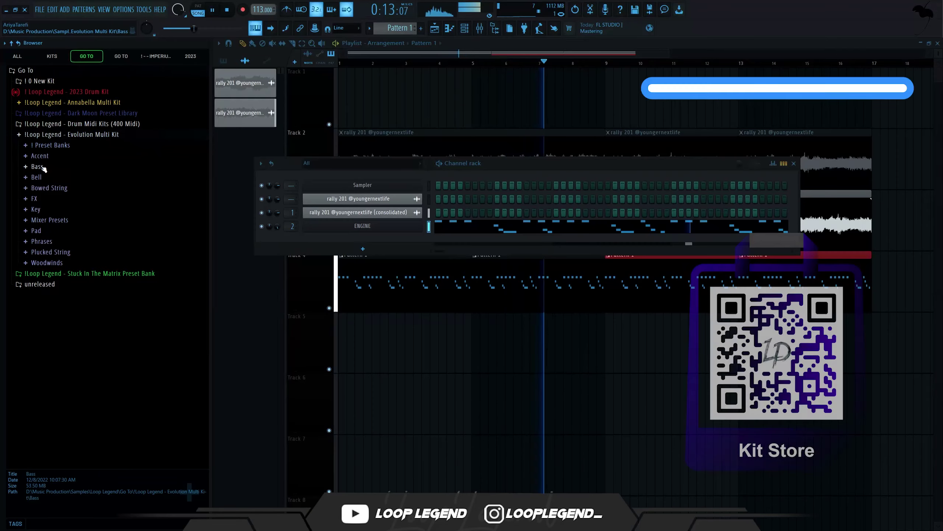
# Step: Add the Bass - [Wonder] sample as a new channel and transpose its two long notes to A3
pyautogui.moveTo(107, 349); pyautogui.dragTo(427, 242)
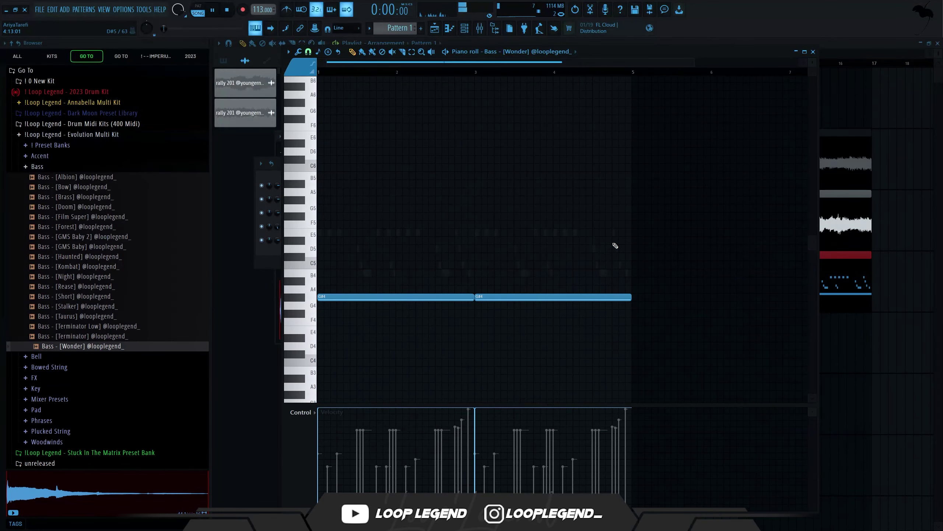
pyautogui.hotkey('shift', 'Up')
pyautogui.press('space')
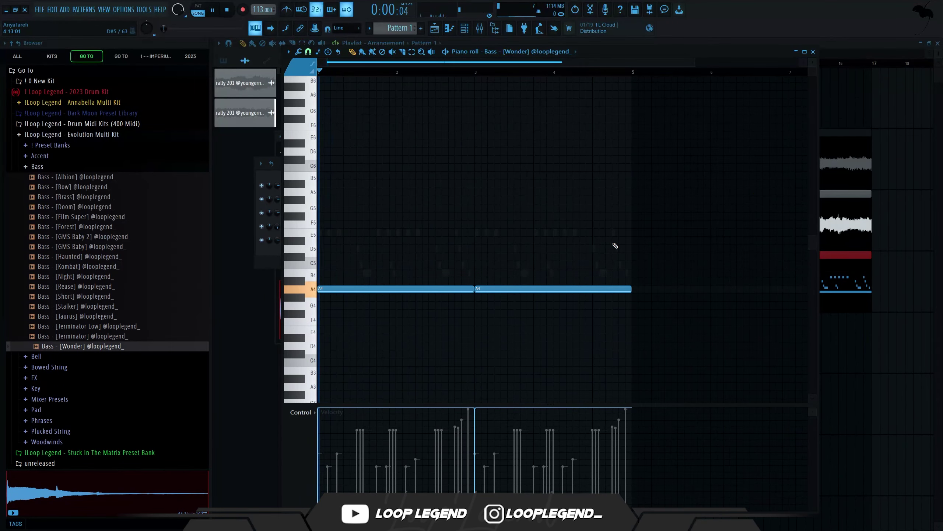
pyautogui.hotkey('ctrl', 'Down')
pyautogui.press('space')
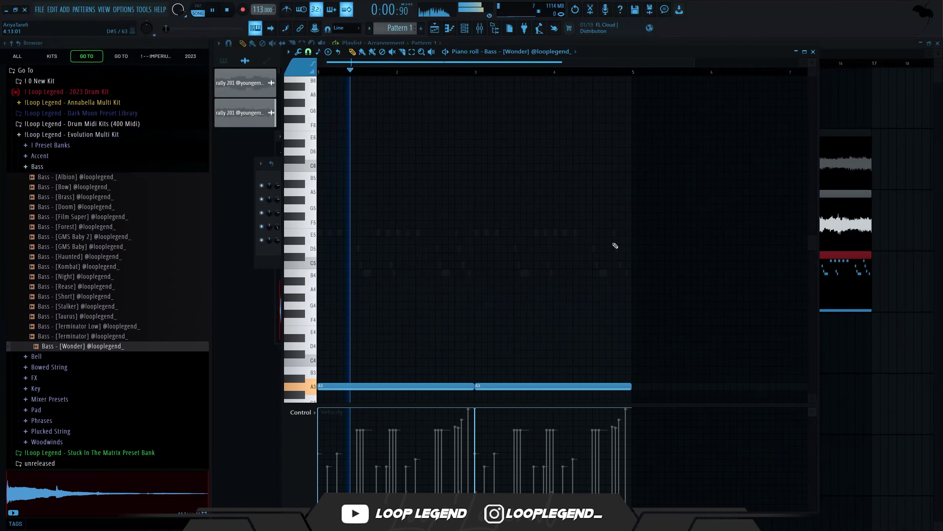
# Step: Finish the bass line by adding a lower F3 note after the shortened second A3 note in bar 4
pyautogui.scroll(-5, 520, 268)
pyautogui.scroll(1, 512, 274)
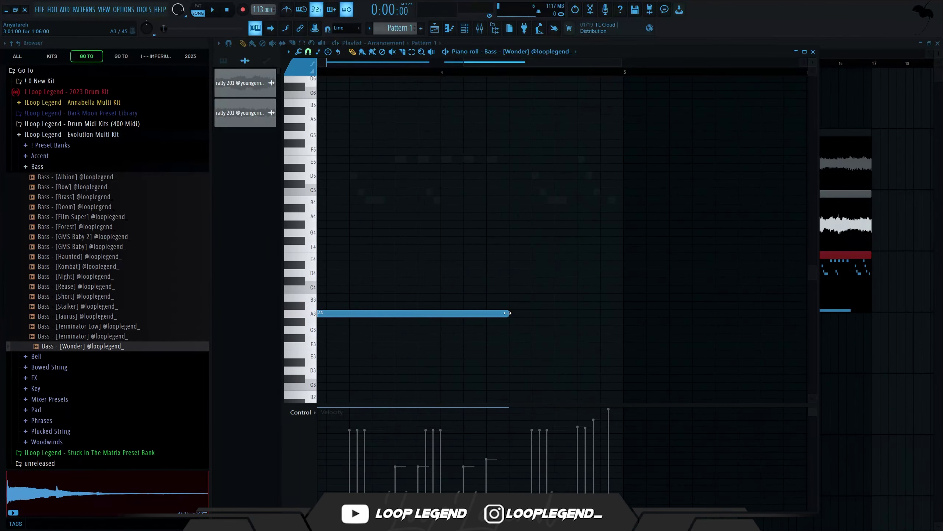
pyautogui.click(489, 329)
pyautogui.moveTo(489, 329); pyautogui.dragTo(489, 344)
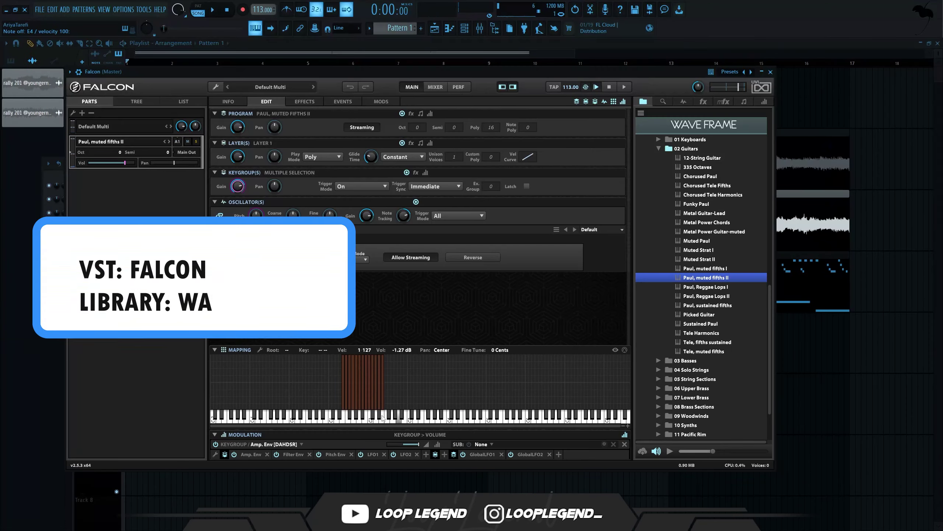
# Step: Load Wave Frame's Funky Paul guitar in Falcon and keep only a long and a short C5 note in bar 1
pyautogui.doubleClick(696, 204)
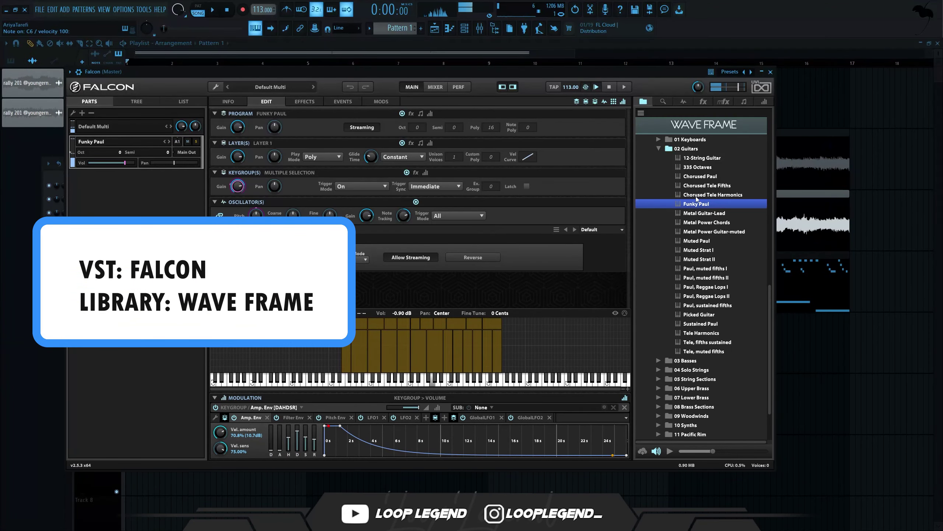
pyautogui.click(771, 72)
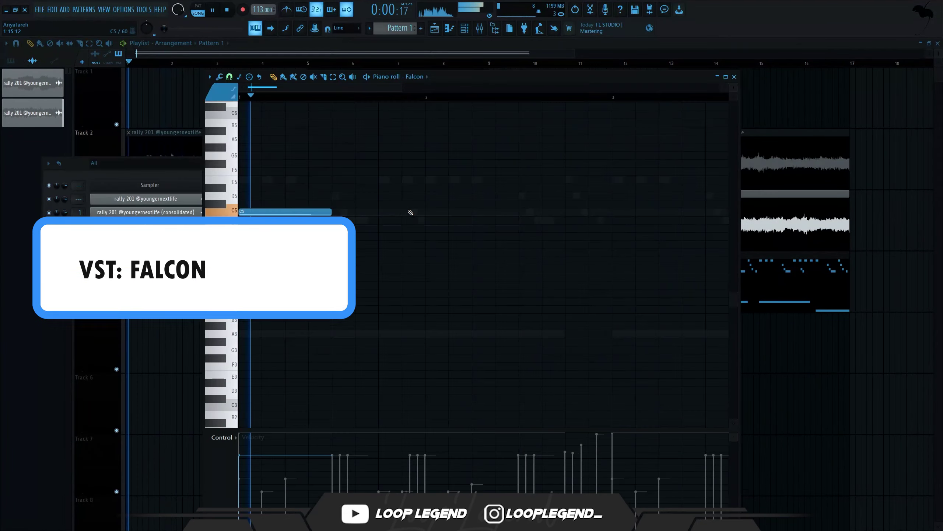
pyautogui.press('space')
pyautogui.click(428, 172)
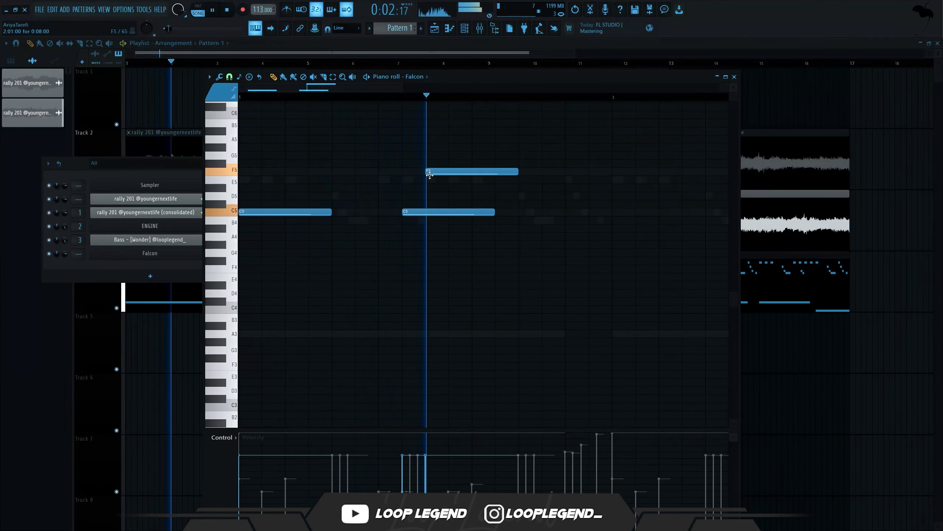
pyautogui.press('space')
pyautogui.press('space')
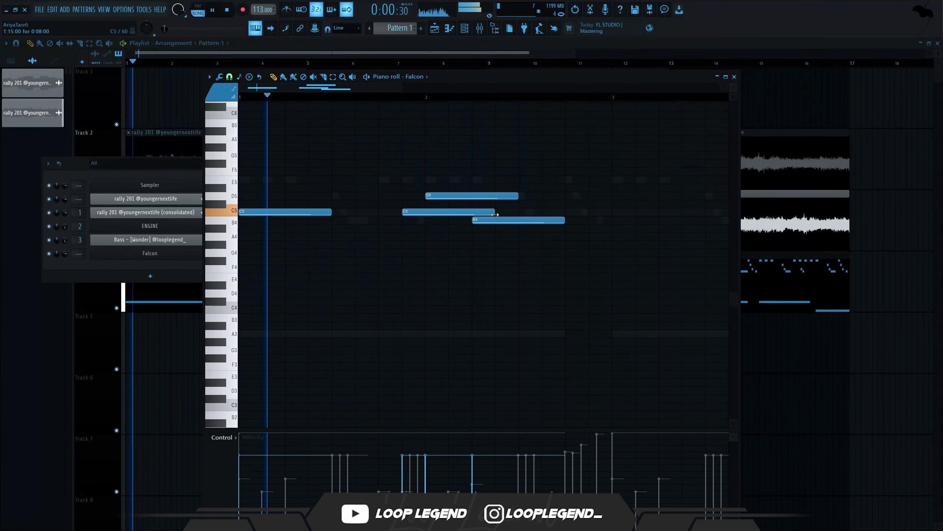
pyautogui.moveTo(494, 212); pyautogui.dragTo(424, 213)
pyautogui.rightClick(477, 220)
pyautogui.rightClick(477, 196)
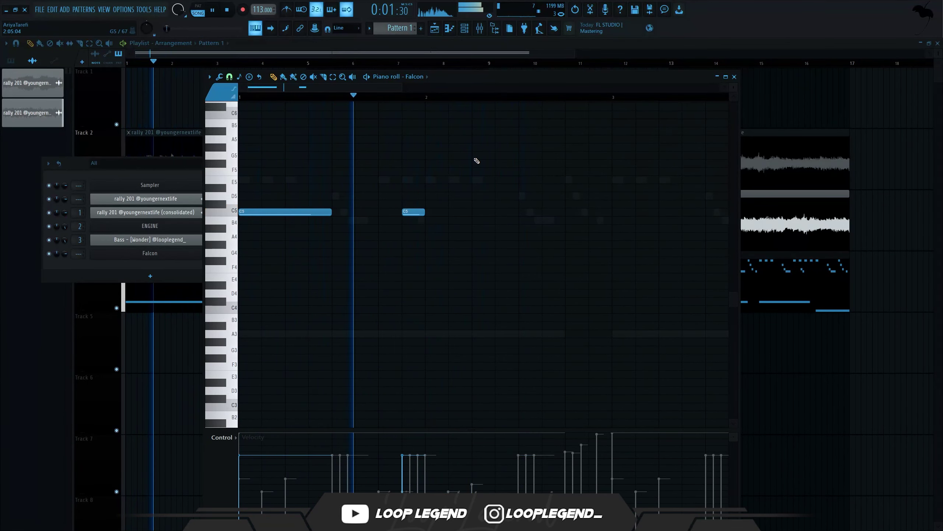
# Step: Extend the Falcon guitar phrase through bar 2 with a long C5 and a short C5 to B4 ending
pyautogui.hotkey('ctrl', 'b')
pyautogui.scroll(-2, 366, 278)
pyautogui.keyDown('ctrl'); pyautogui.click(372, 278); pyautogui.keyUp('ctrl')
pyautogui.scroll(3, 427, 283)
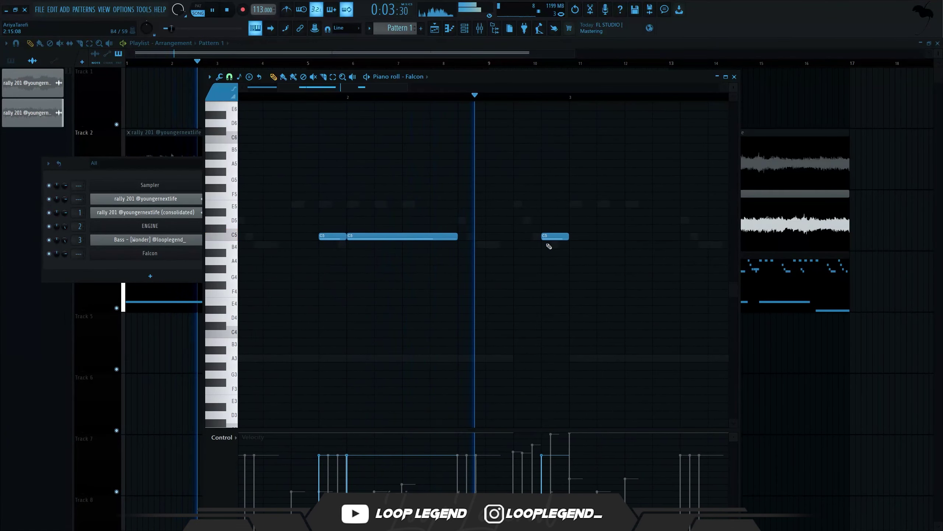
pyautogui.press('space')
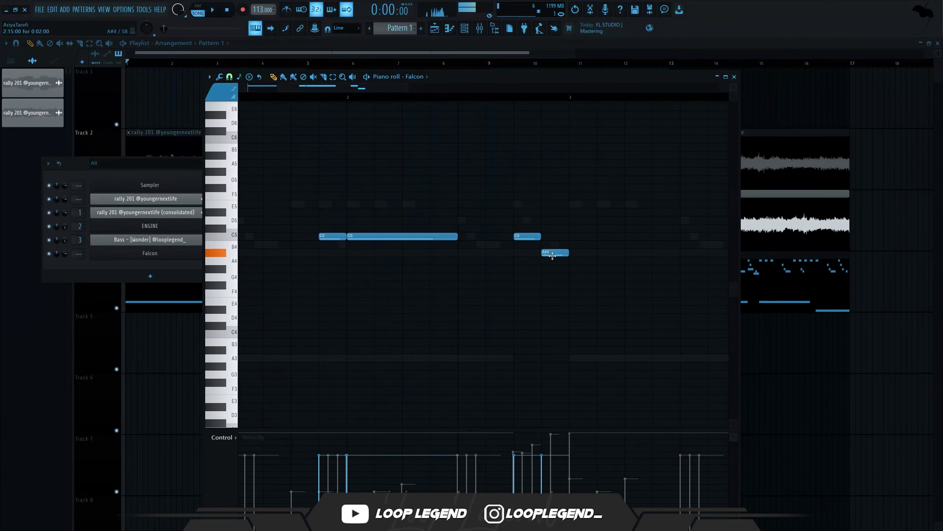
pyautogui.scroll(-3, 562, 239)
# Step: Repeat the Falcon guitar phrase to fill four bars and place the Falcon #2 audio clip on Track 5
pyautogui.hotkey('ctrl', 'b')
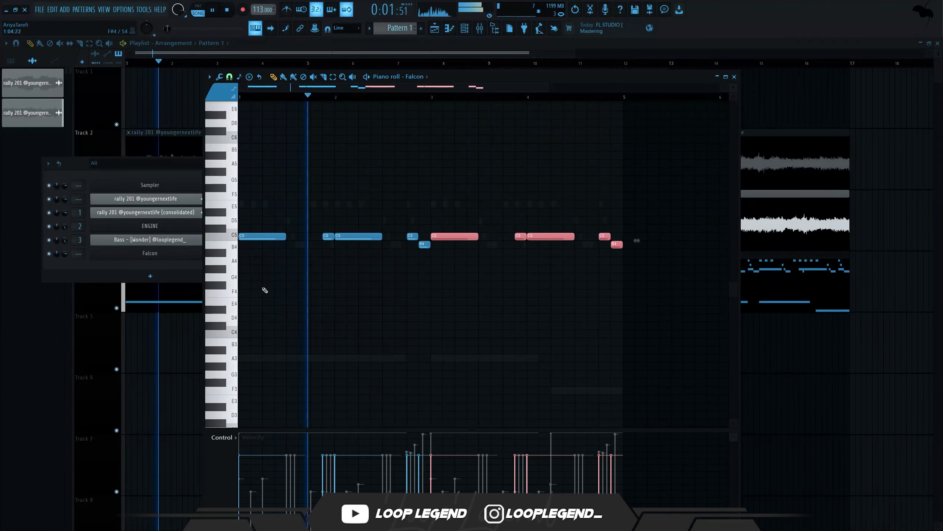
pyautogui.scroll(1, 306, 247)
pyautogui.keyDown('ctrl'); pyautogui.click(367, 198); pyautogui.keyUp('ctrl')
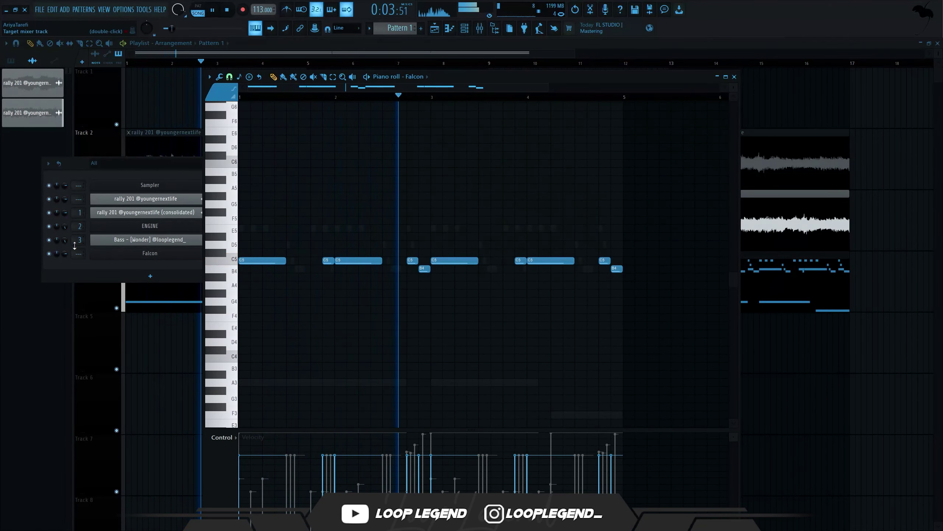
pyautogui.moveTo(65, 254); pyautogui.dragTo(65, 232)
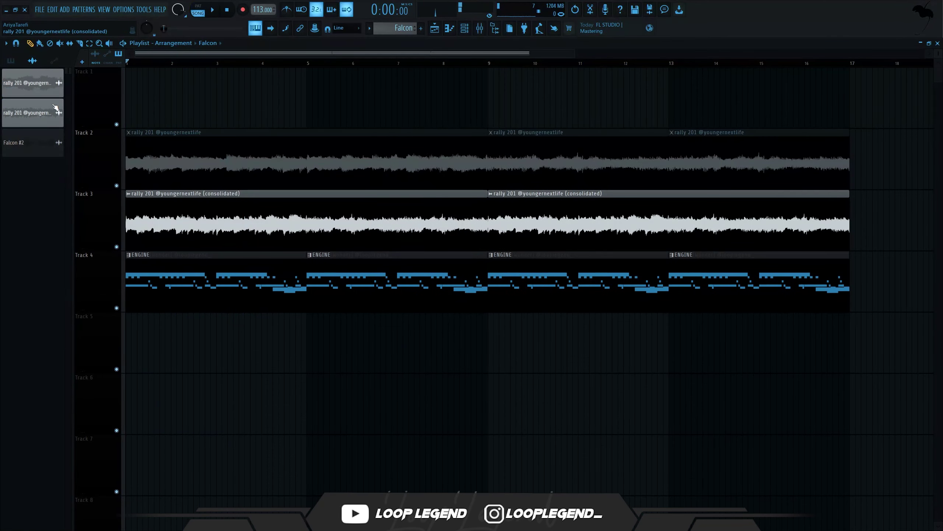
pyautogui.moveTo(36, 154); pyautogui.dragTo(178, 342)
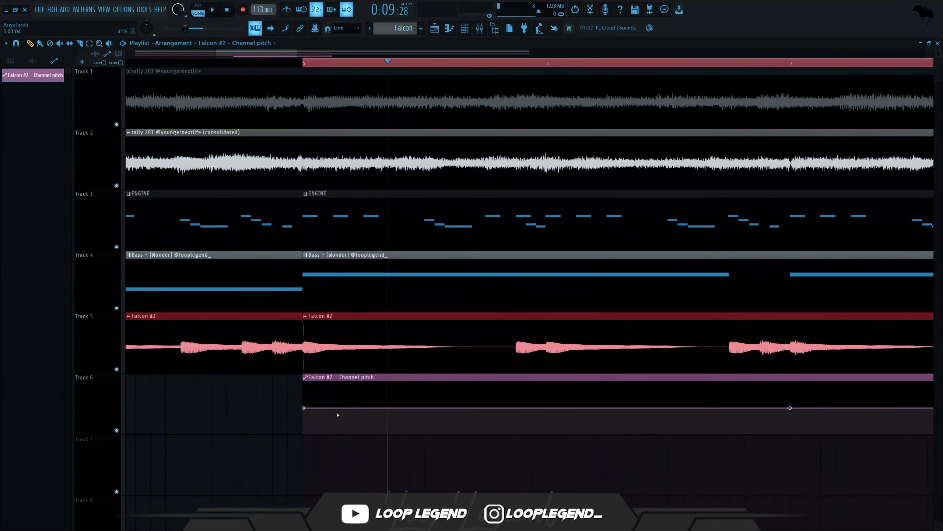
# Step: Shape the Falcon #2 channel pitch automation at bar 5 into a fast, curved drop to its minimum
pyautogui.moveTo(338, 415); pyautogui.dragTo(345, 433)
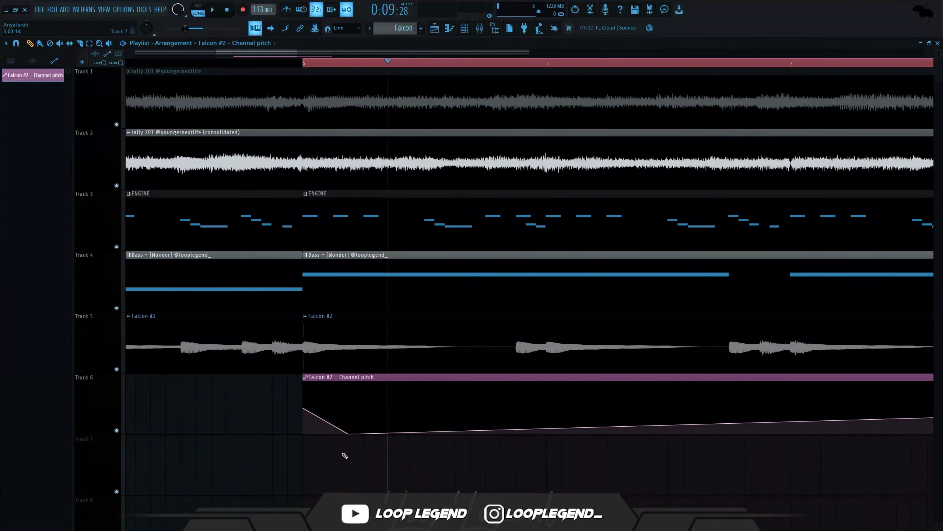
pyautogui.press('space')
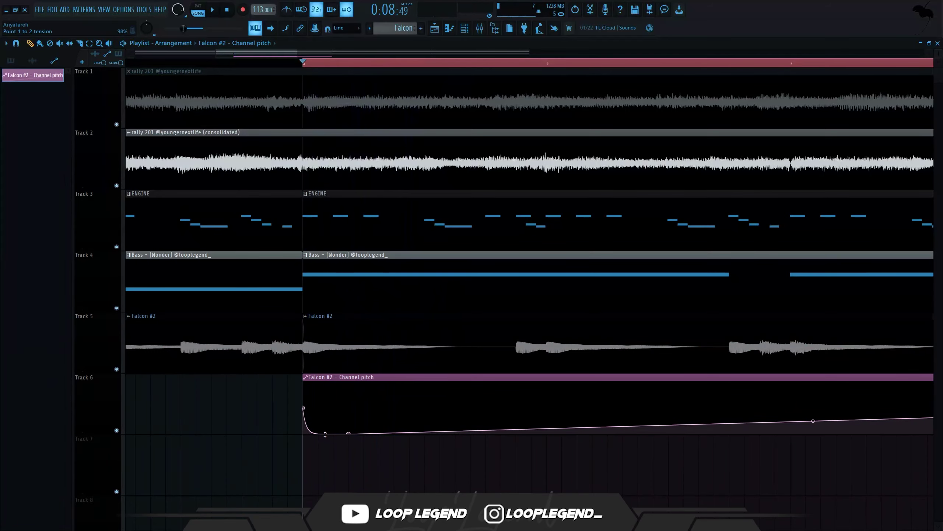
pyautogui.press('space')
pyautogui.moveTo(326, 433); pyautogui.dragTo(325, 430)
# Step: Add a pitch jump at bar 6 in Single curve mode that falls back to the minimum
pyautogui.rightClick(547, 433)
pyautogui.rightClick(548, 410)
pyautogui.rightClick(549, 409)
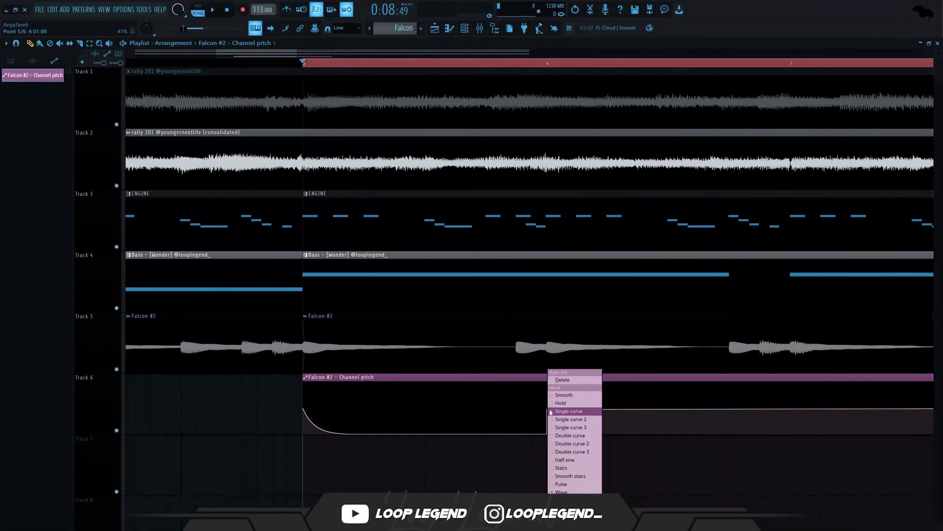
pyautogui.click(550, 409)
pyautogui.rightClick(577, 432)
pyautogui.press('space')
pyautogui.moveTo(562, 421); pyautogui.dragTo(600, 417)
pyautogui.scroll(-4, 580, 462)
pyautogui.scroll(3, 588, 421)
pyautogui.rightClick(590, 424)
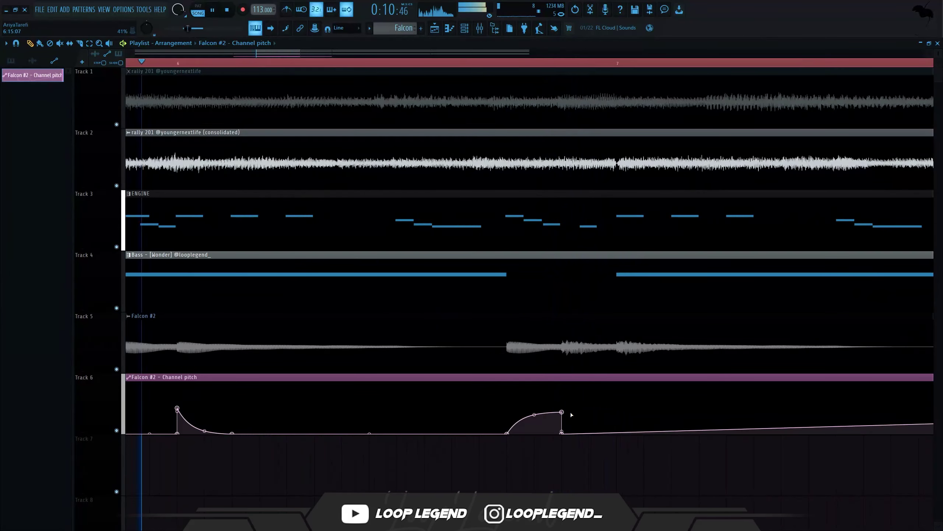
# Step: Undo the last automation point and add a flat, raised pitch section in Hold mode from 6:15 to bar 7
pyautogui.hotkey('ctrl', 'z')
pyautogui.rightClick(563, 408)
pyautogui.rightClick(562, 407)
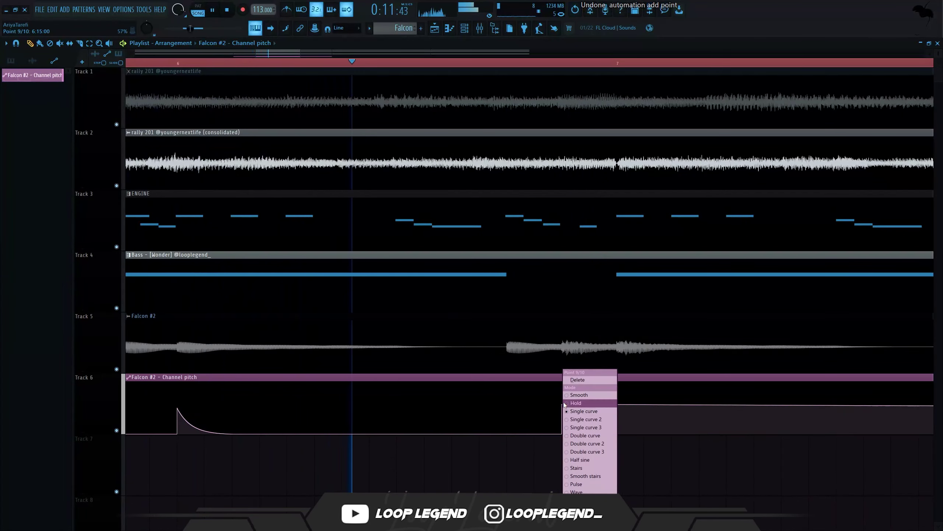
pyautogui.click(564, 405)
pyautogui.rightClick(615, 408)
pyautogui.rightClick(617, 408)
pyautogui.rightClick(616, 433)
pyautogui.press('space')
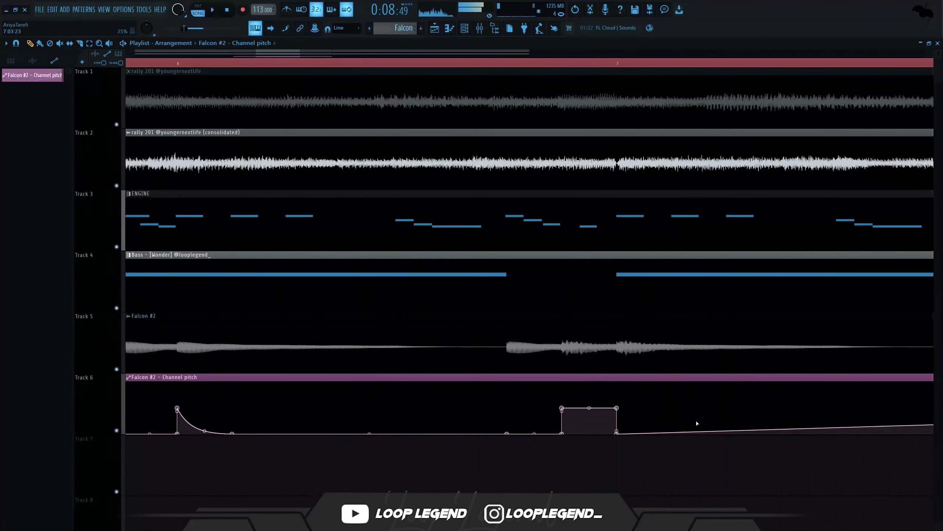
pyautogui.rightClick(697, 422)
pyautogui.press('space')
pyautogui.rightClick(699, 422)
pyautogui.press('d')
# Step: Delete the final point of the pitch automation and copy the two-bar automation clip to start at bar 7
pyautogui.scroll(-7, 698, 423)
pyautogui.press('space')
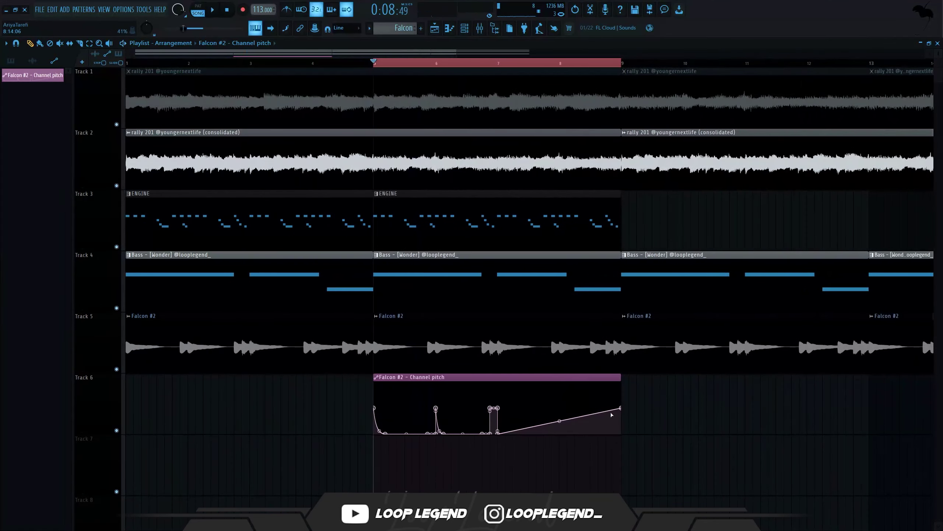
pyautogui.rightClick(622, 408)
pyautogui.press('d')
pyautogui.press('space')
pyautogui.moveTo(459, 378); pyautogui.dragTo(582, 387)
# Step: Darken the pitch automation clip's colour to black
pyautogui.middleClick(587, 380)
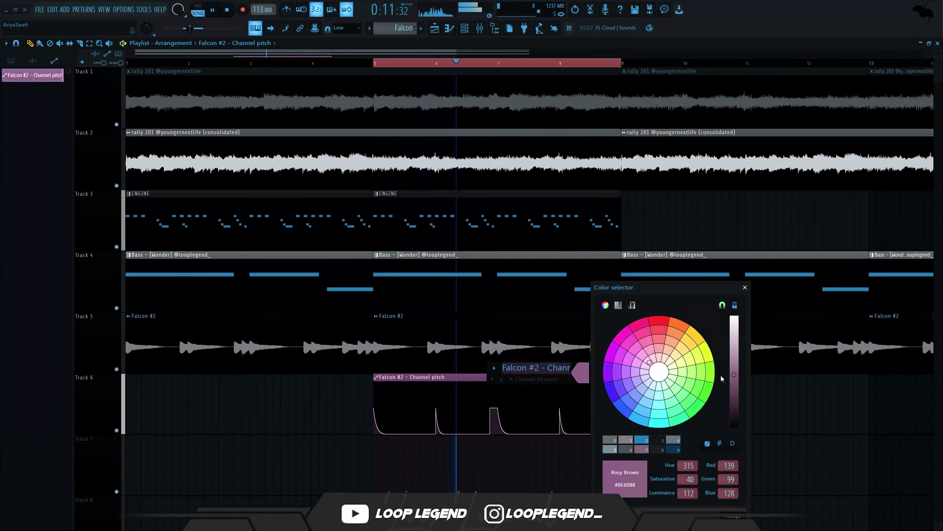
pyautogui.moveTo(736, 382); pyautogui.dragTo(736, 427)
pyautogui.press('Return')
pyautogui.press('Return')
pyautogui.doubleClick(545, 314)
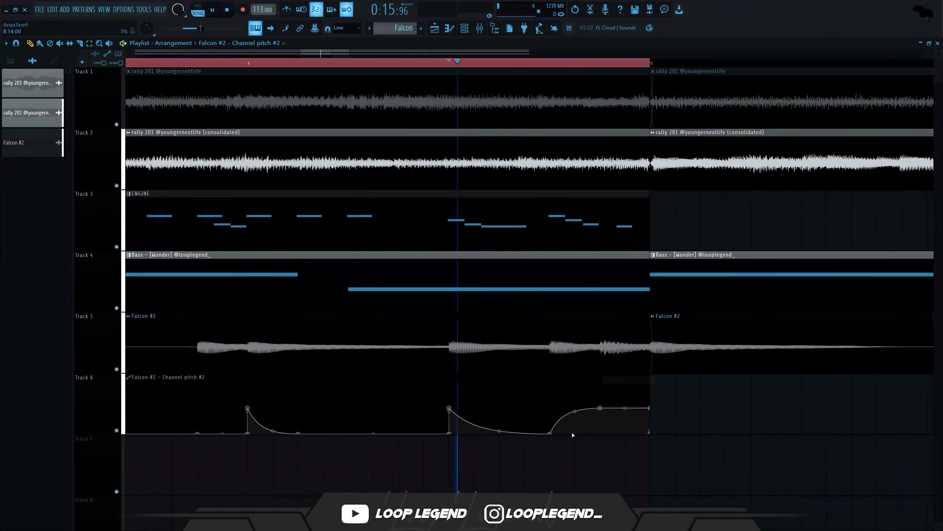
# Step: Hold the raised pitch flat from 8:09 to 8:13 and adjust the tension of the curve that follows
pyautogui.rightClick(550, 434)
pyautogui.press('d')
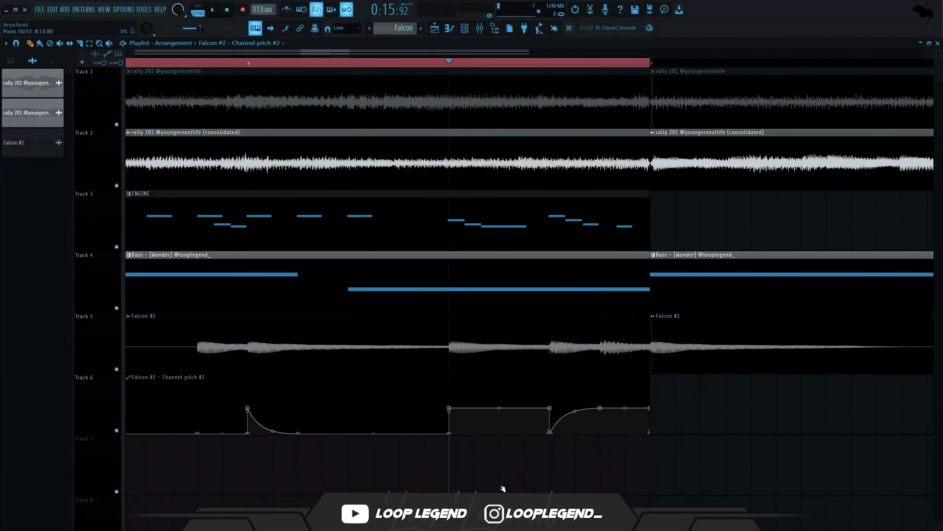
pyautogui.press('space')
pyautogui.moveTo(574, 411); pyautogui.dragTo(573, 433)
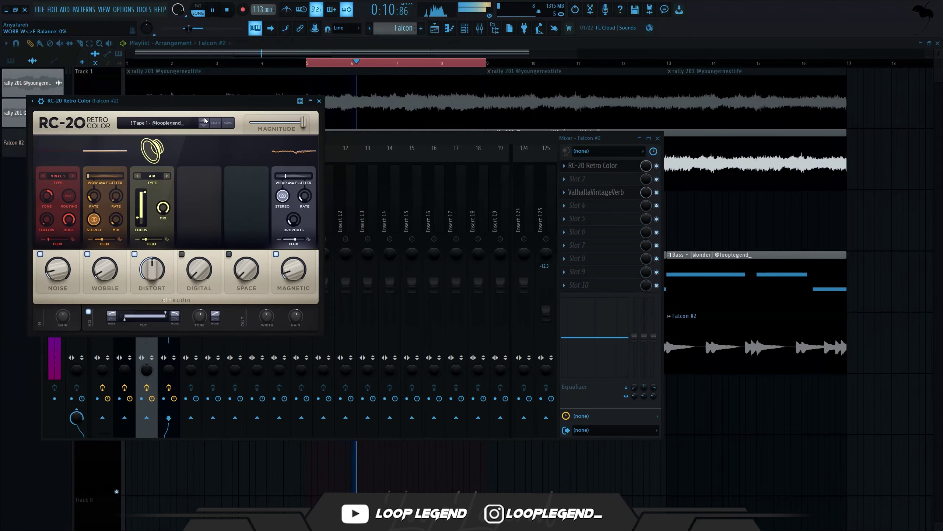
# Step: Switch RC-20 Retro Color on the Falcon #2 track to the Sponge Bob preset and add ValhallaRoom with a lowered mix
pyautogui.click(204, 120)
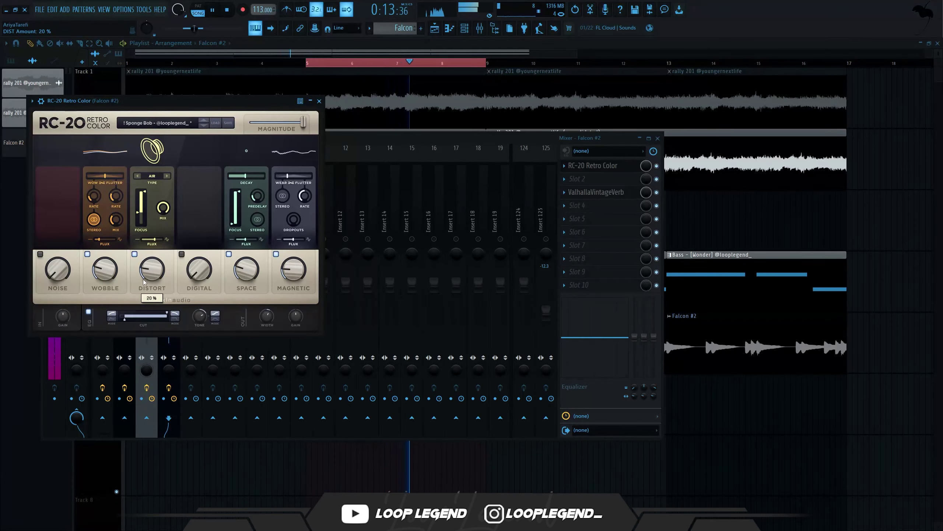
pyautogui.click(595, 192)
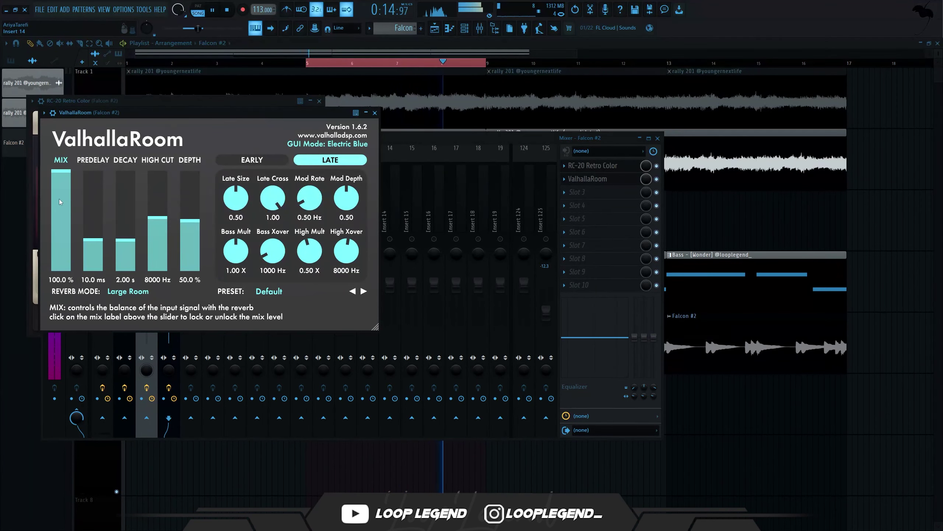
pyautogui.moveTo(60, 173); pyautogui.dragTo(56, 249)
pyautogui.press('Escape')
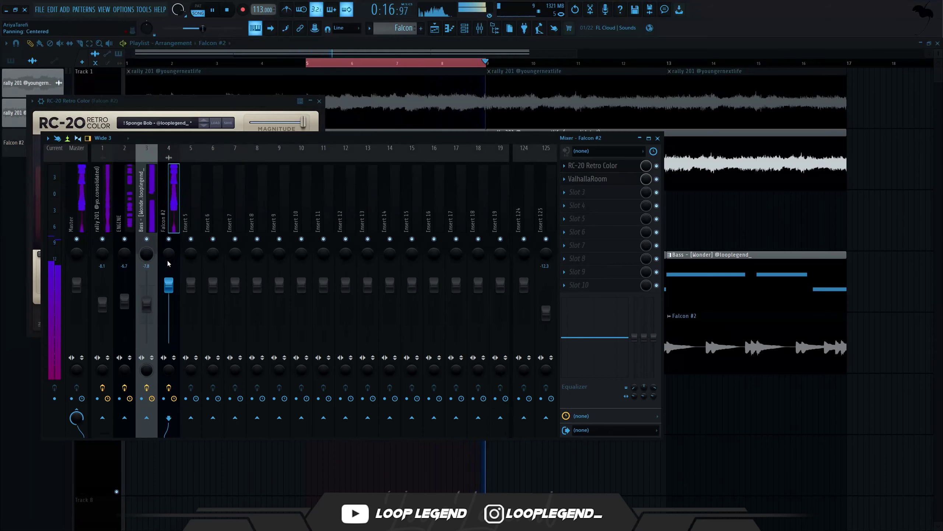
# Step: Add Fruity parametric EQ 2 to the Falcon #2 track, raise band 6 slightly and lower the high-cut frequency
pyautogui.click(601, 208)
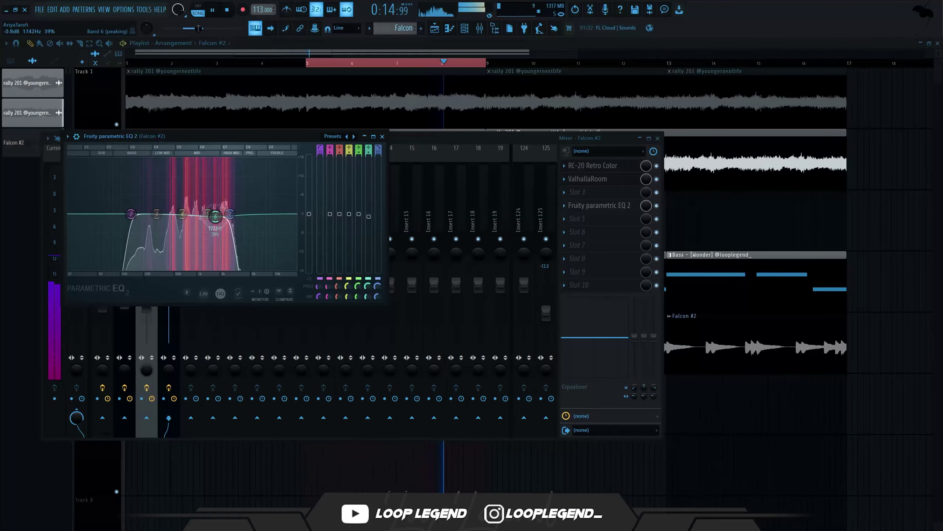
pyautogui.moveTo(215, 217); pyautogui.dragTo(223, 211)
pyautogui.moveTo(229, 214); pyautogui.dragTo(221, 214)
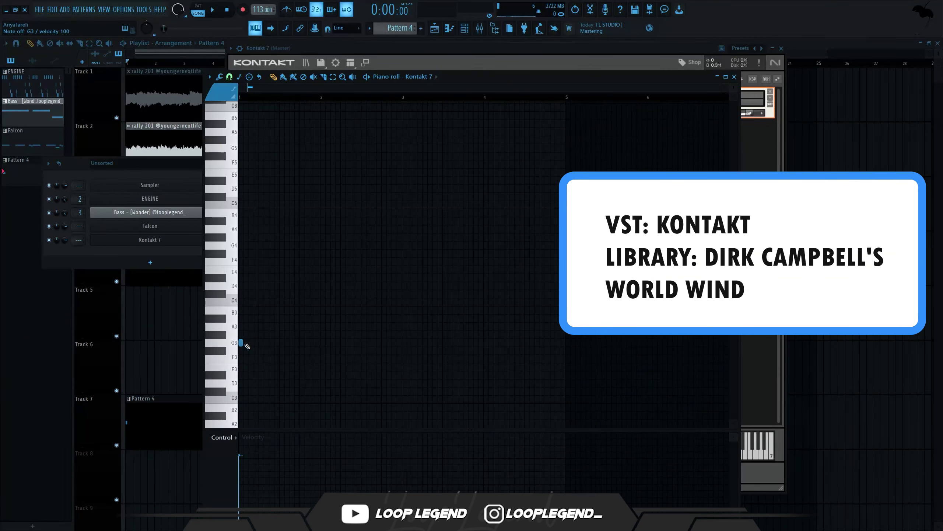
# Step: Lengthen the Kontakt 7 fujara's G3 note to about two bars and transfer its audio into Melodyne
pyautogui.click(242, 343)
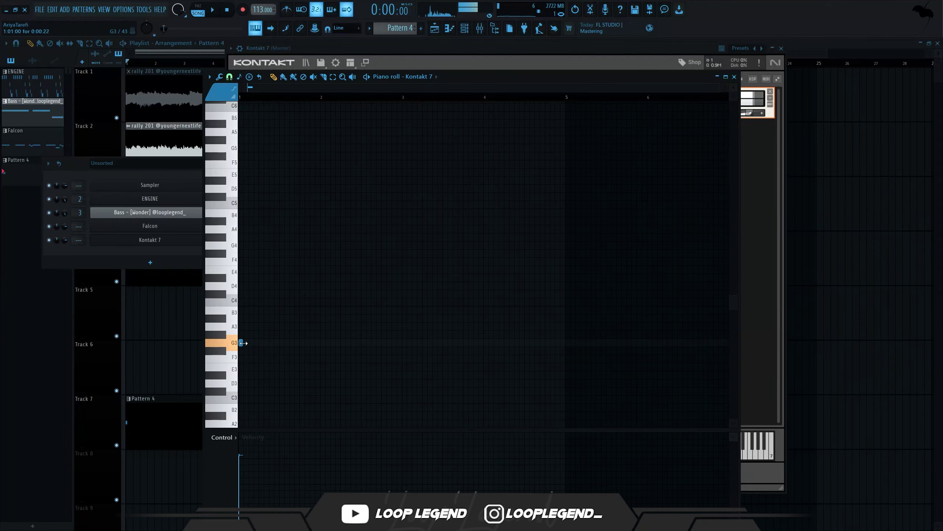
pyautogui.moveTo(264, 344); pyautogui.dragTo(405, 343)
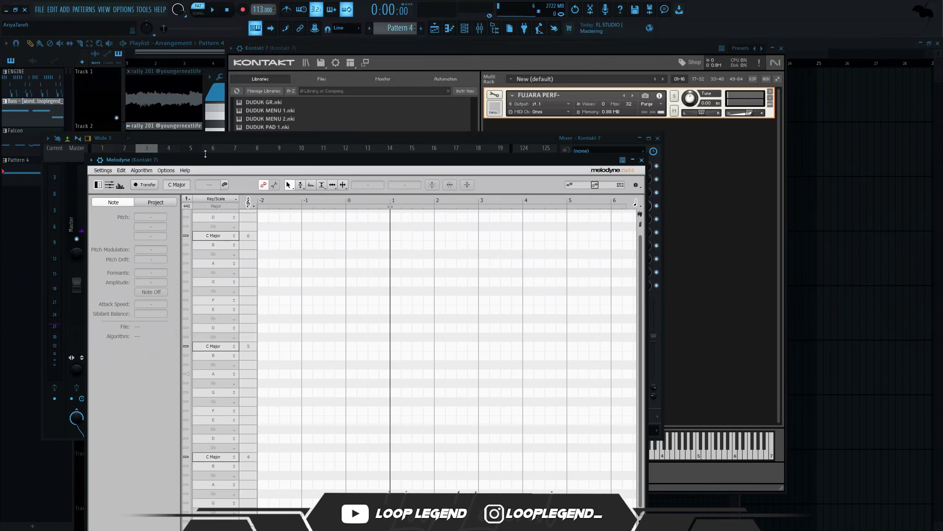
pyautogui.click(145, 188)
pyautogui.press('space')
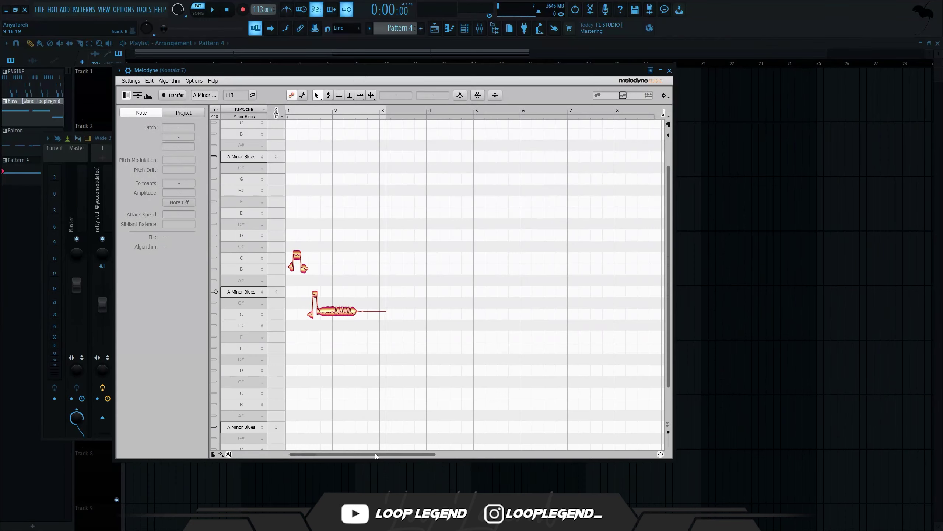
# Step: Change the Melodyne scale of the fujara audio from A Minor Blues to A Minor
pyautogui.moveTo(376, 454); pyautogui.dragTo(357, 454)
pyautogui.click(250, 428)
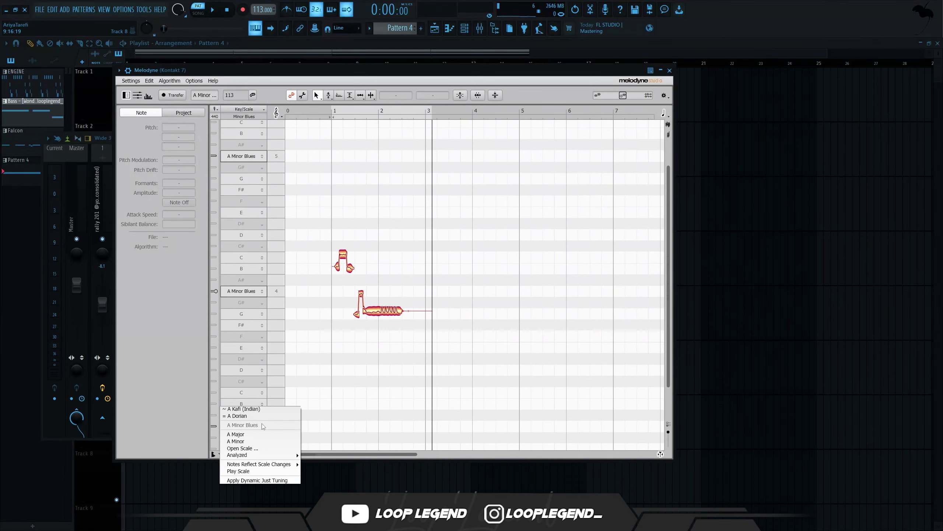
pyautogui.click(236, 440)
# Step: Raise the last three fujara notes by a whole tone, putting the long note on A4, and audition the phrase
pyautogui.click(439, 402)
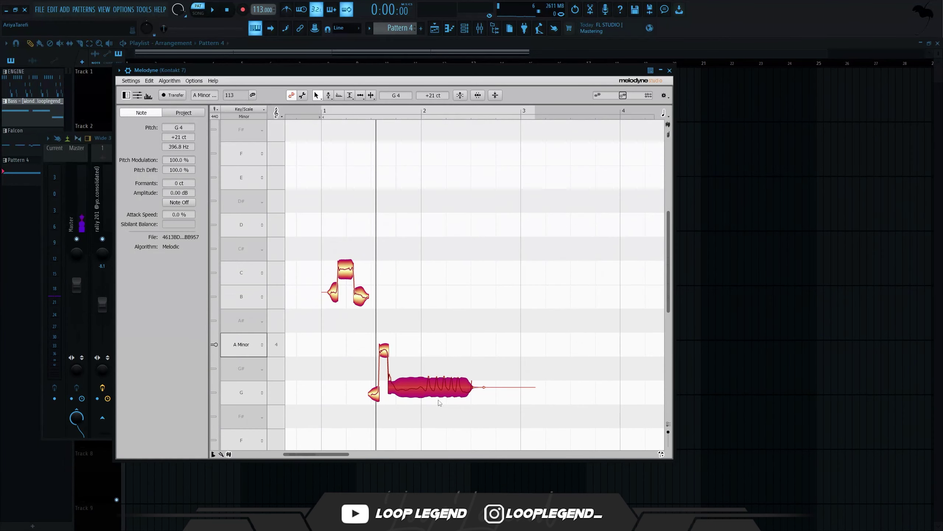
pyautogui.moveTo(410, 388); pyautogui.dragTo(429, 340)
pyautogui.press('space')
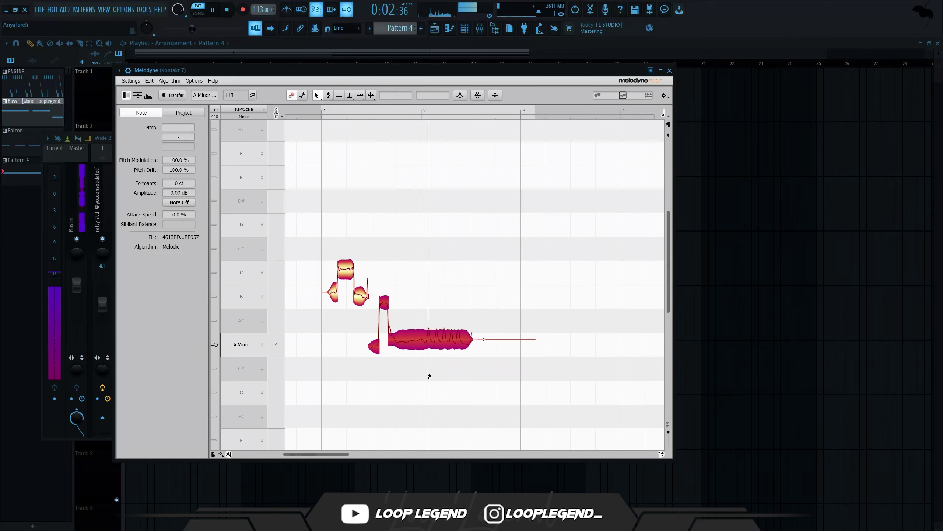
pyautogui.click(430, 377)
pyautogui.press('space')
# Step: Render Pattern 4 to an audio clip on Track 8 and rebalance its mixer track's channels with Fruity Stereo Shaper
pyautogui.rightClick(395, 29)
pyautogui.press('q')
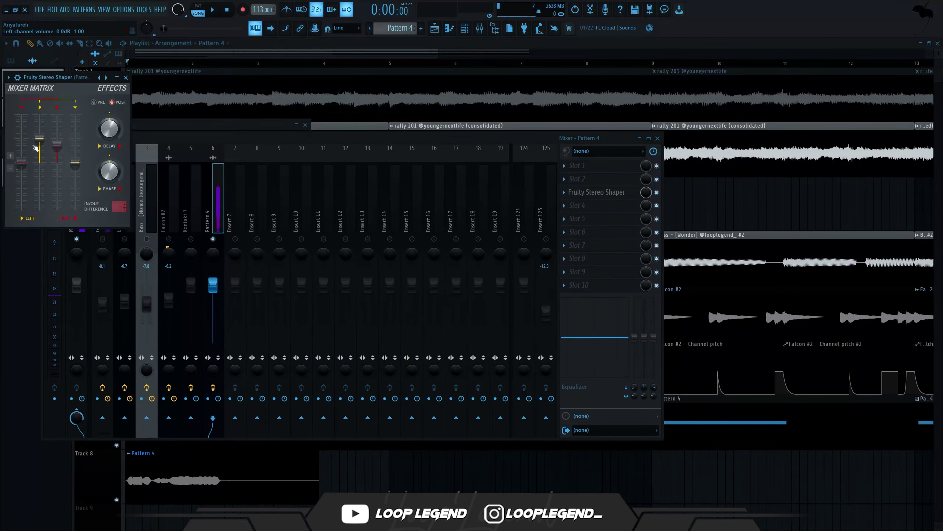
pyautogui.press('space')
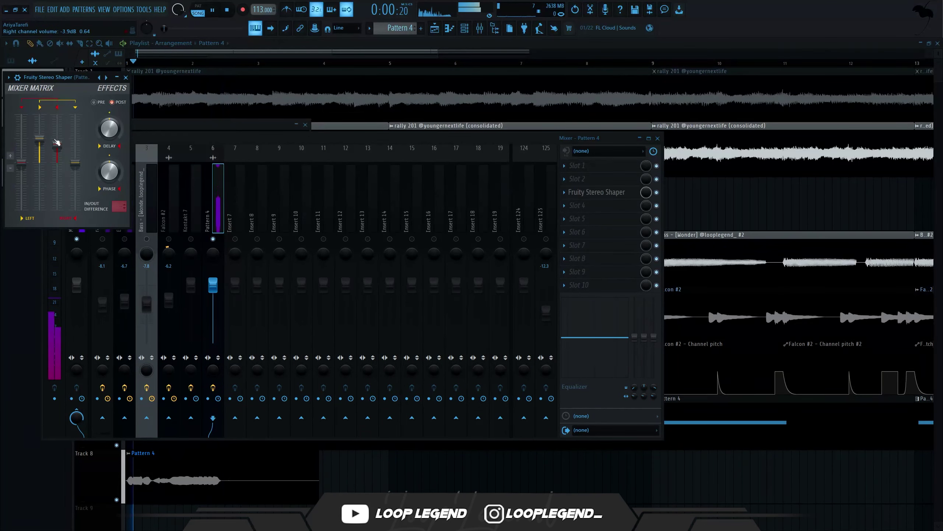
# Step: Add the Crystalline reverb to slot 6 of the Pattern 4 mixer track
pyautogui.click(565, 206)
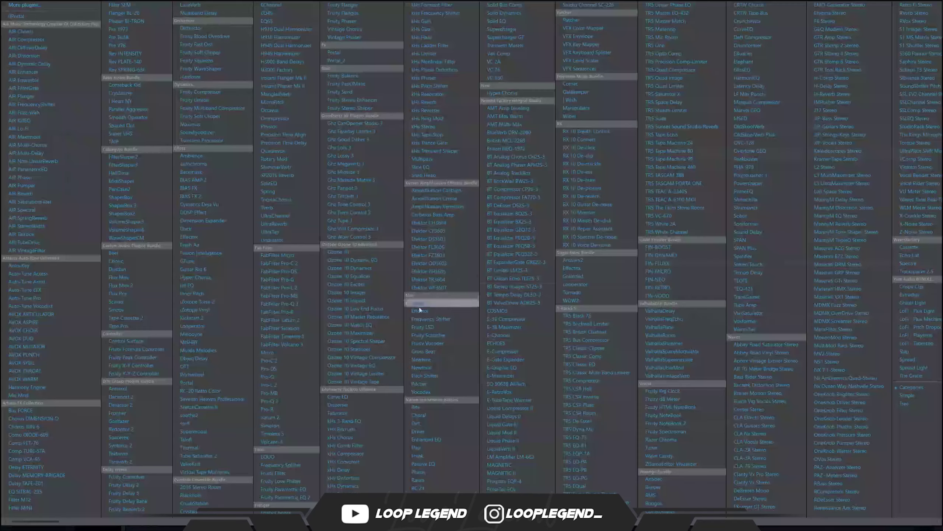
pyautogui.click(121, 93)
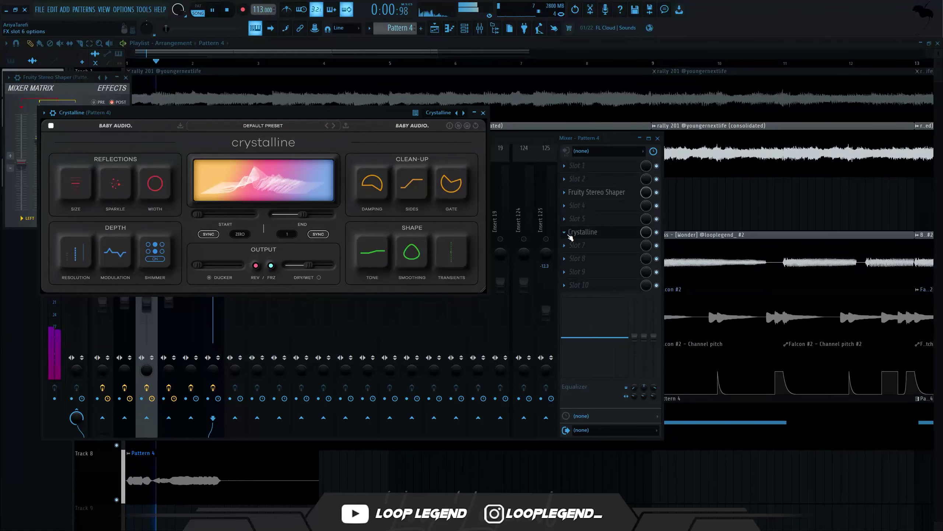
pyautogui.moveTo(313, 270)
# Step: Add Fruity parametric EQ 2 before Crystalline with the Low Cut + High Cut preset and adjust both cutoff bands
pyautogui.click(578, 219)
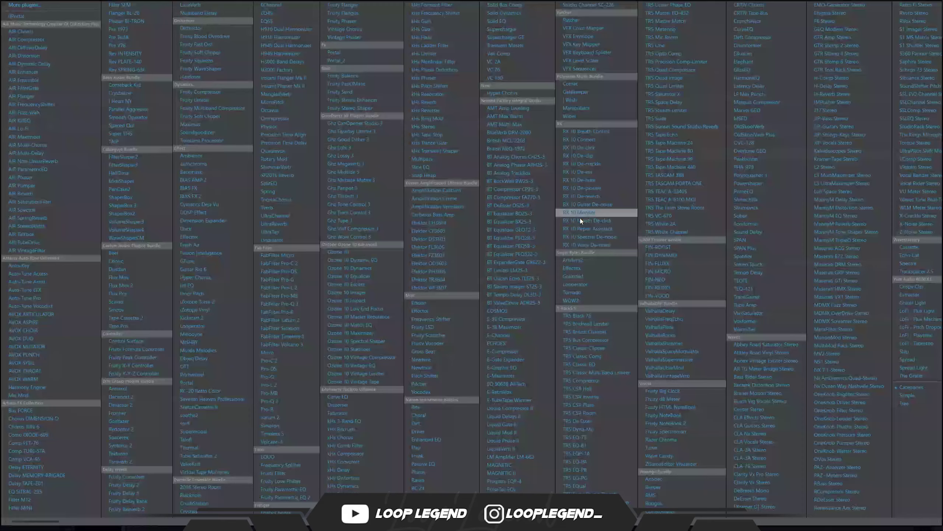
pyautogui.click(292, 498)
pyautogui.click(307, 90)
pyautogui.press('space')
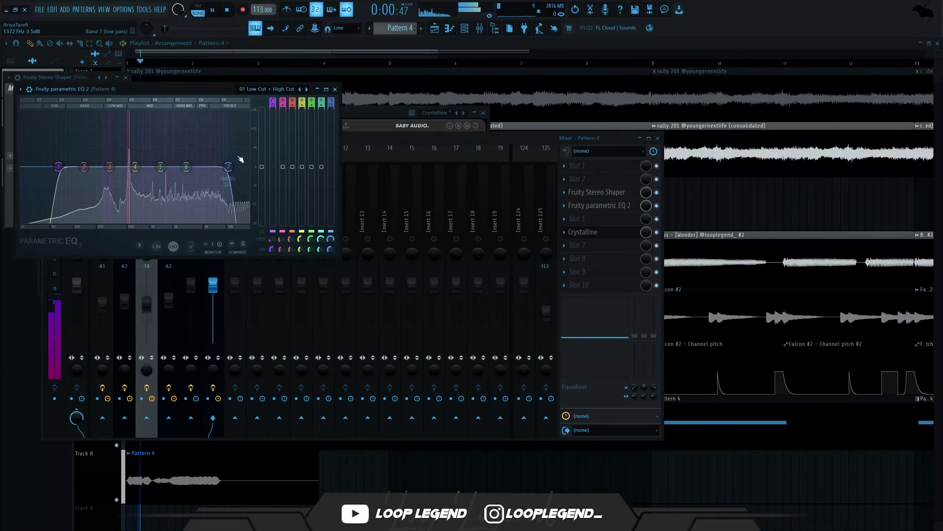
pyautogui.moveTo(99, 167); pyautogui.dragTo(101, 166)
pyautogui.moveTo(194, 167); pyautogui.dragTo(229, 166)
# Step: Add a two-bar C#3 note at bar 3 of Kontakt 7 #2 and render the pattern to audio
pyautogui.scroll(5, 231, 167)
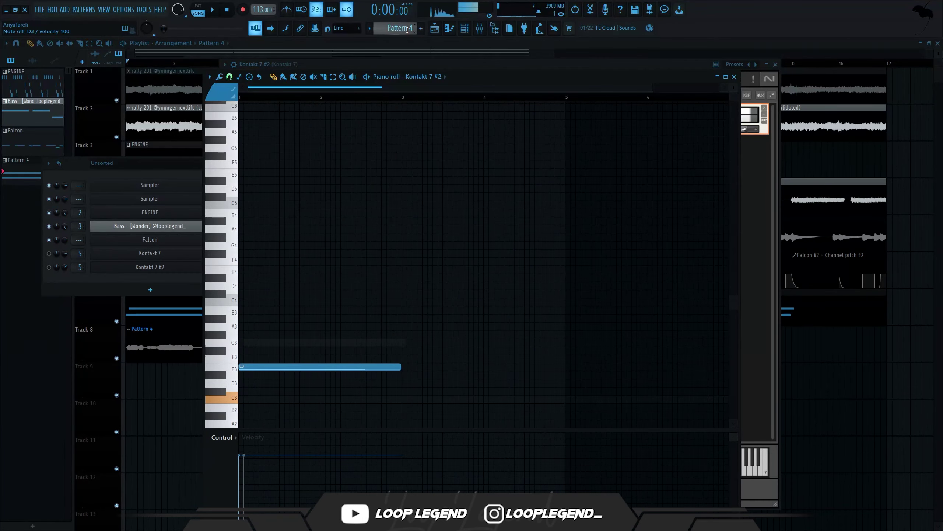
pyautogui.moveTo(404, 397); pyautogui.dragTo(404, 383)
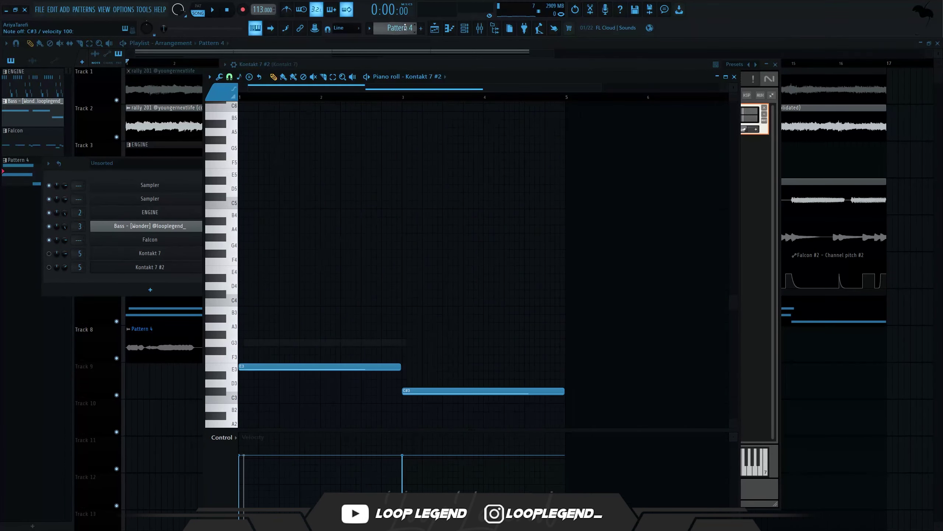
pyautogui.click(405, 28)
pyautogui.click(528, 166)
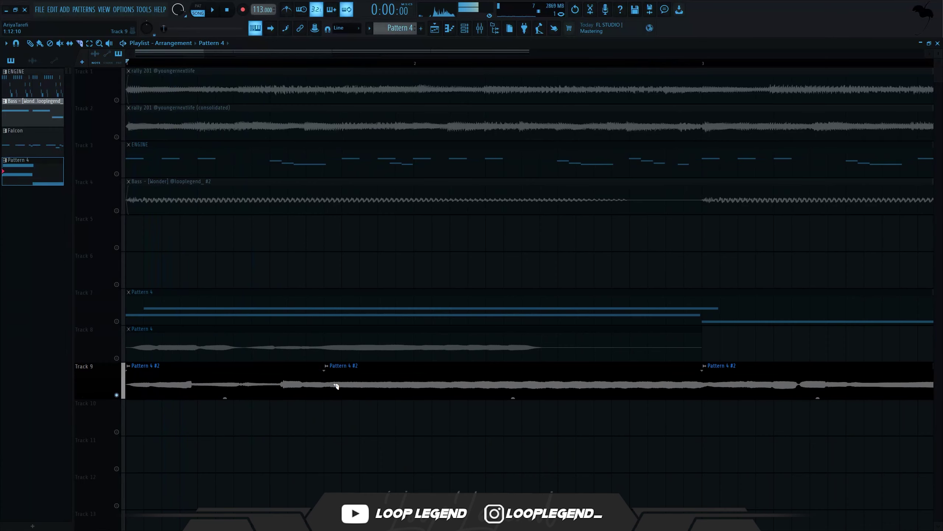
# Step: Delete the middle slice of the Pattern 4 #2 audio on Track 9 and shorten the first, faded-out slice to 8 steps
pyautogui.rightClick(336, 385)
pyautogui.press('space')
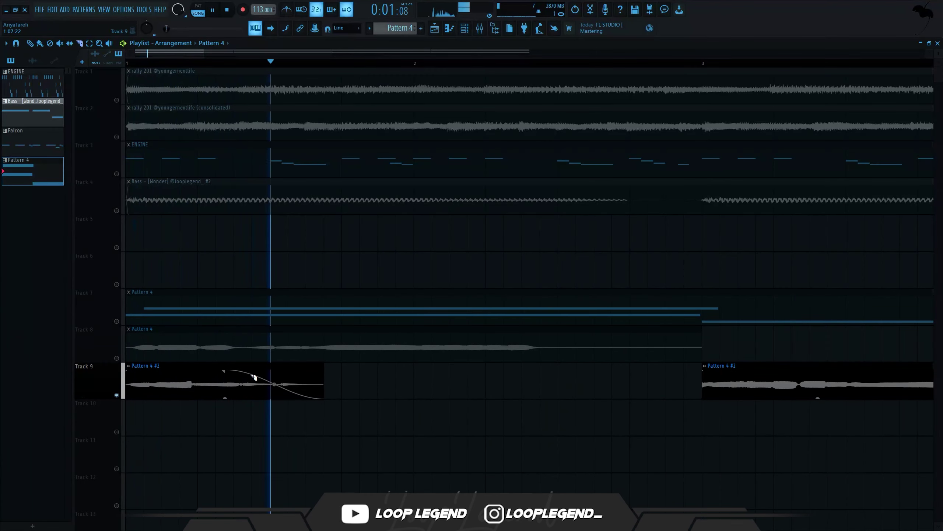
pyautogui.press('space')
pyautogui.moveTo(324, 368); pyautogui.dragTo(270, 372)
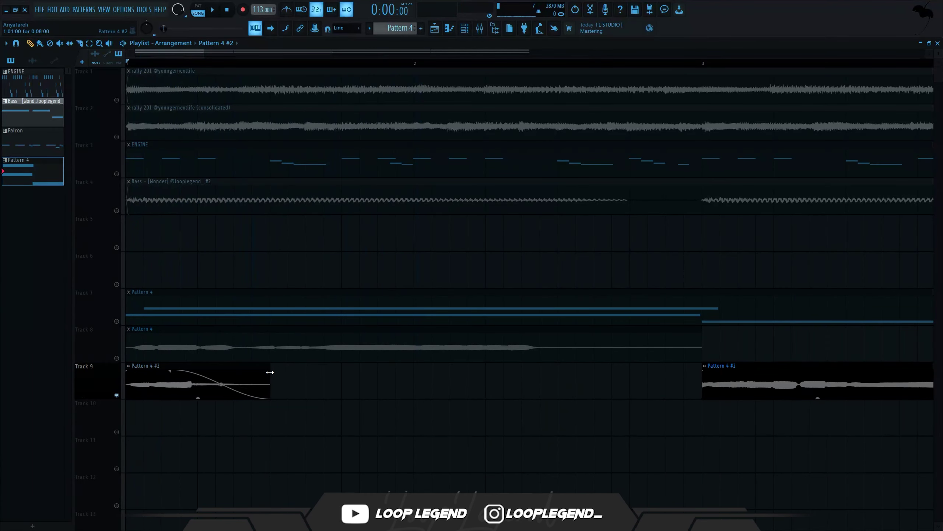
# Step: Lower the Fruity Reeverb 2 wet level on the Pattern 4 #2 track and add Fruity Stereo Shaper with reduced left channel volume
pyautogui.press('space')
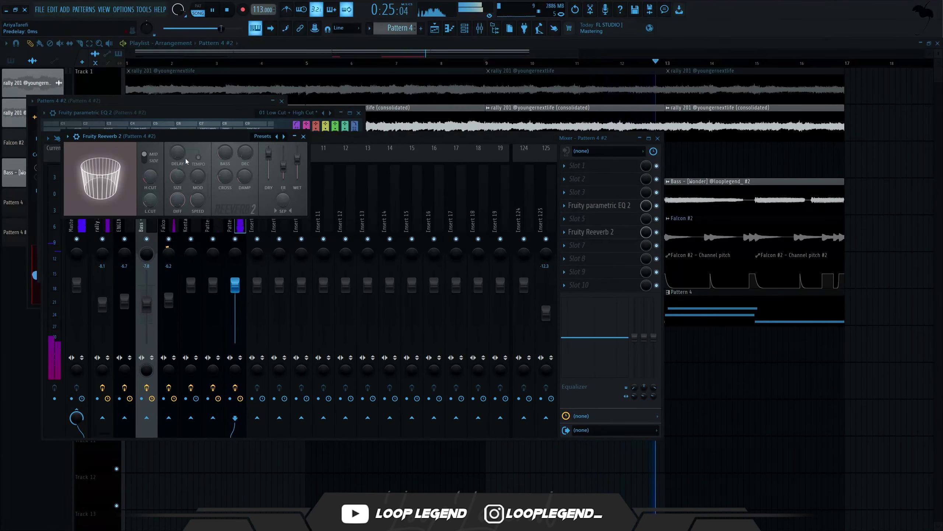
pyautogui.moveTo(298, 152); pyautogui.dragTo(298, 158)
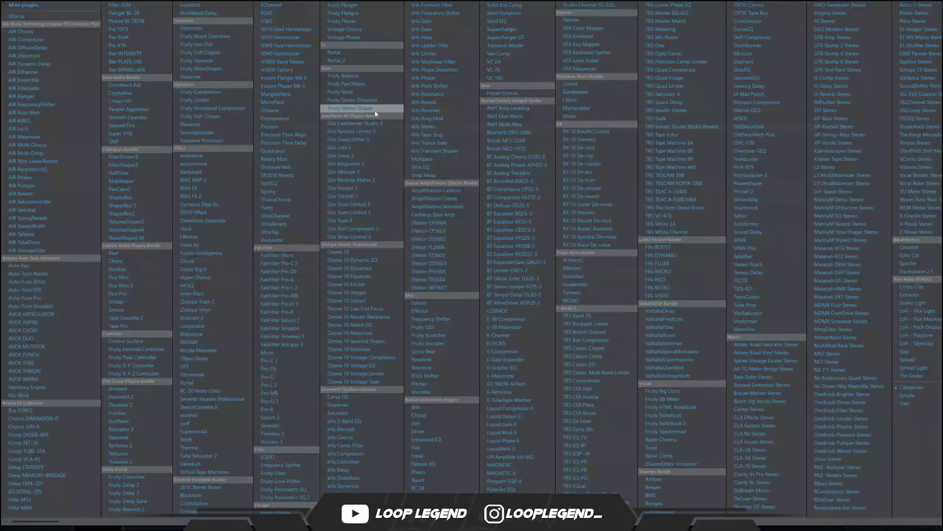
pyautogui.click(375, 110)
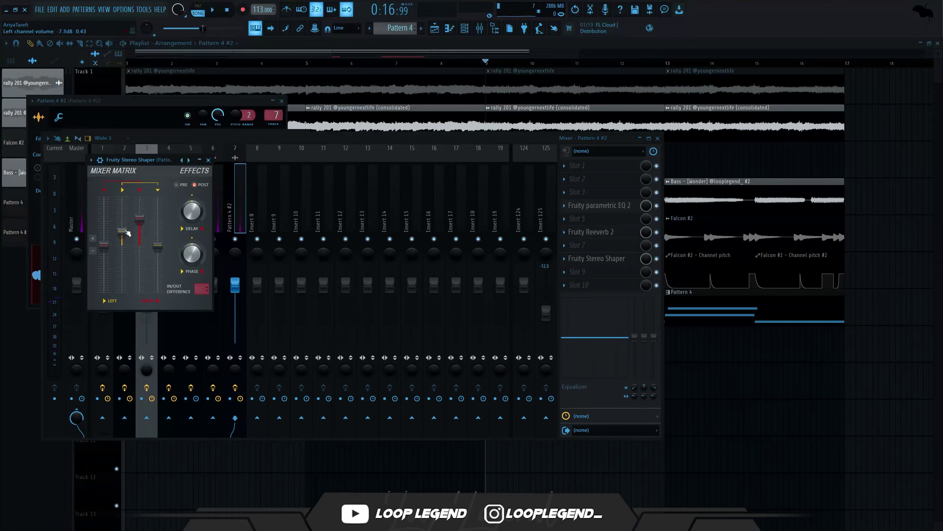
pyautogui.press('space')
pyautogui.press('Escape')
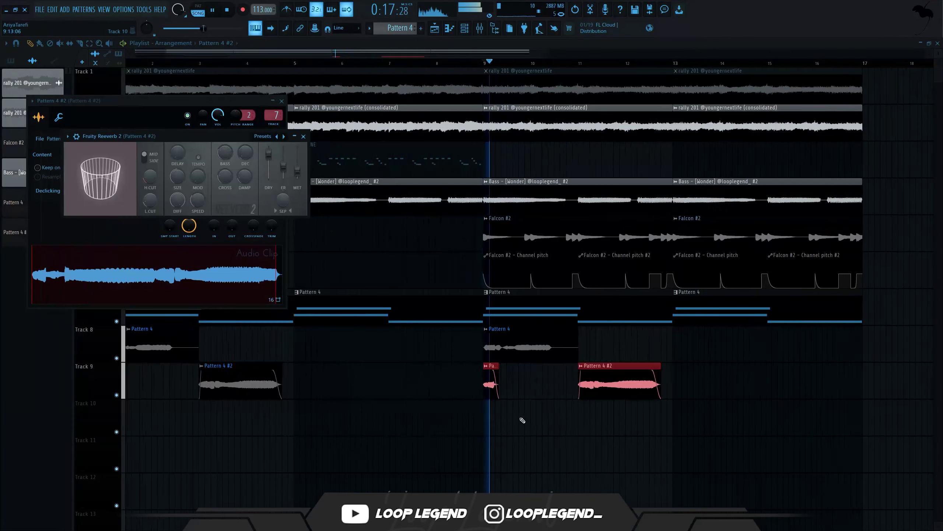
# Step: Place a copy of the short Pattern 4 #2 slice at the start of bar 10 on Track 9
pyautogui.keyDown('ctrl'); pyautogui.scroll(3, 431, 390); pyautogui.keyUp('ctrl')
pyautogui.press('Escape')
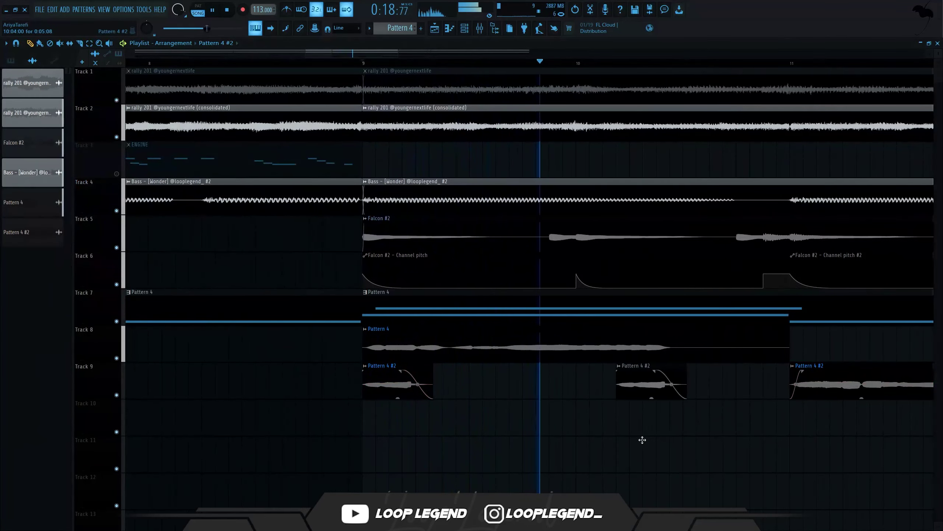
pyautogui.moveTo(642, 439); pyautogui.dragTo(599, 376)
pyautogui.press('space')
# Step: Make the bar 10 slice a unique clip and lower its pitch to about -564 cents
pyautogui.click(580, 366)
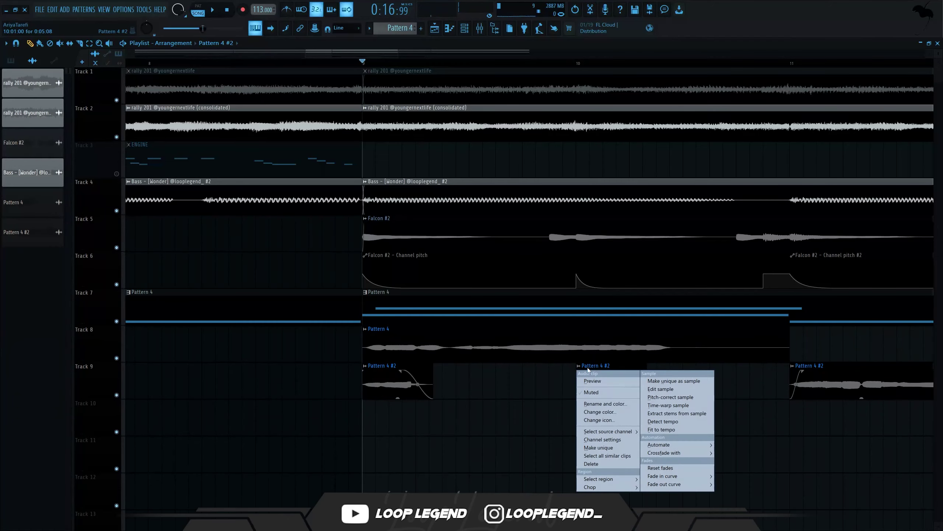
pyautogui.click(601, 446)
pyautogui.doubleClick(599, 372)
pyautogui.press('space')
pyautogui.moveTo(181, 162); pyautogui.dragTo(181, 182)
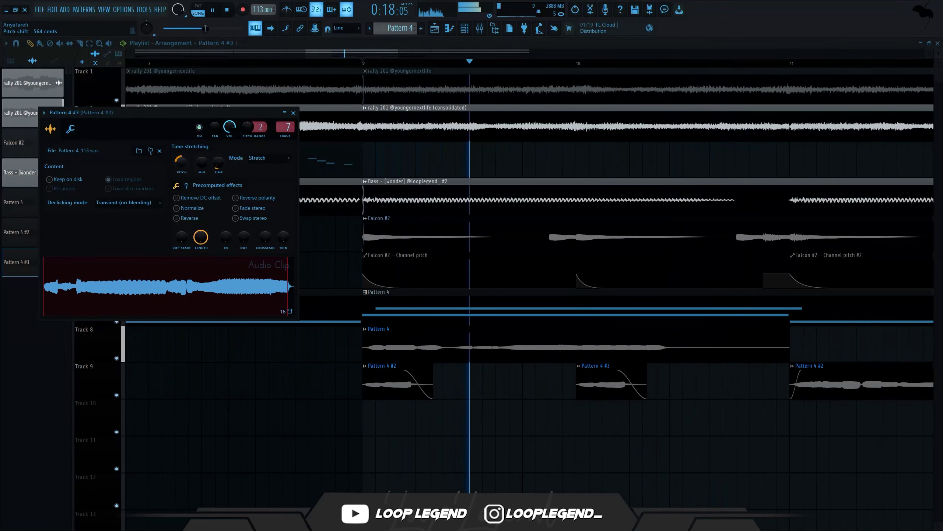
pyautogui.press('space')
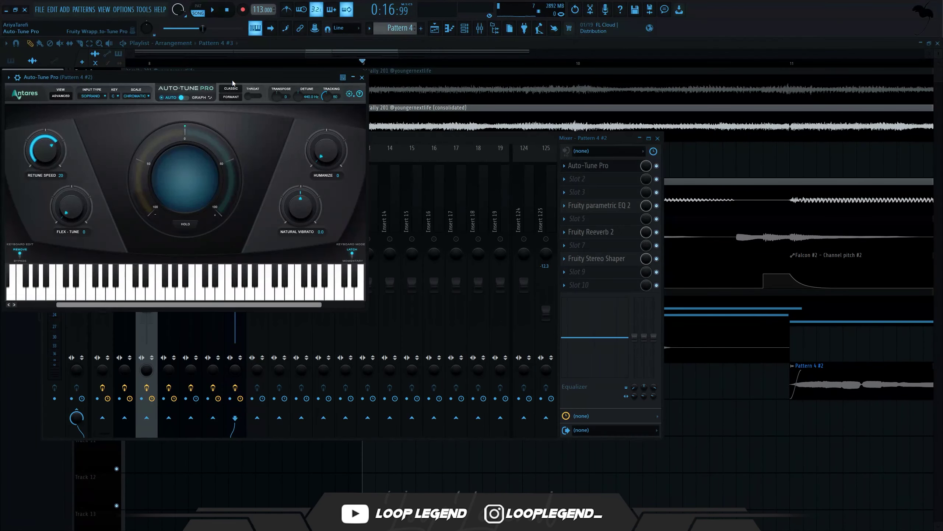
# Step: Enable Classic mode in Auto-Tune Pro on the Pattern 4 #2 track and set it to A Minor with Instrument input
pyautogui.moveTo(233, 80); pyautogui.dragTo(341, 149)
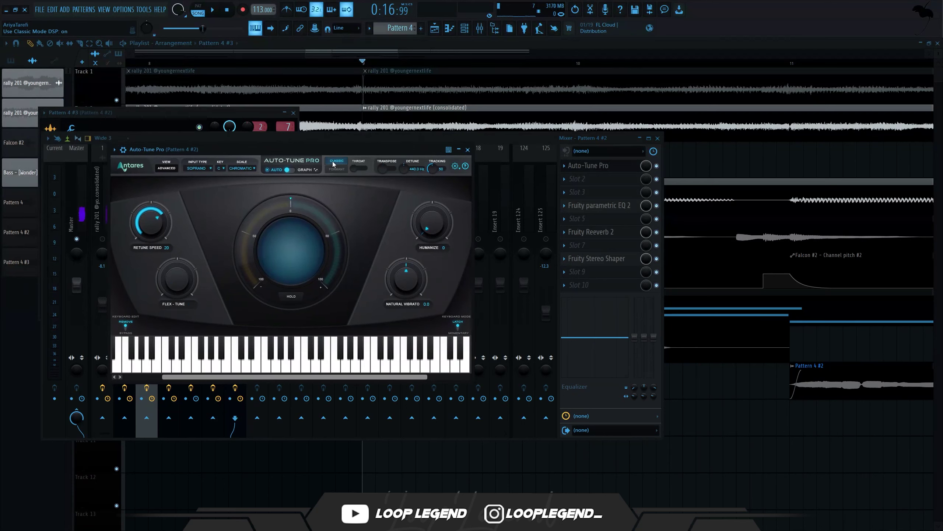
pyautogui.click(242, 169)
pyautogui.click(244, 178)
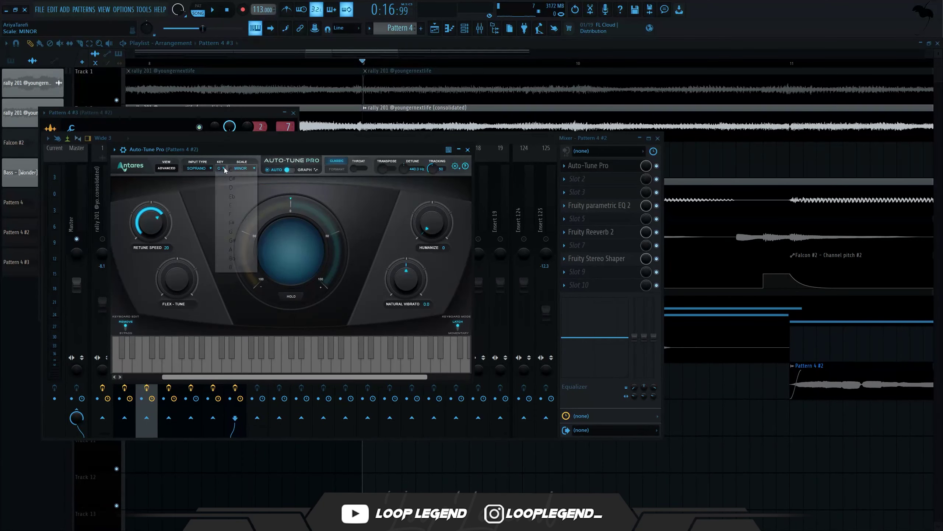
pyautogui.click(221, 168)
pyautogui.click(230, 252)
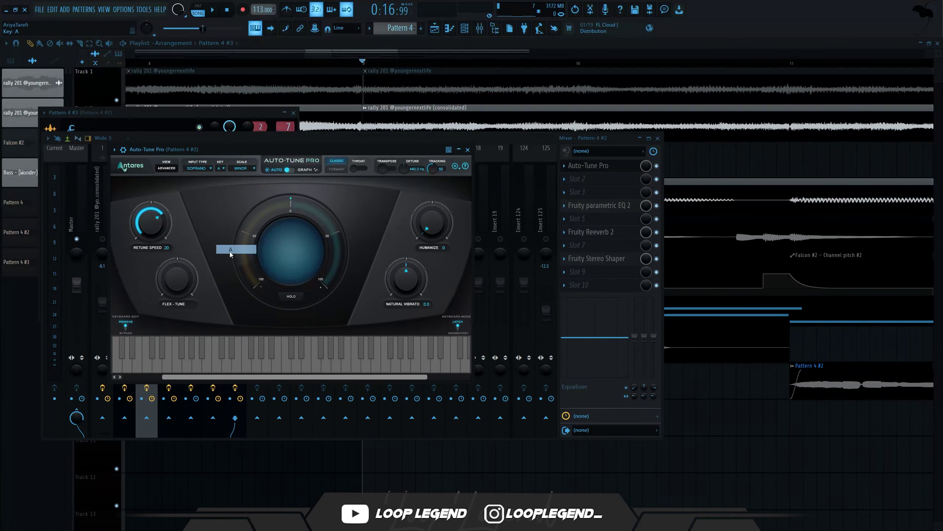
pyautogui.click(202, 169)
pyautogui.click(220, 206)
pyautogui.click(197, 168)
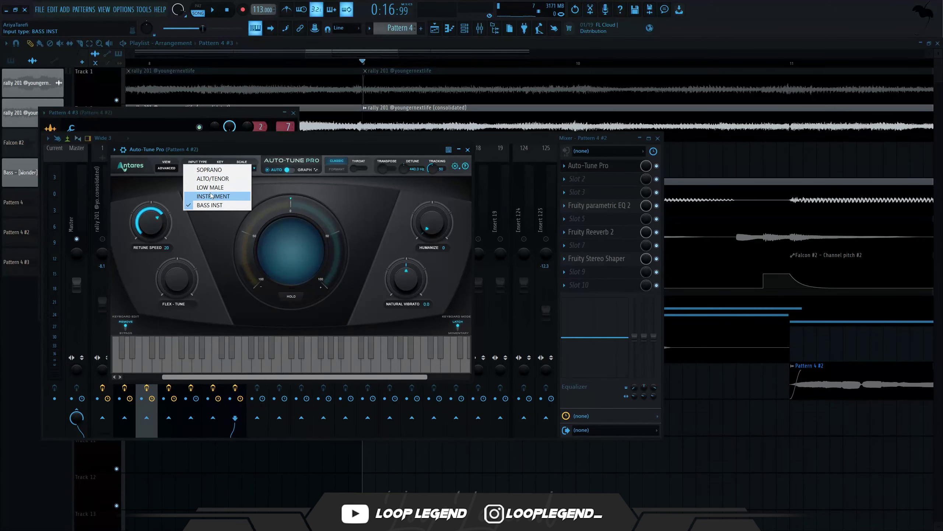
pyautogui.click(212, 196)
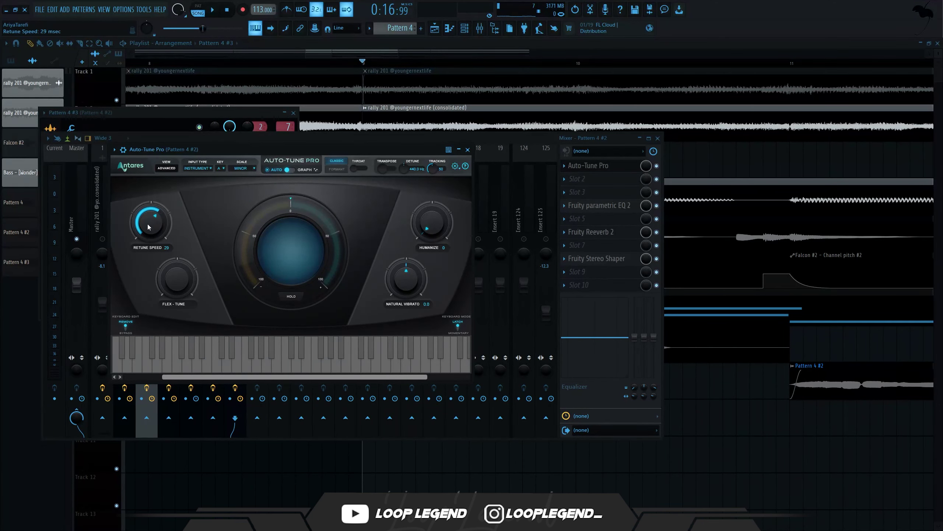
# Step: Set Auto-Tune Pro's retune speed to about 38 and adjust the Humanize amount during playback
pyautogui.moveTo(179, 151); pyautogui.dragTo(199, 139)
pyautogui.press('space')
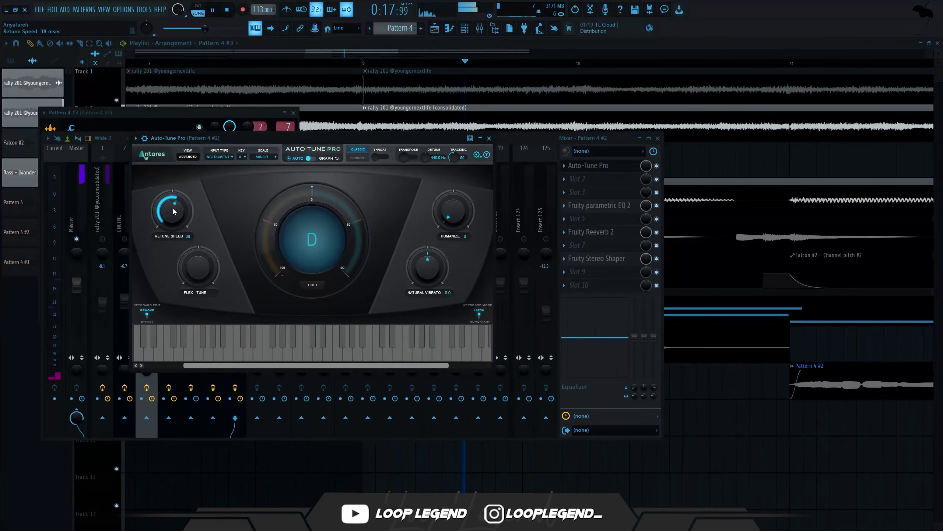
pyautogui.moveTo(452, 208); pyautogui.dragTo(442, 228)
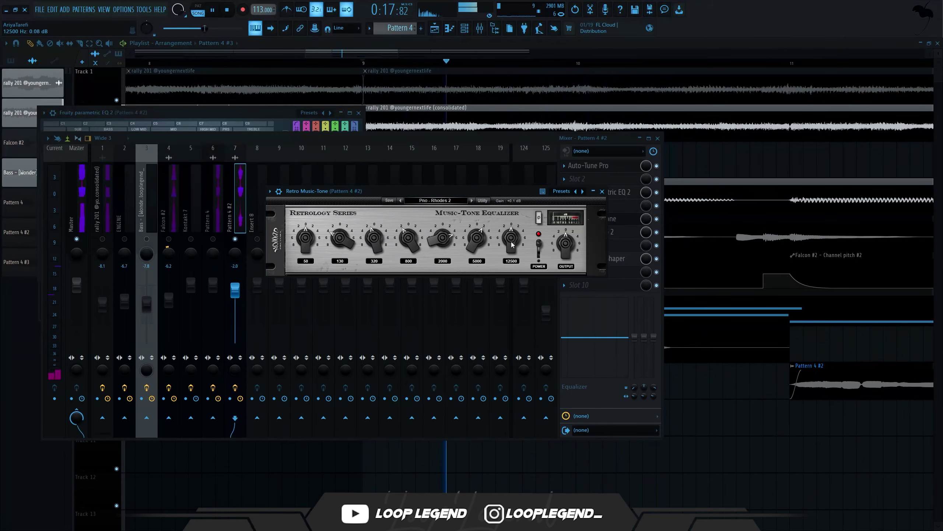
# Step: Adjust the upper bands of the Retro Music-Tone equalizer on the Pattern 4 #2 track and check its mix level
pyautogui.moveTo(474, 246); pyautogui.dragTo(440, 223)
pyautogui.click(646, 220)
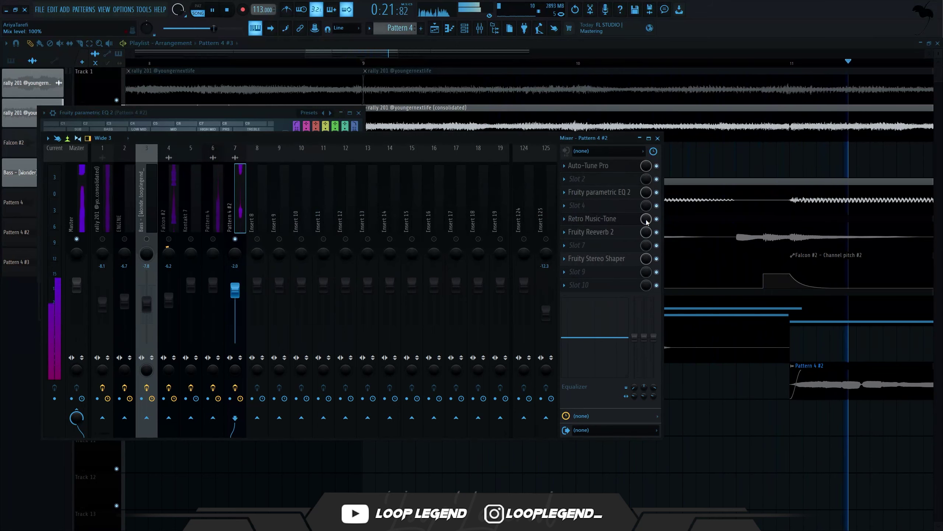
pyautogui.click(621, 219)
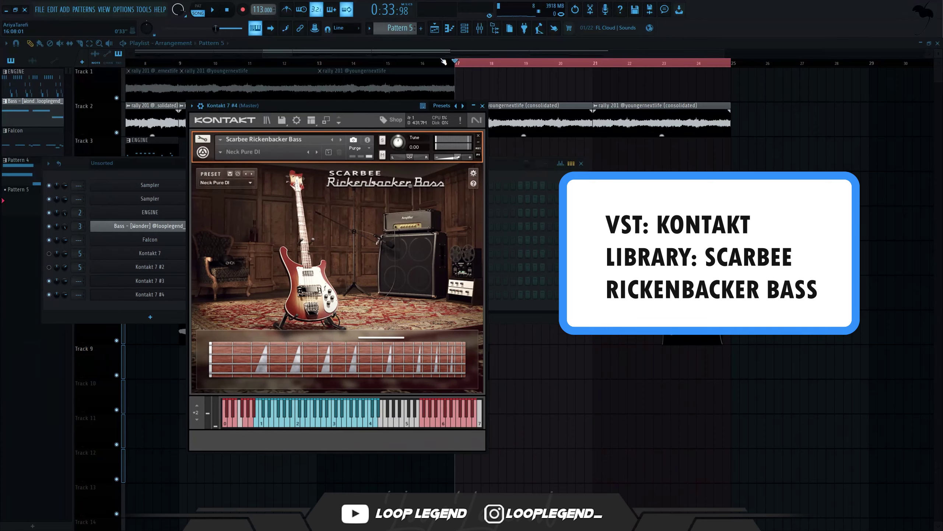
# Step: Program the Kontakt 7 #4 Rickenbacker bass in Pattern 5 with consecutive two-bar notes F3, E3, A2 and A2
pyautogui.click(454, 28)
pyautogui.moveTo(245, 249); pyautogui.dragTo(231, 234)
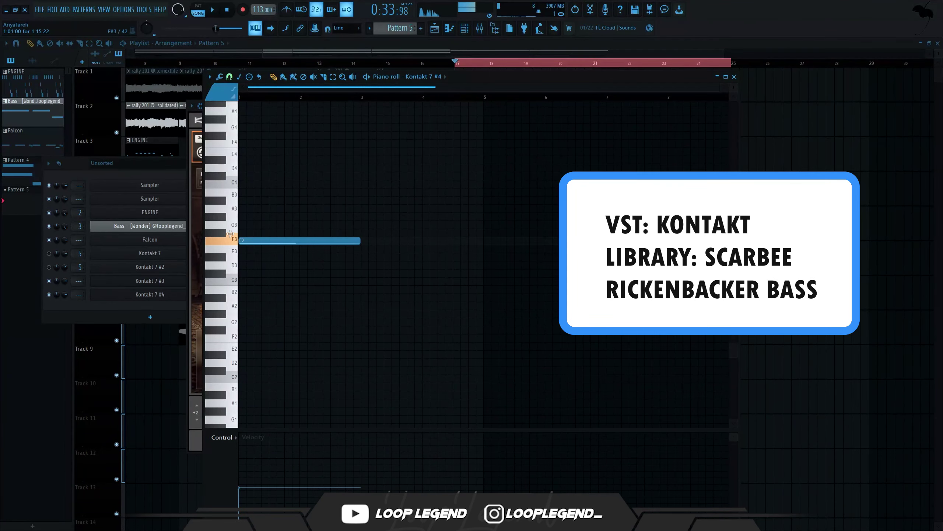
pyautogui.click(368, 249)
pyautogui.click(486, 273)
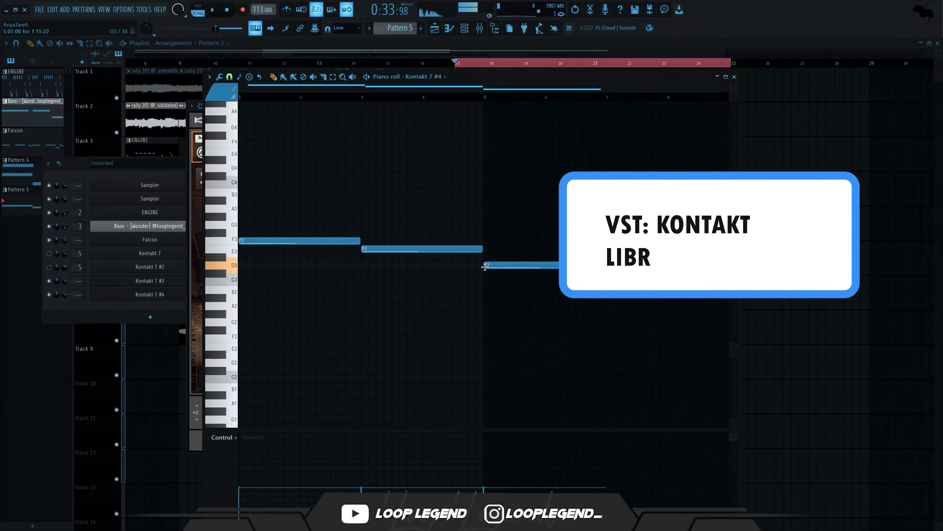
pyautogui.moveTo(485, 278); pyautogui.dragTo(486, 213)
# Step: Transpose all four Rickenbacker bass notes up one semitone
pyautogui.moveTo(533, 327); pyautogui.dragTo(489, 371)
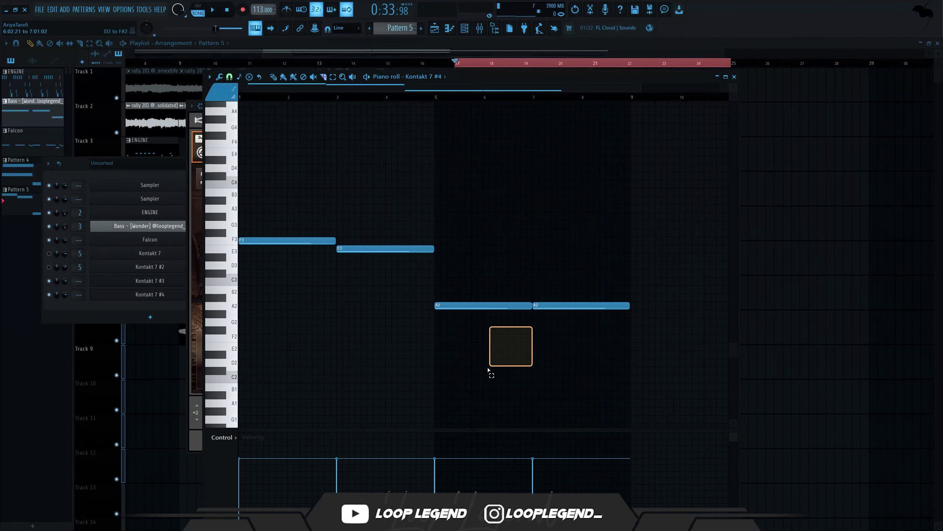
pyautogui.hotkey('shift', 'Up')
pyautogui.hotkey('shift', 'Up')
pyautogui.hotkey('shift', 'Up')
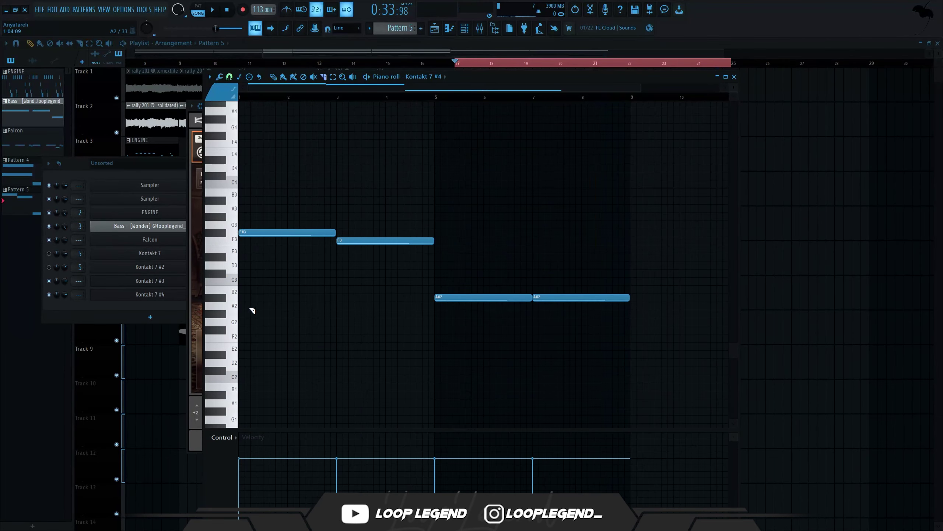
# Step: Open the Kontakt 7 #4 Rickenbacker Bass instrument, check its tuning and audition the bass line
pyautogui.press('F6')
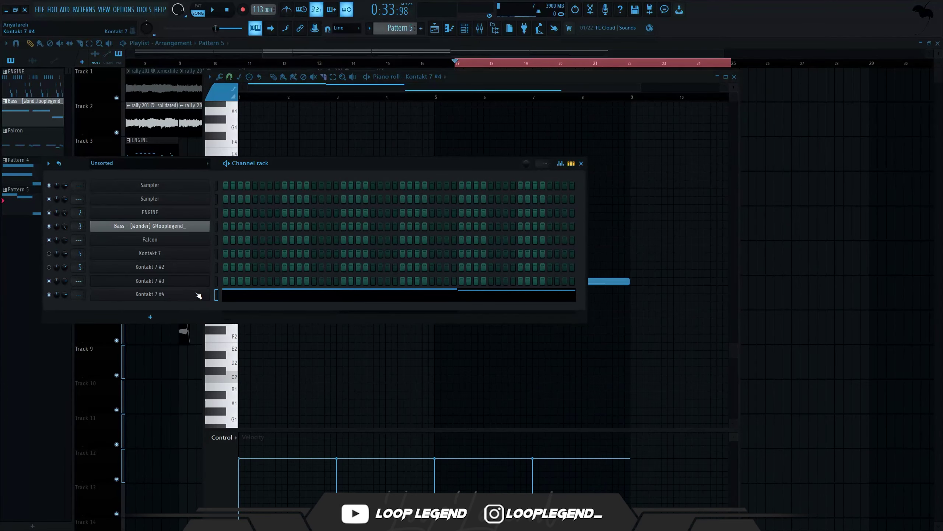
pyautogui.click(194, 300)
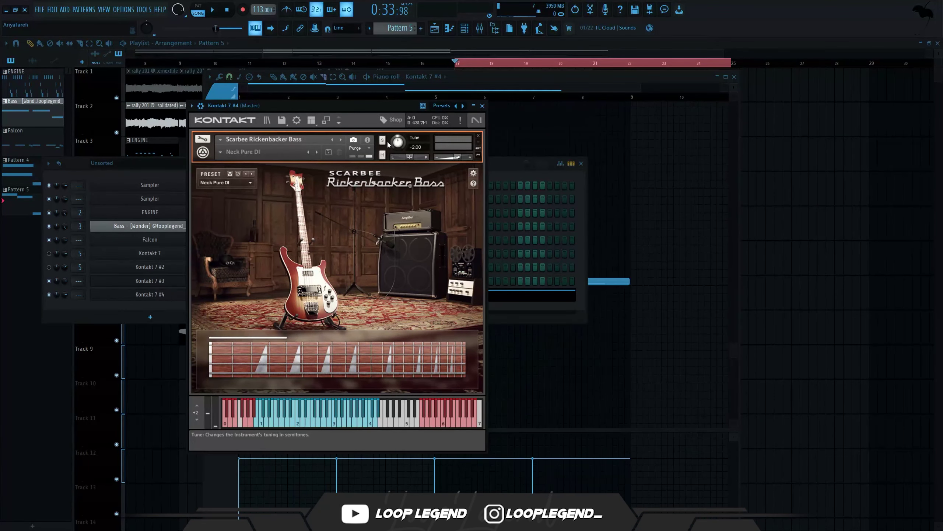
pyautogui.press('space')
pyautogui.press('space')
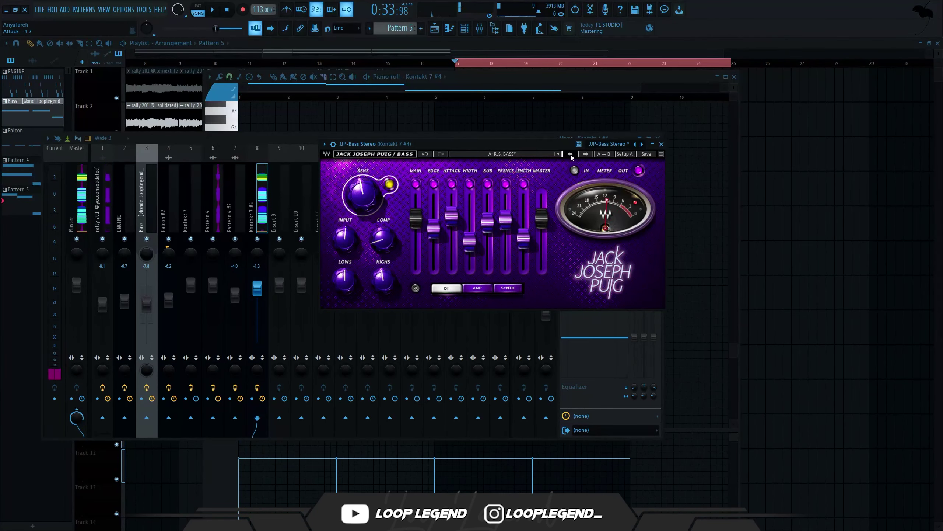
# Step: Reload the R.S. BASS preset in JJP-Bass, lowering Attack to about -15.2 and raising Length to about -12.5
pyautogui.click(571, 155)
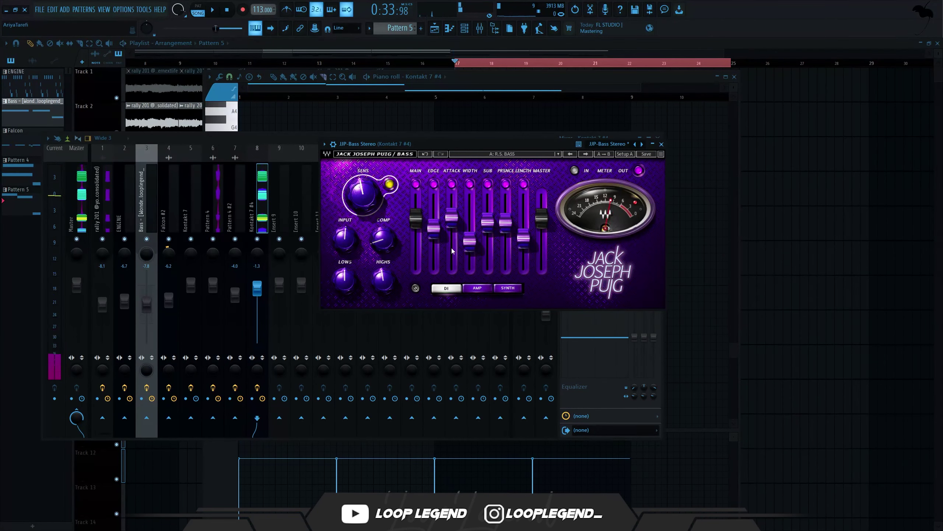
pyautogui.moveTo(453, 251); pyautogui.dragTo(452, 267)
pyautogui.press('space')
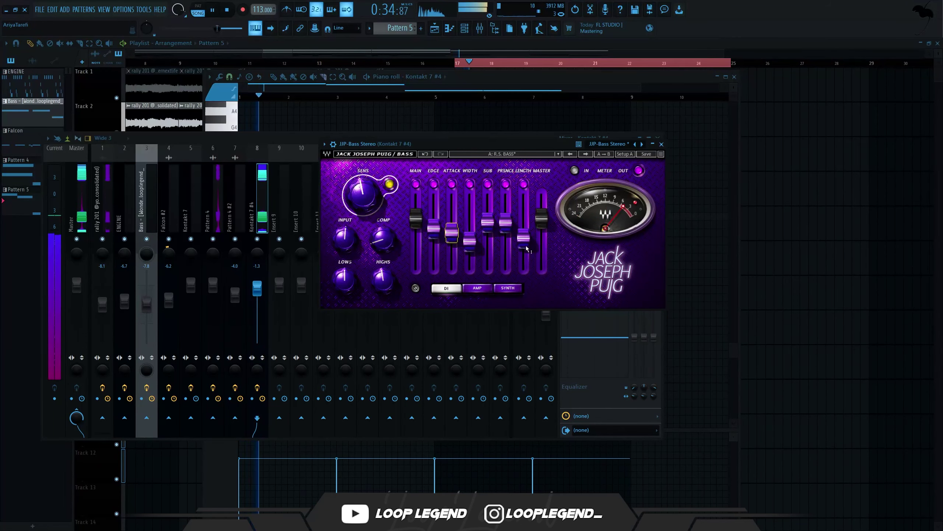
pyautogui.moveTo(527, 248); pyautogui.dragTo(526, 237)
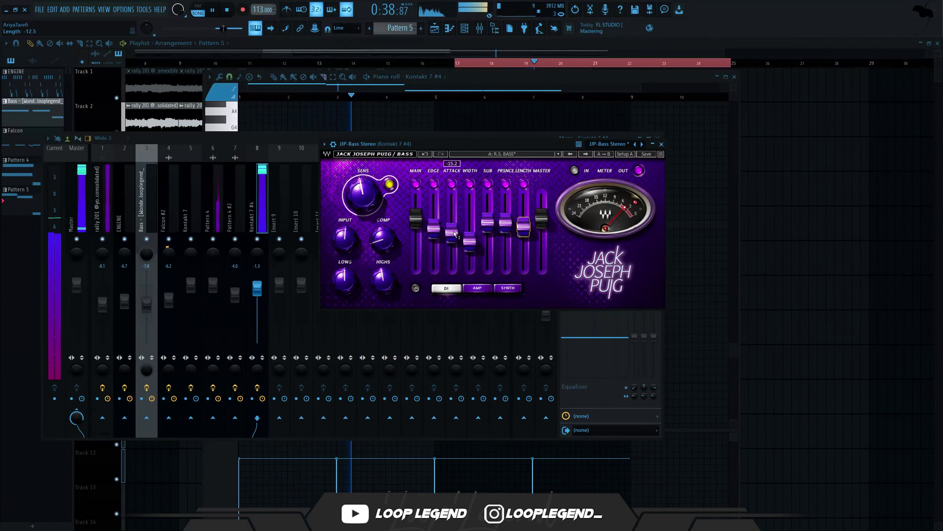
# Step: Lower the Kontakt 7 #4 mixer track to about -5.4 dB and close its JJP-Bass effect
pyautogui.moveTo(256, 289); pyautogui.dragTo(256, 293)
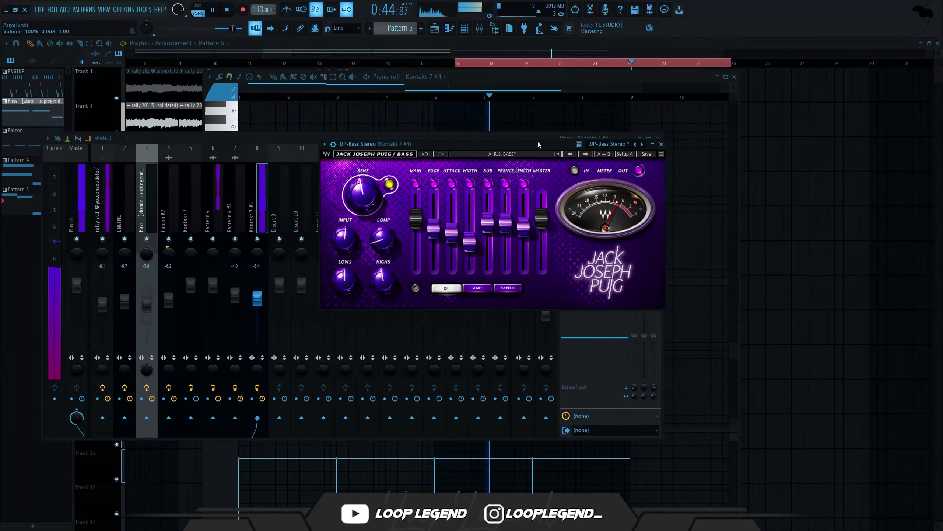
pyautogui.click(662, 144)
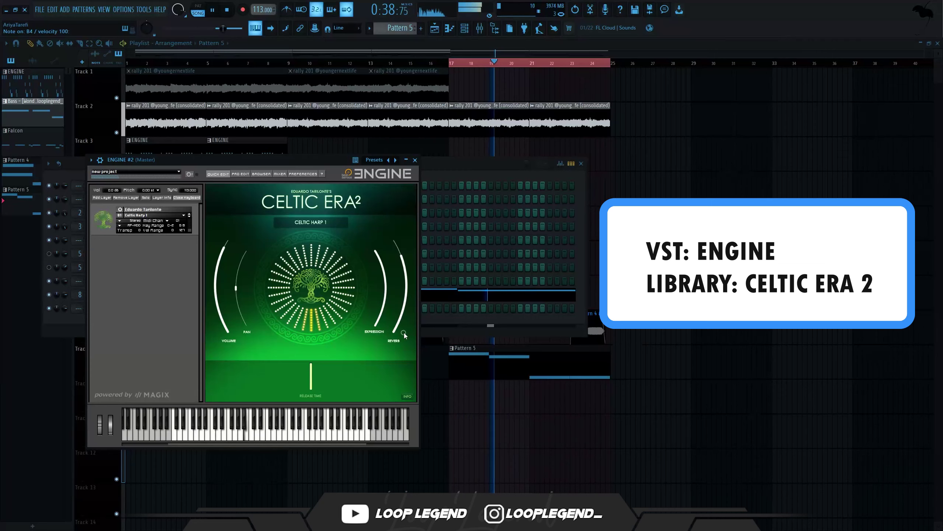
# Step: Continue the ENGINE #2 Celtic harp melody after the opening E4 with overlapping A4, B4 and C5 notes
pyautogui.moveTo(407, 329)
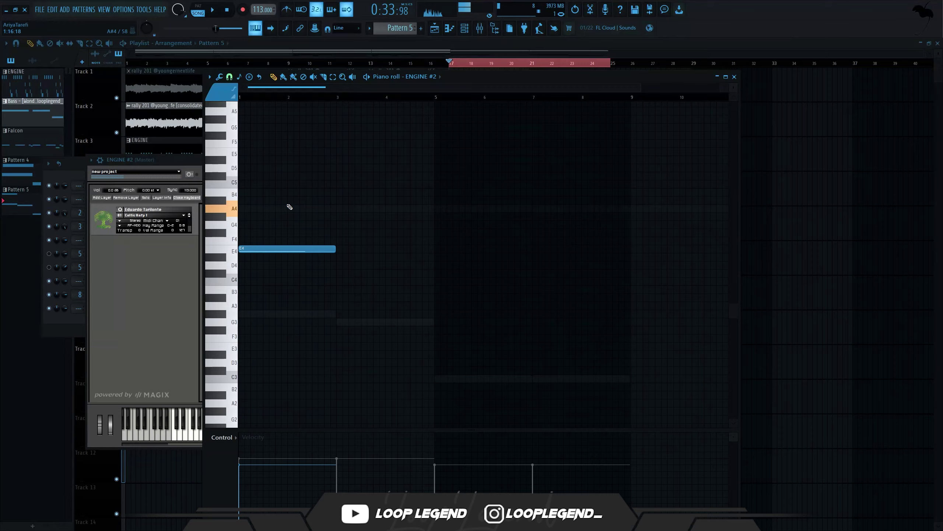
pyautogui.click(286, 209)
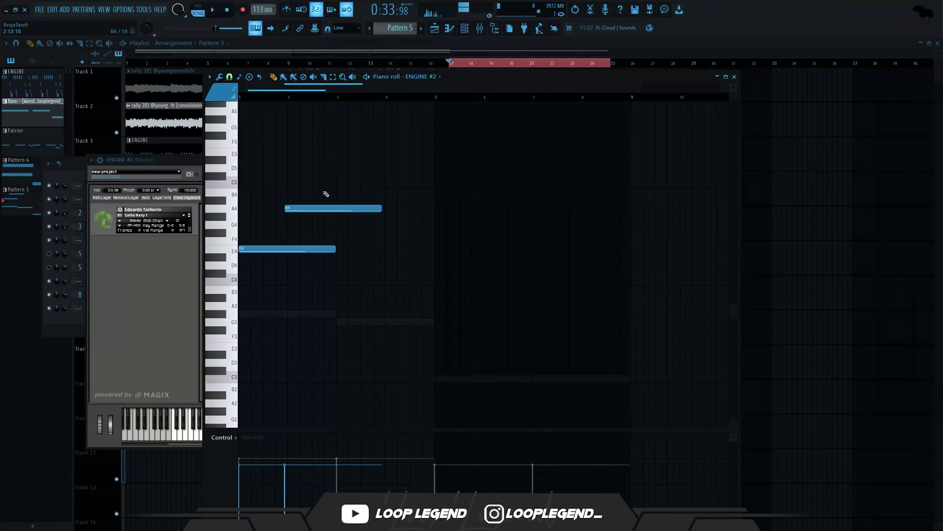
pyautogui.click(326, 192)
pyautogui.click(375, 184)
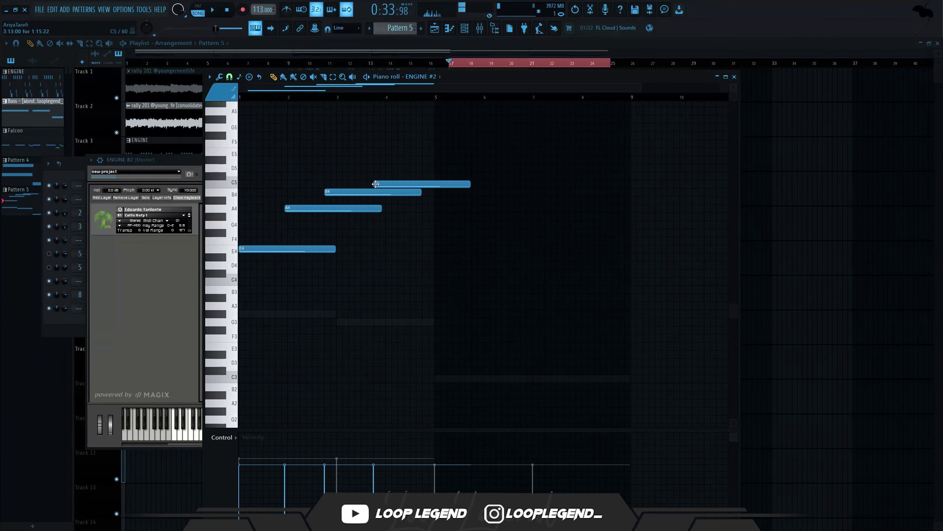
# Step: Align the E4, A4, B4 and C5 harp notes to the starts of bars 1 to 4, each one bar long
pyautogui.click(229, 77)
pyautogui.click(248, 193)
pyautogui.hotkey('ctrl', 'q')
pyautogui.scroll(5, 278, 216)
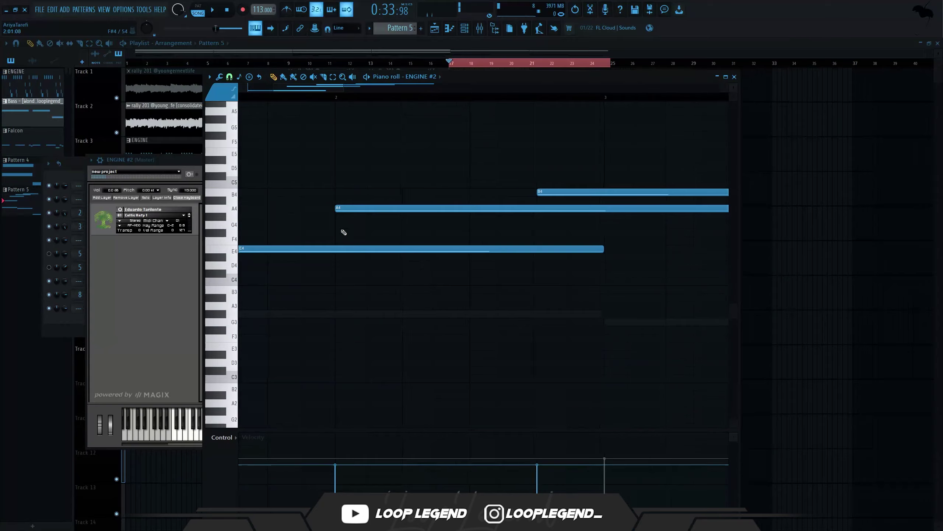
pyautogui.scroll(-3, 345, 228)
pyautogui.hotkey('ctrl', 'l')
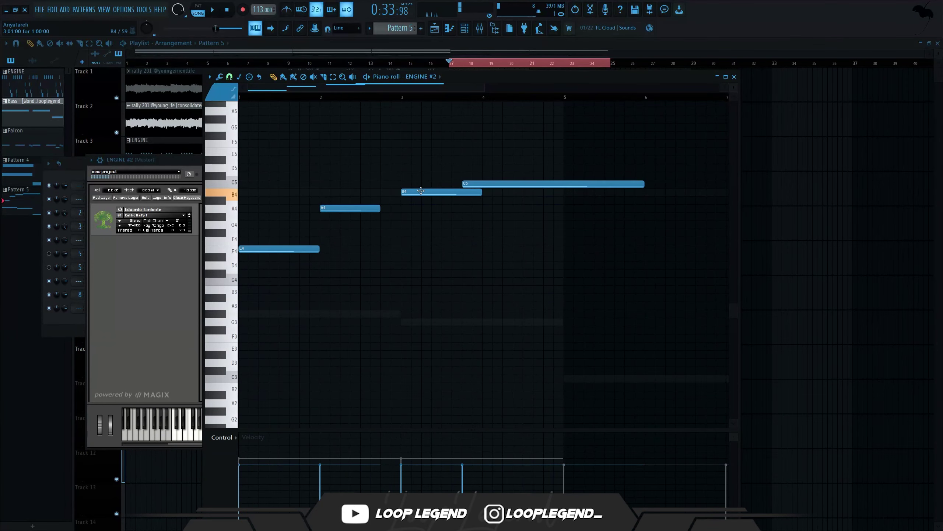
pyautogui.click(567, 170)
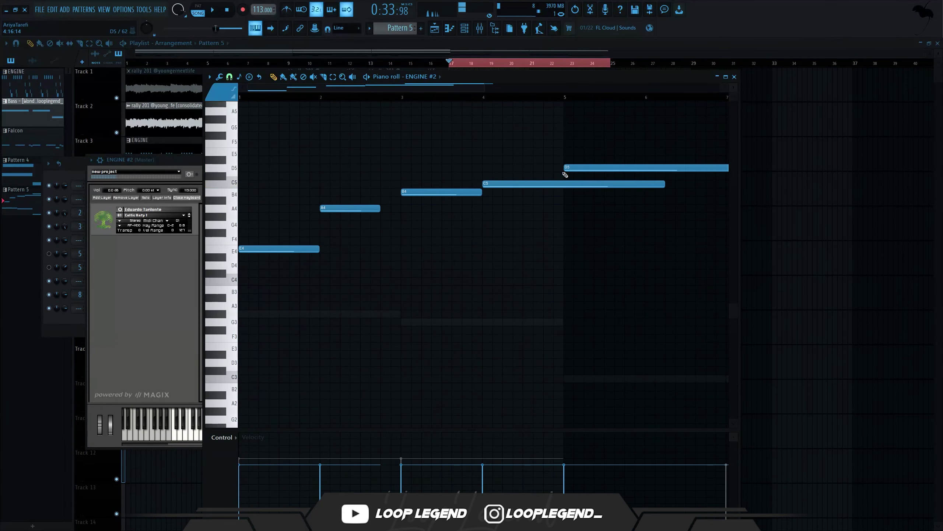
pyautogui.hotkey('ctrl', 'l')
pyautogui.rightClick(596, 170)
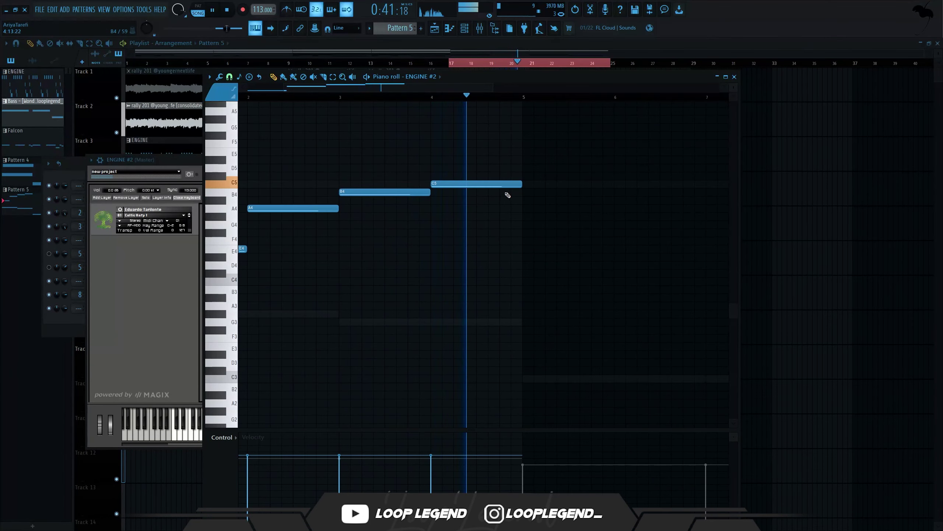
# Step: Add a D5 note on the last beat of bar 4 and trim it to end with the bar
pyautogui.click(500, 173)
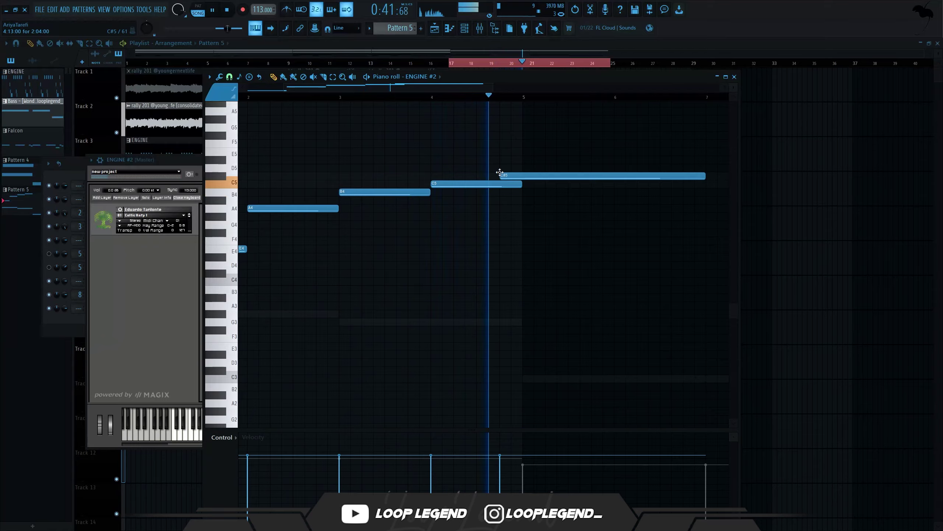
pyautogui.moveTo(500, 172)
pyautogui.mouseDown()
pyautogui.moveTo(512, 169)
pyautogui.moveTo(505, 163)
pyautogui.mouseUp()
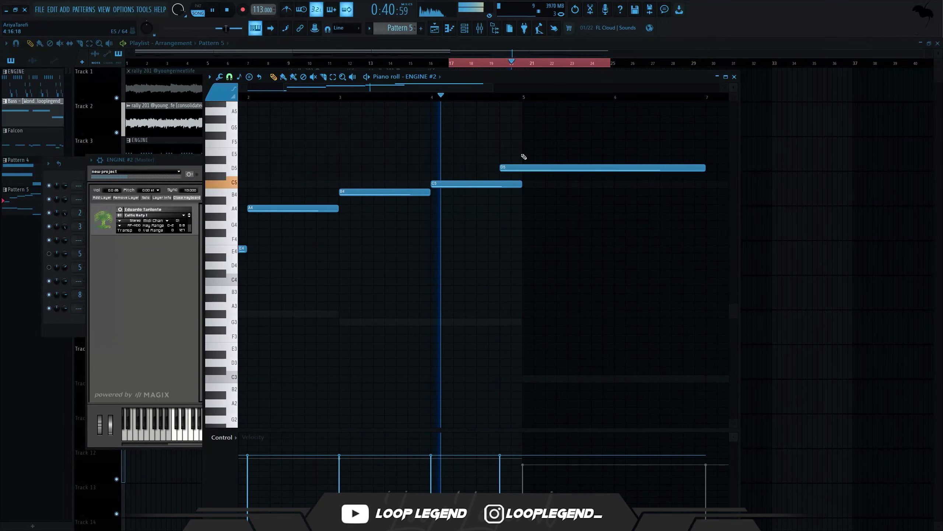
pyautogui.moveTo(704, 169); pyautogui.dragTo(516, 170)
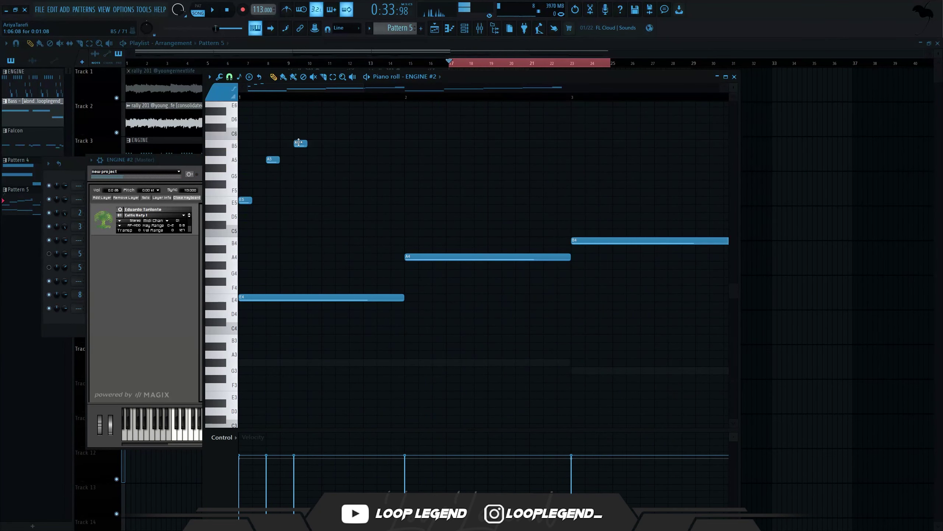
pyautogui.press('space')
pyautogui.click(327, 134)
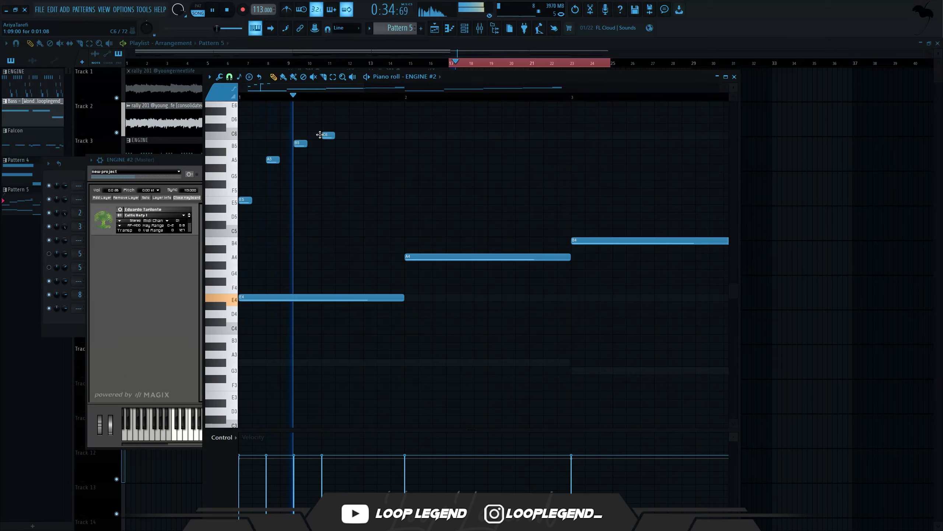
pyautogui.click(355, 126)
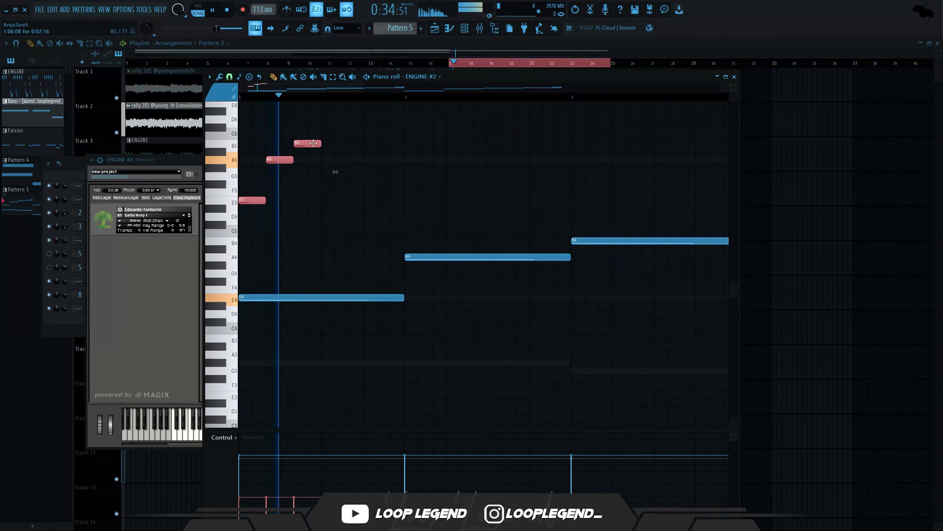
# Step: Duplicate the E5, A5, B5 figure to fill bar 1 and raise the last B5 to C6
pyautogui.press('space')
pyautogui.moveTo(388, 236); pyautogui.dragTo(251, 139)
pyautogui.scroll(1, 439, 178)
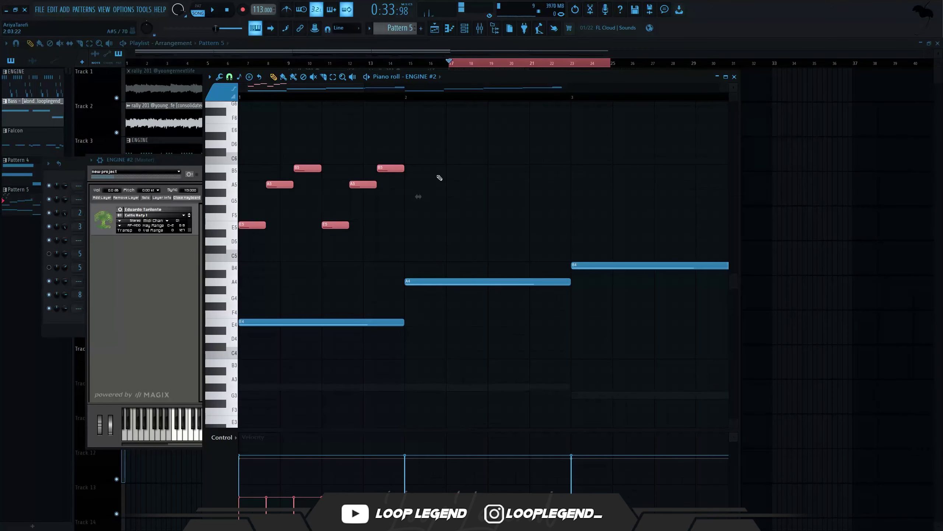
pyautogui.click(400, 169)
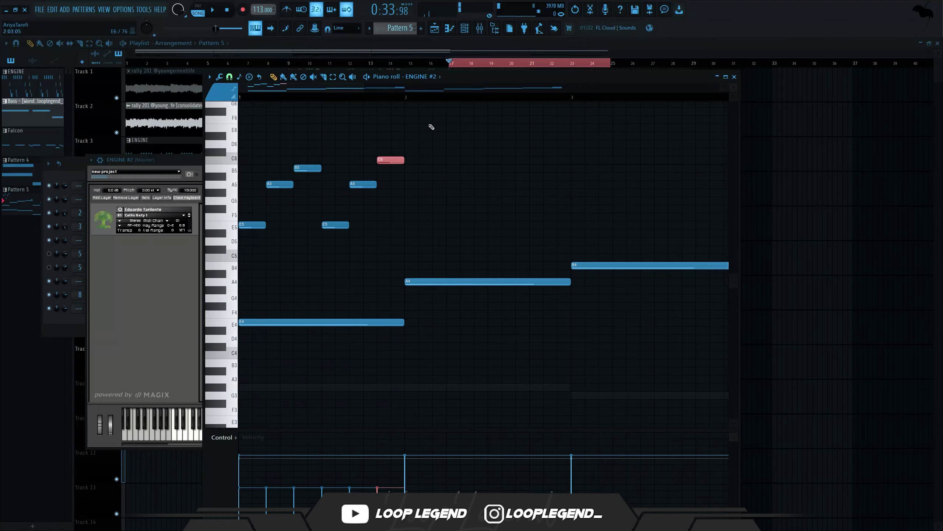
# Step: Duplicate the bar 1 arpeggio into bar 2 and flip the copy horizontally
pyautogui.moveTo(430, 125); pyautogui.dragTo(154, 240)
pyautogui.hotkey('ctrl', 'b')
pyautogui.hotkey('alt', 'y')
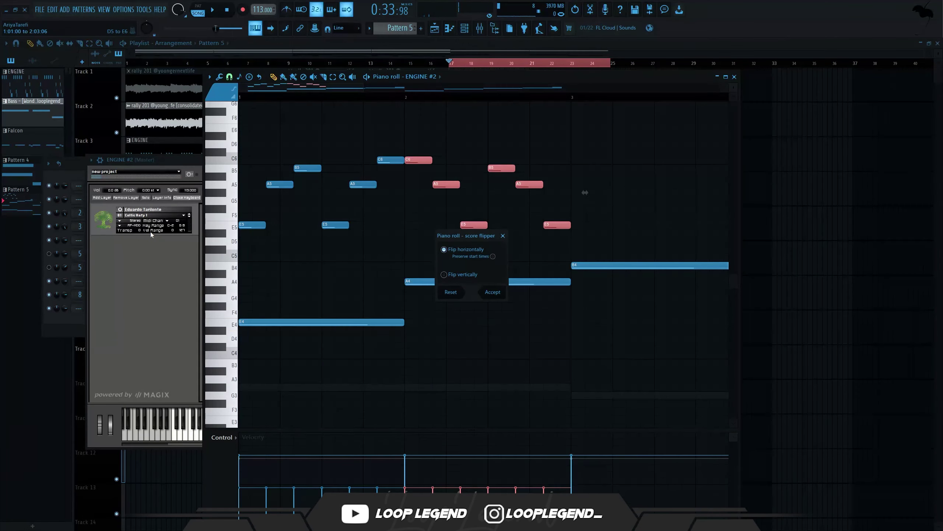
pyautogui.press('space')
pyautogui.press('Return')
pyautogui.scroll(-1, 494, 238)
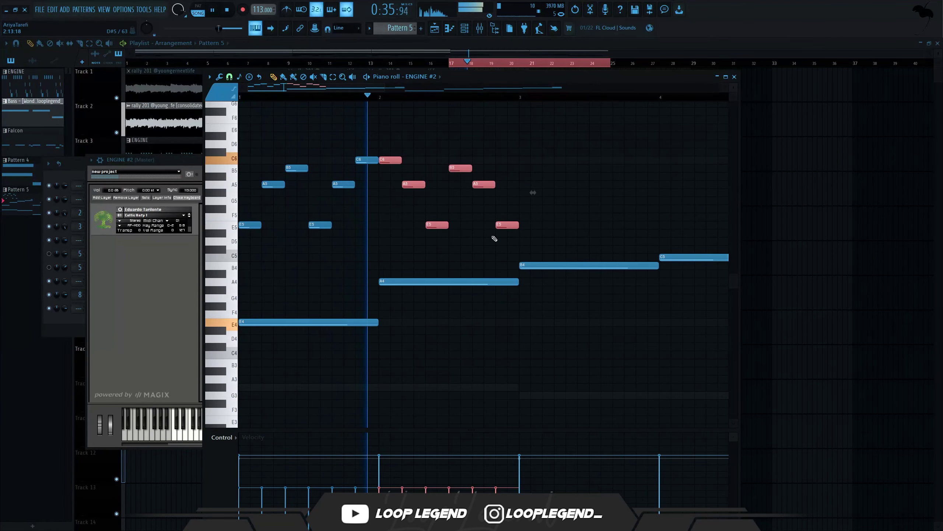
# Step: Duplicate the two-bar harp arpeggio into bars 3 and 4
pyautogui.moveTo(519, 245); pyautogui.dragTo(225, 96)
pyautogui.scroll(-3, 439, 250)
pyautogui.hotkey('ctrl', 'b')
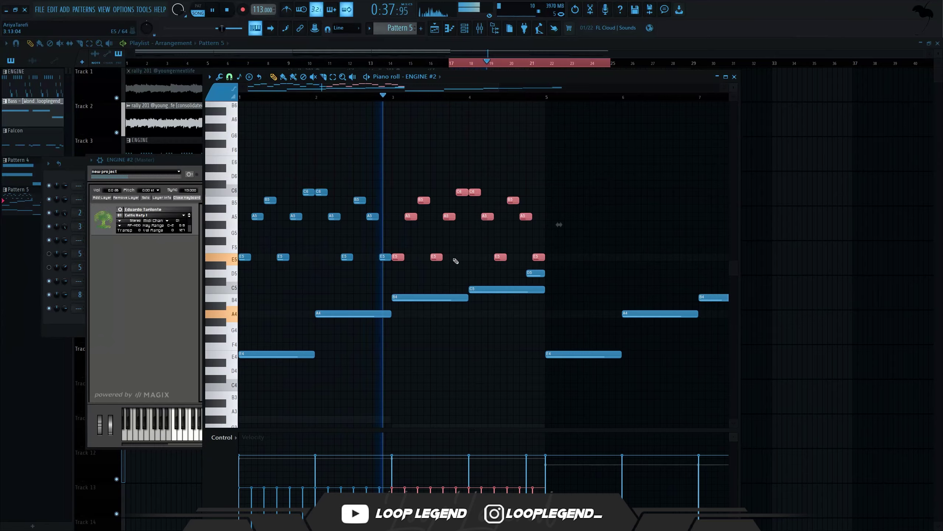
# Step: Randomize the velocities of the four-bar arpeggio and duplicate it into bars 5 to 8
pyautogui.scroll(-1, 456, 261)
pyautogui.moveTo(531, 268); pyautogui.dragTo(230, 158)
pyautogui.scroll(2, 424, 196)
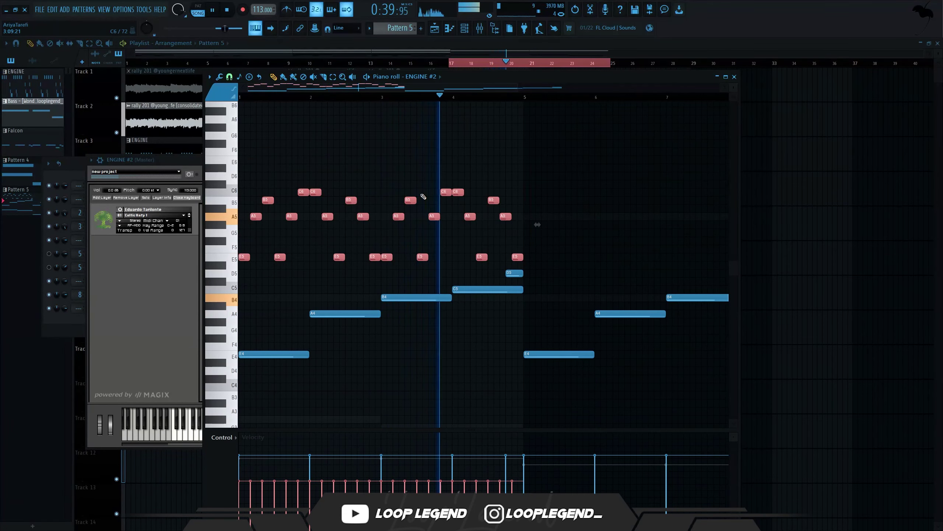
pyautogui.hotkey('alt', 'r')
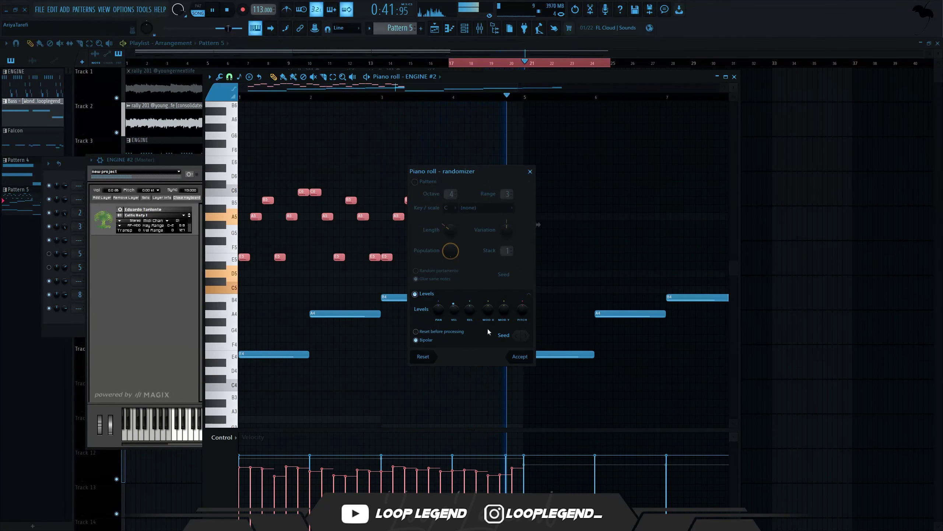
pyautogui.click(520, 356)
pyautogui.hotkey('ctrl', 'b')
pyautogui.scroll(-2, 403, 334)
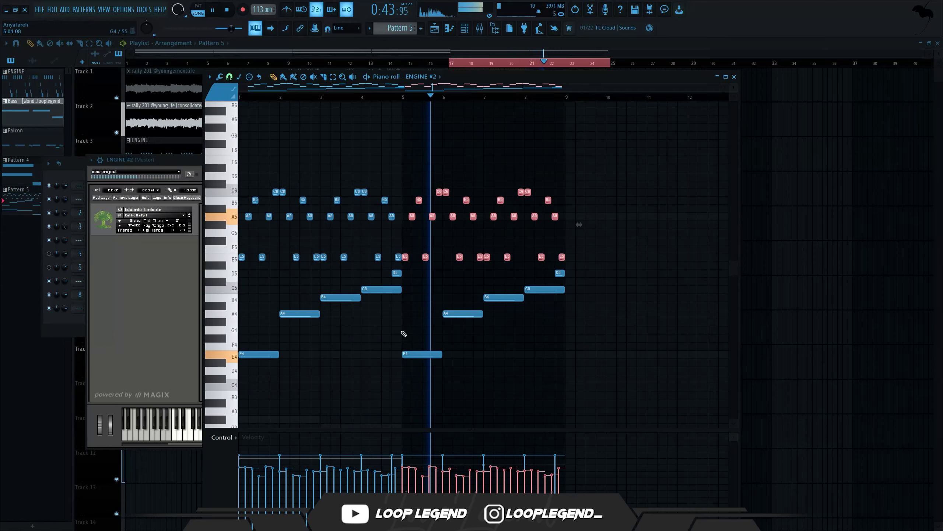
# Step: Layer a copy of the full eight-bar arpeggio five semitones above the original
pyautogui.keyDown('ctrl'); pyautogui.click(299, 381); pyautogui.keyUp('ctrl')
pyautogui.scroll(-2, 327, 379)
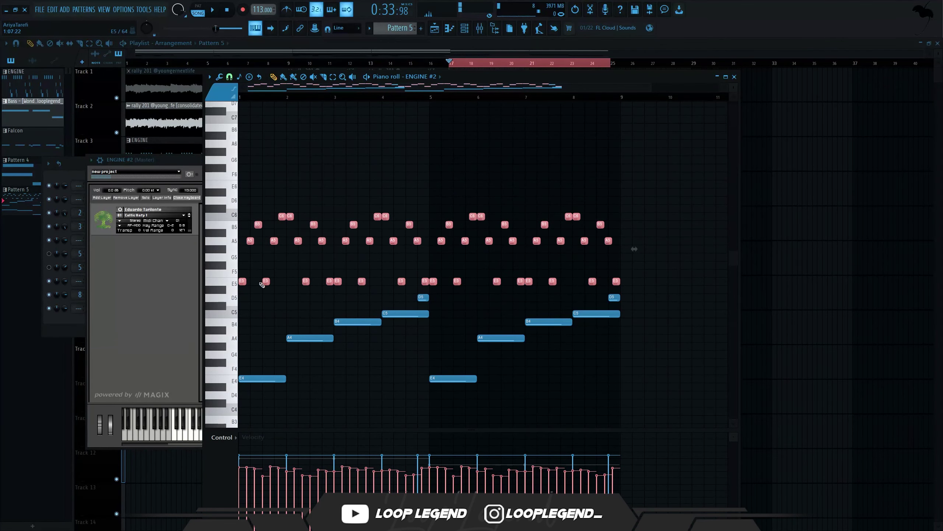
pyautogui.press('Up')
pyautogui.press('Up')
pyautogui.press('Up')
pyautogui.press('Up')
pyautogui.press('Up')
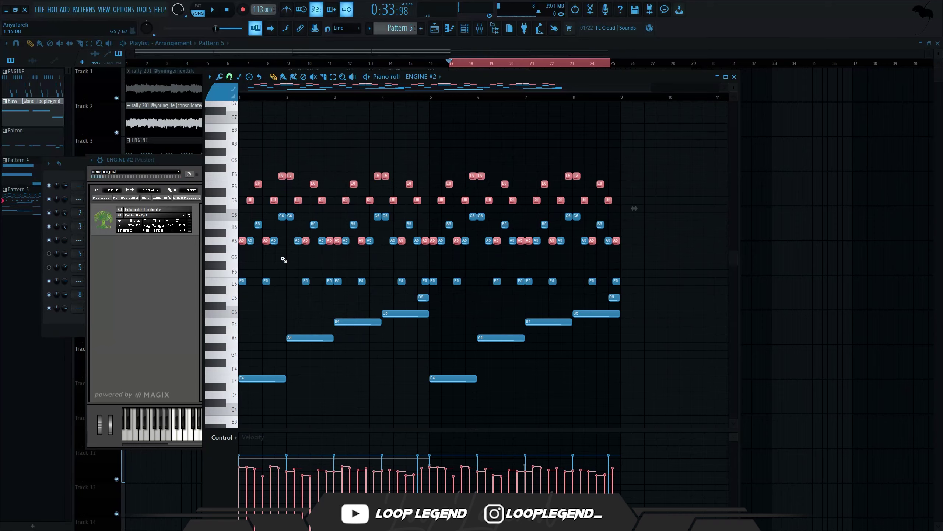
pyautogui.press('Up')
pyautogui.press('Up')
pyautogui.press('space')
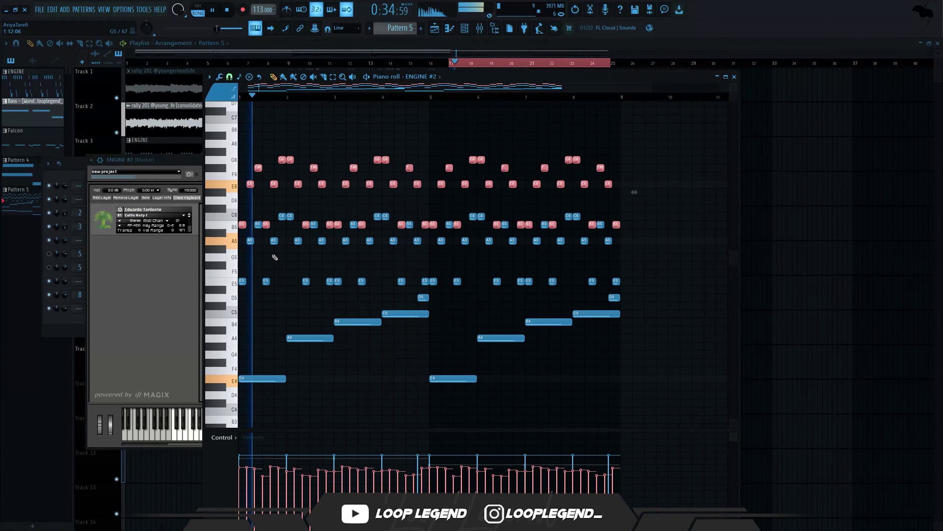
pyautogui.press('Down')
pyautogui.press('Down')
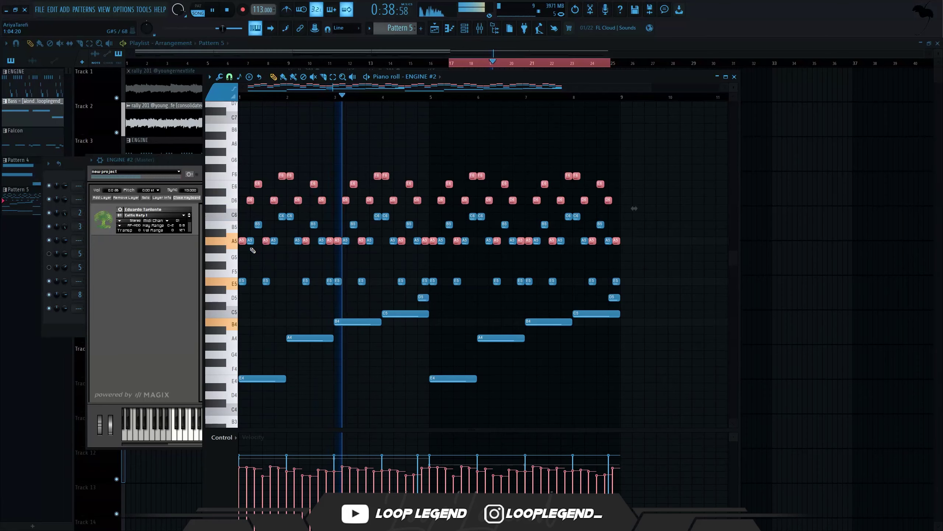
# Step: Raise the copied arpeggio layer one octave and change the piano roll's snap setting
pyautogui.hotkey('ctrl', 'Up')
pyautogui.scroll(1, 358, 269)
pyautogui.scroll(1, 443, 274)
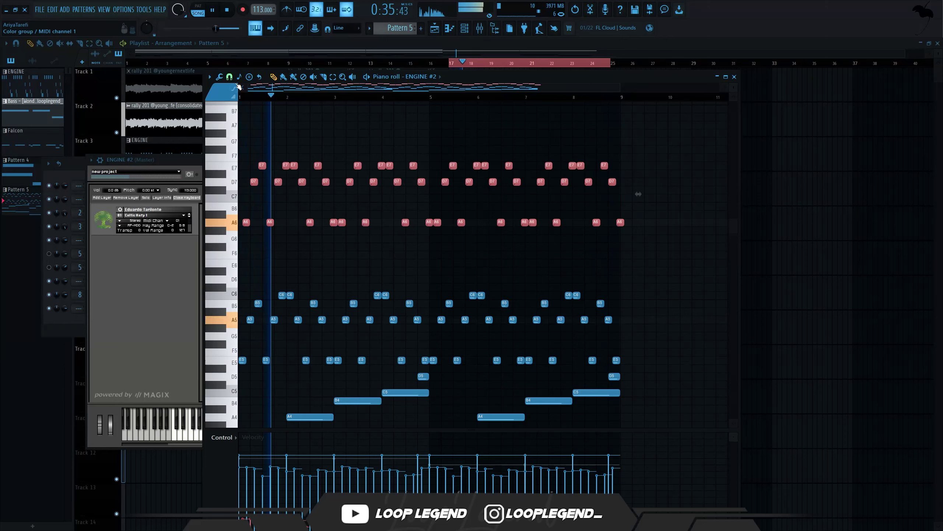
pyautogui.click(229, 77)
pyautogui.click(245, 186)
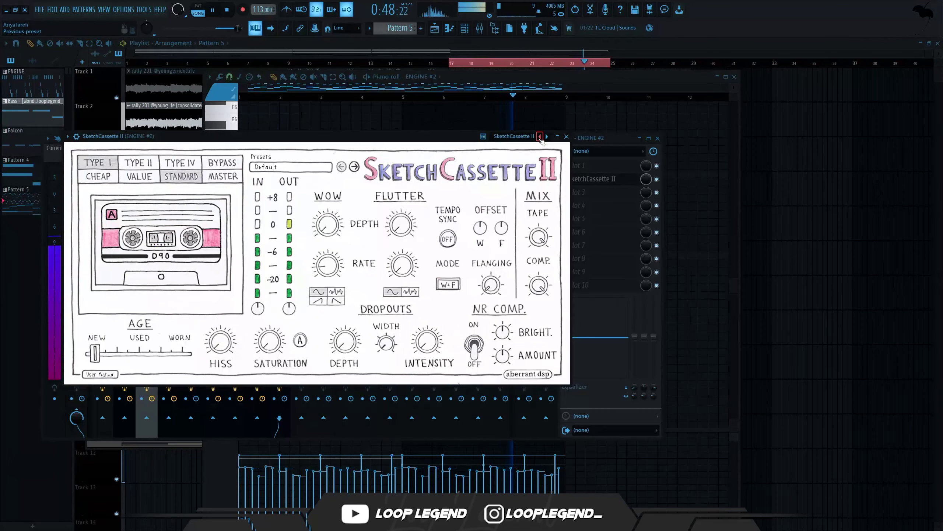
# Step: Load preset 02 in SketchCassette II on the ENGINE #2 mixer track
pyautogui.click(539, 138)
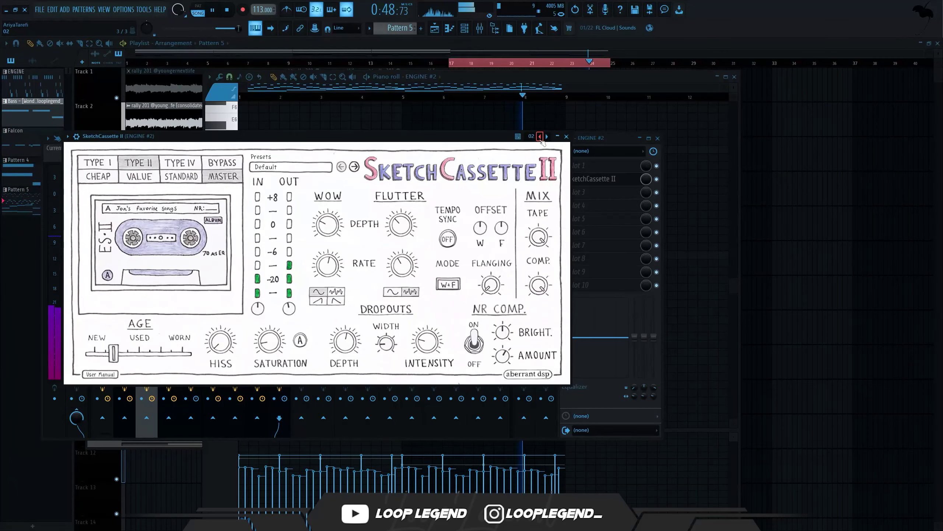
# Step: Insert Fruity parametric EQ 2 on the ENGINE #2 mixer track and shift its lowest and highest bands up in frequency
pyautogui.click(630, 219)
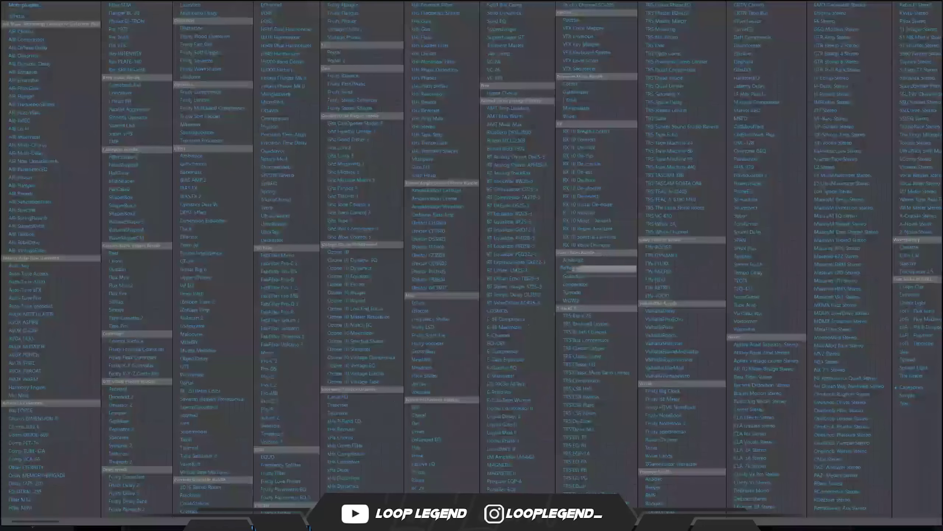
pyautogui.click(304, 495)
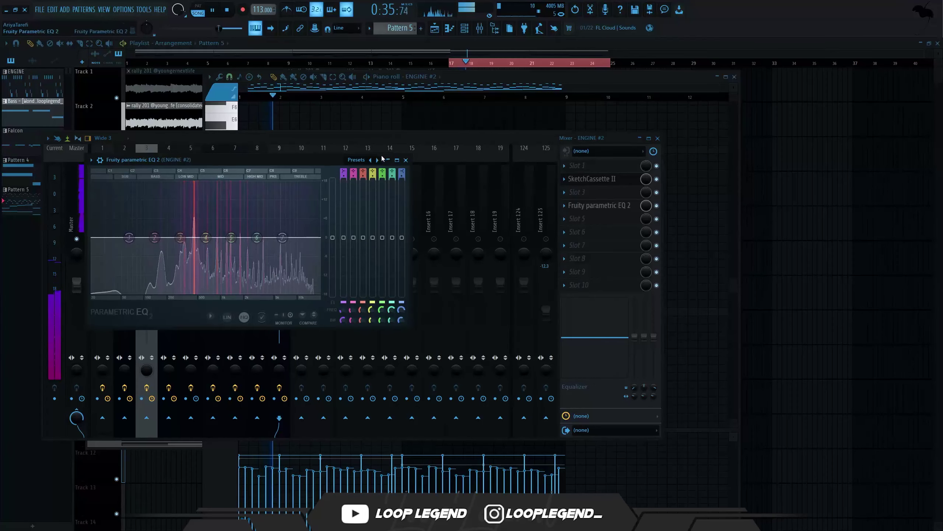
pyautogui.moveTo(299, 237); pyautogui.dragTo(325, 239)
pyautogui.moveTo(129, 237); pyautogui.dragTo(172, 237)
pyautogui.press('F7')
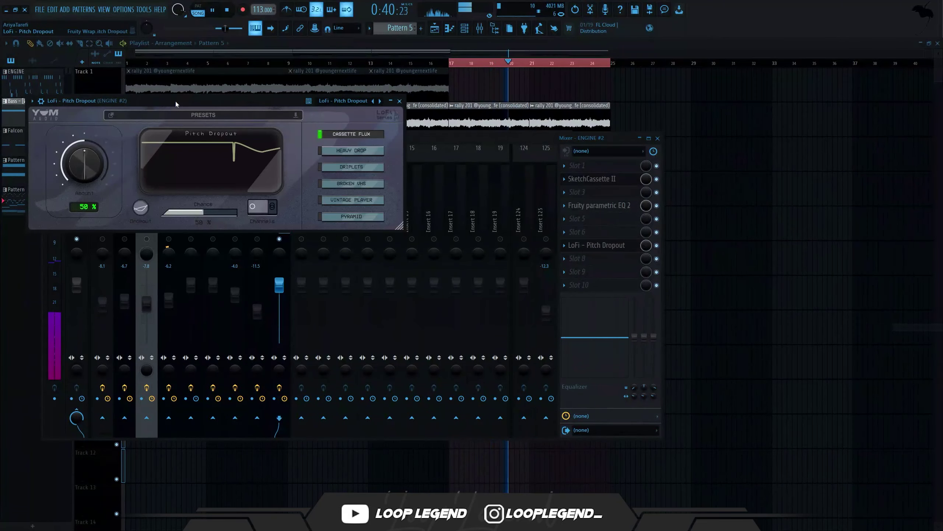
# Step: Move LoFi - Pitch Dropout to slot 4 on the ENGINE #2 track, ahead of Fruity parametric EQ 2
pyautogui.moveTo(176, 101); pyautogui.dragTo(499, 173)
pyautogui.click(285, 243)
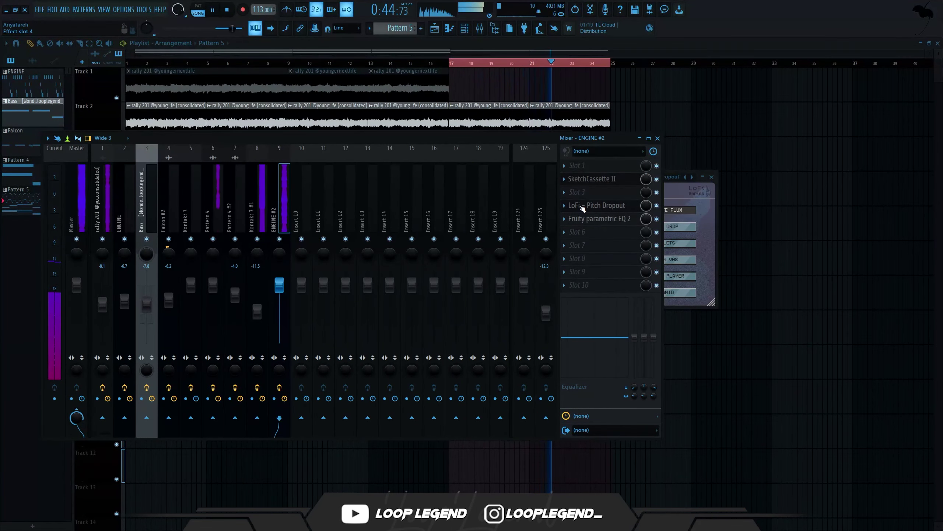
pyautogui.click(594, 207)
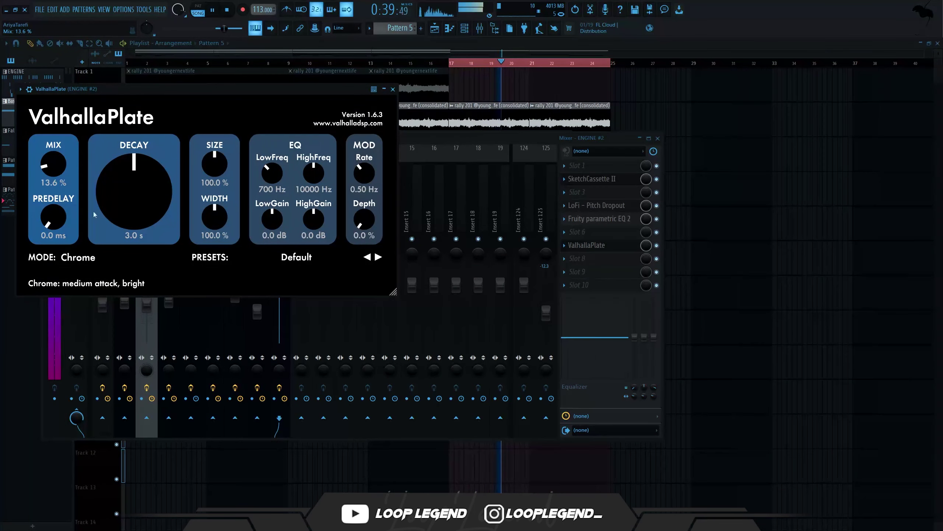
# Step: Adjust the ValhallaPlate decay with a 13.6 % mix on ENGINE #2, and dial in Abbey Road Saturator Stereo ahead of it
pyautogui.moveTo(108, 182); pyautogui.dragTo(106, 186)
pyautogui.click(394, 90)
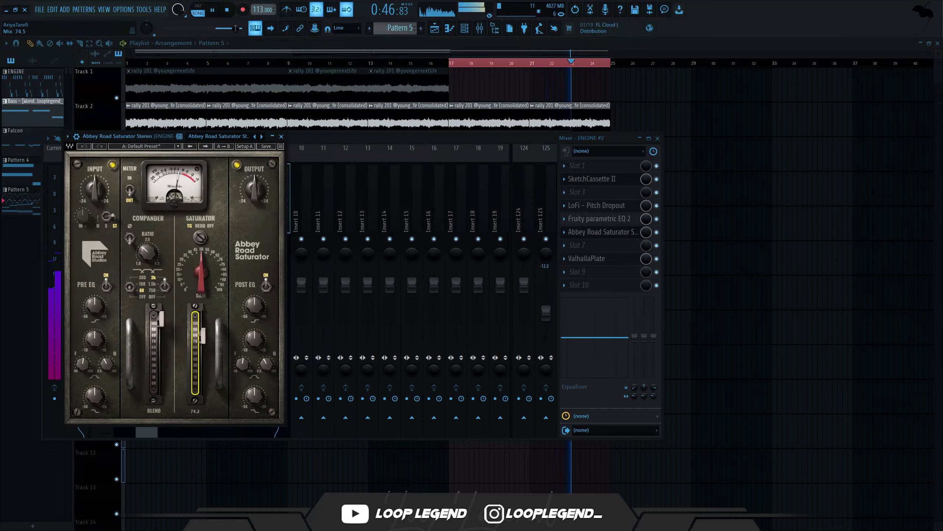
pyautogui.moveTo(211, 264); pyautogui.dragTo(212, 255)
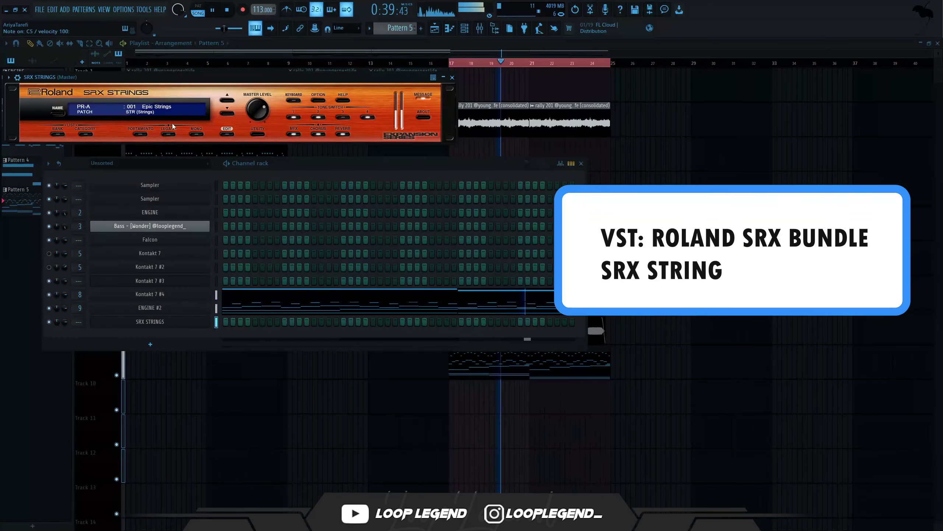
# Step: Choose another patch from the patch list in SRX STRINGS
pyautogui.click(58, 113)
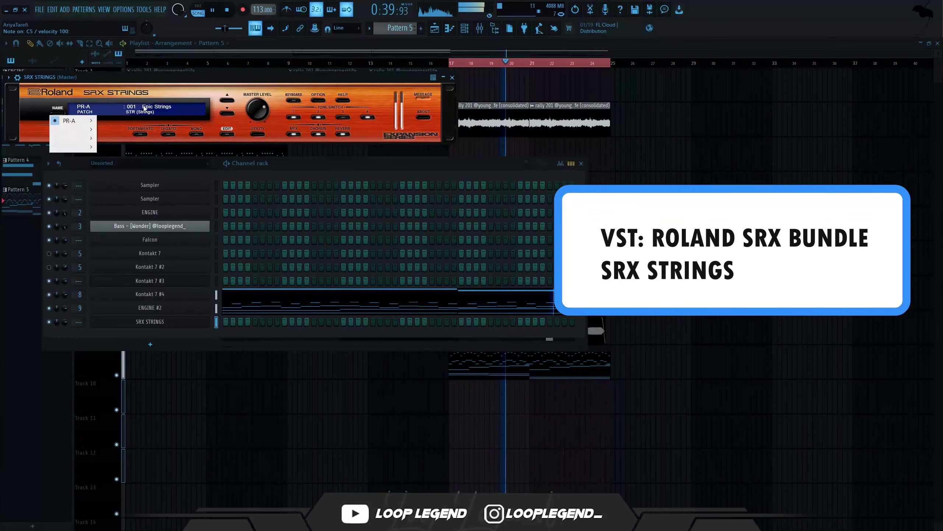
pyautogui.moveTo(71, 122)
pyautogui.click(131, 265)
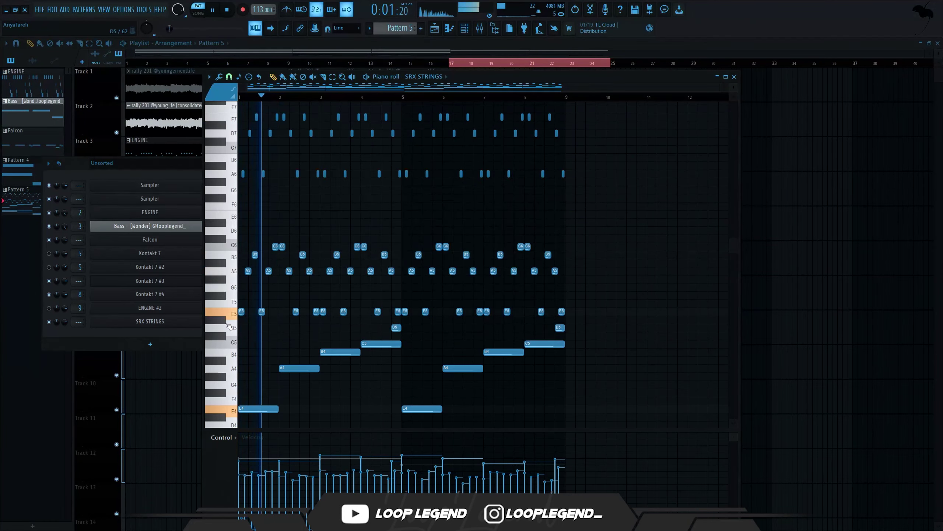
# Step: Delete the highest layer of short notes, around A6 to E7, from the SRX STRINGS pattern
pyautogui.doubleClick(229, 326)
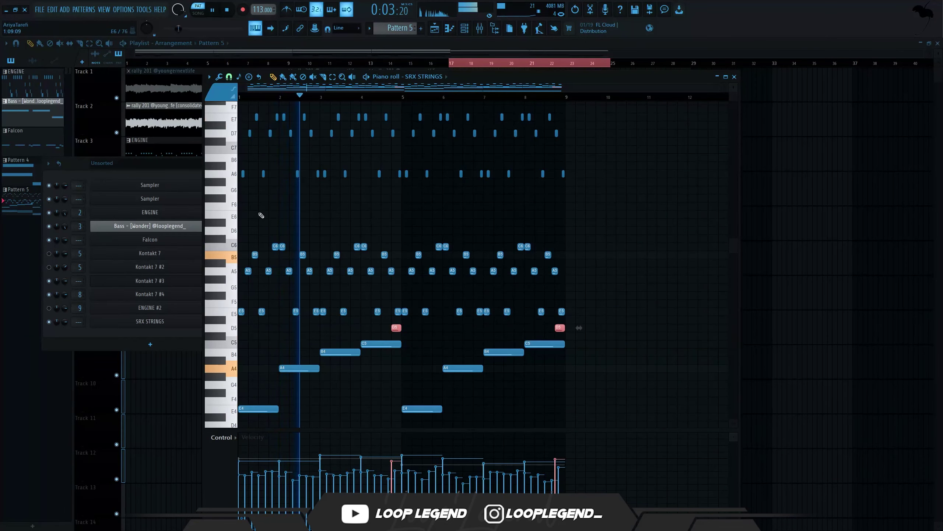
pyautogui.moveTo(231, 212); pyautogui.dragTo(243, 58)
pyautogui.press('Delete')
pyautogui.scroll(-5, 465, 256)
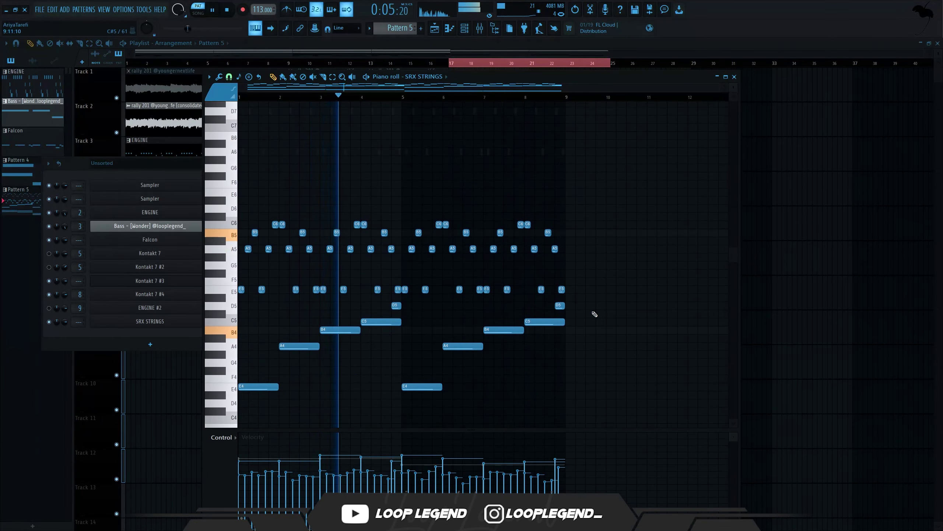
pyautogui.moveTo(592, 317); pyautogui.dragTo(411, 182)
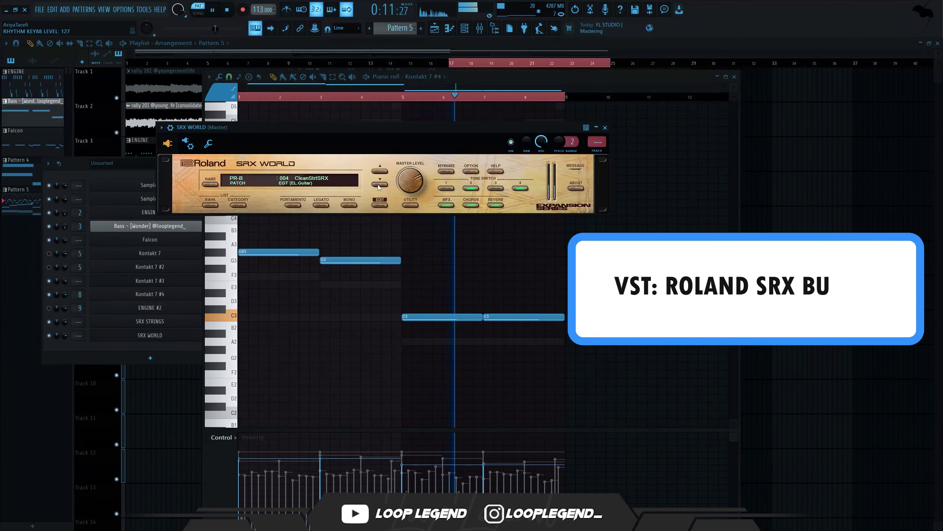
# Step: Advance SRX WORLD two electric guitar patches past 004 CleanStrtSRX and toggle mute/solo on its mixer track with HalfTime inserted
pyautogui.click(380, 184)
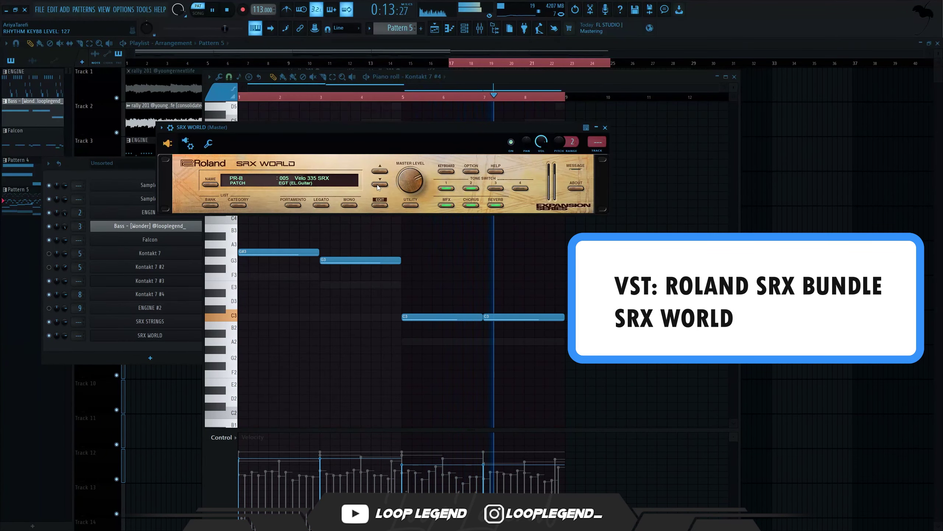
pyautogui.click(378, 184)
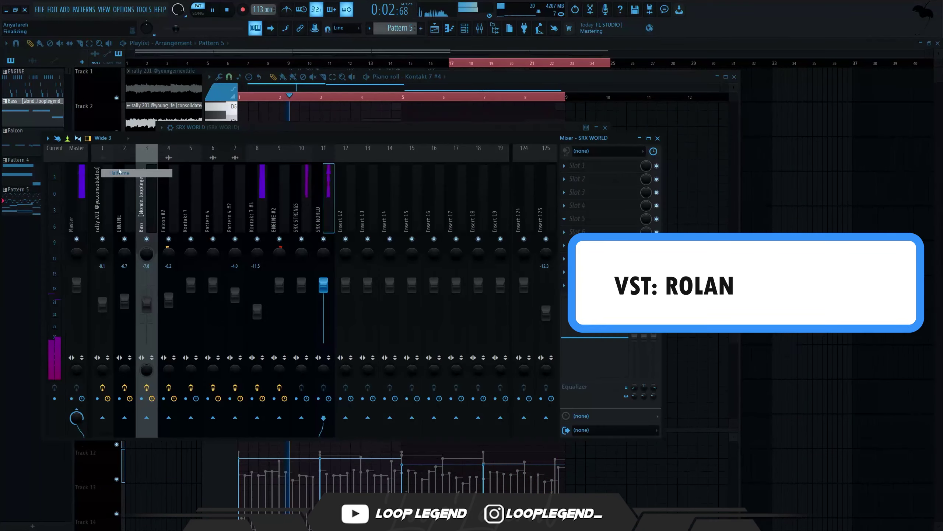
pyautogui.click(322, 242)
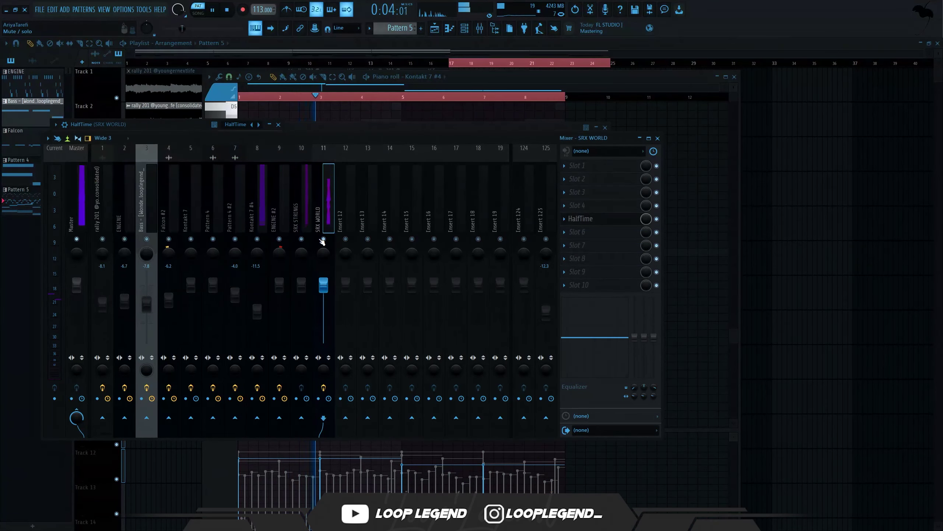
# Step: Insert Fruity parametric EQ 2 on SRX WORLD, shift its outer bands up, and apply SketchCassette II's High School Mixtape preset at 59.7 % tape mix
pyautogui.click(583, 234)
pyautogui.click(282, 497)
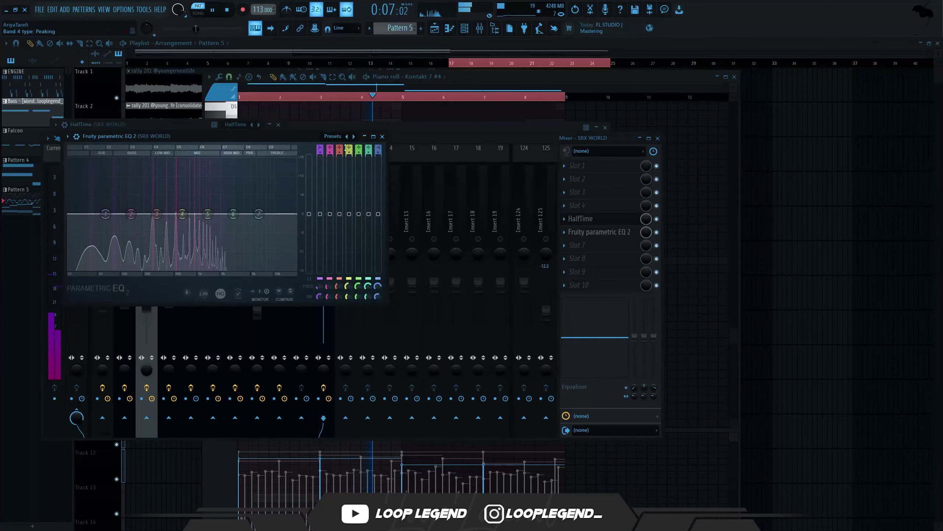
pyautogui.moveTo(272, 217); pyautogui.dragTo(293, 217)
pyautogui.moveTo(106, 216); pyautogui.dragTo(153, 216)
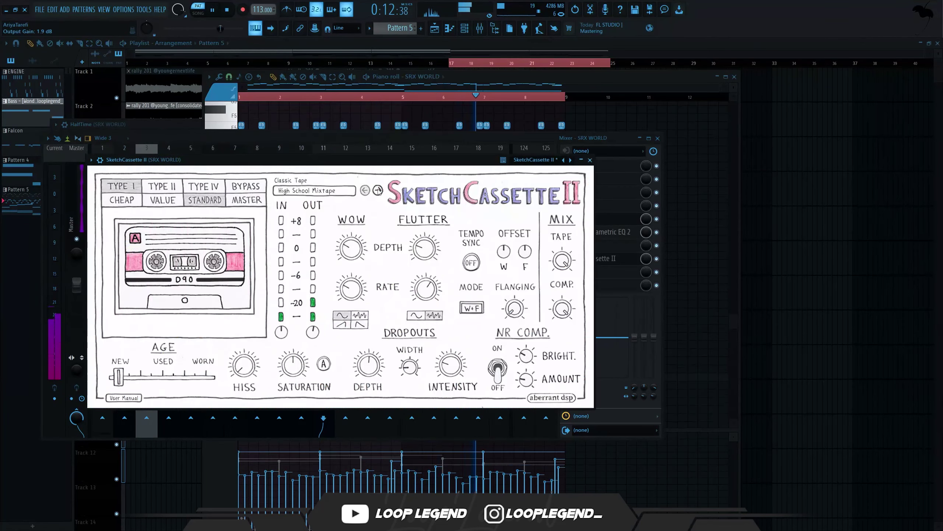
pyautogui.click(365, 191)
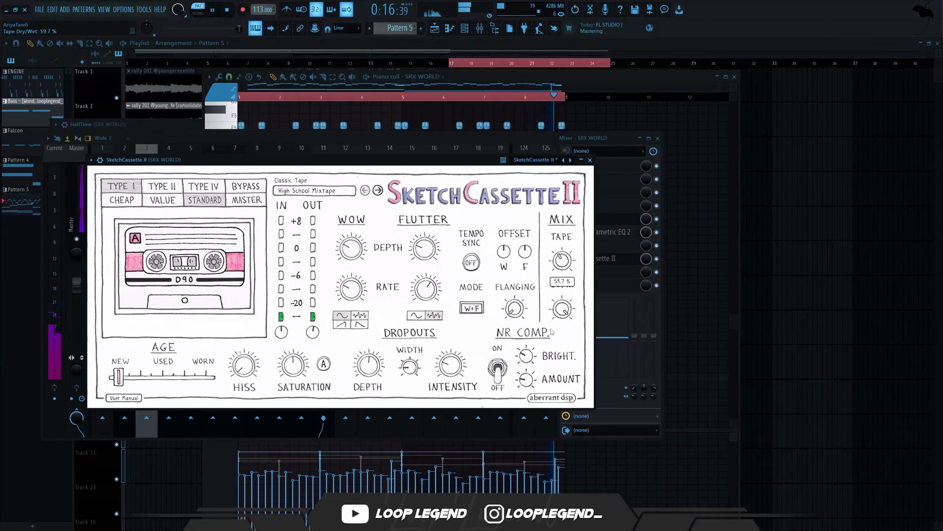
pyautogui.click(590, 160)
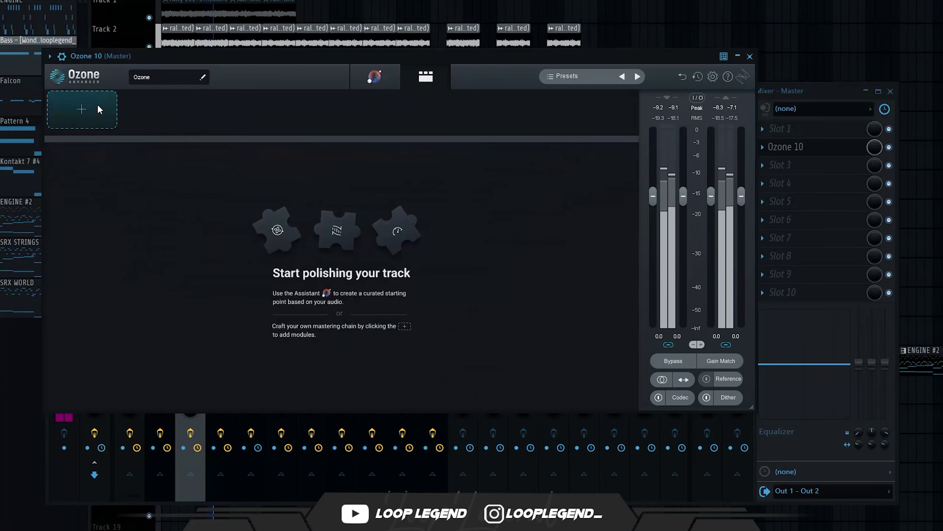
# Step: Add a Dynamics module to Ozone 10 on the Master track and split off a fourth band at about 8 kHz
pyautogui.click(82, 109)
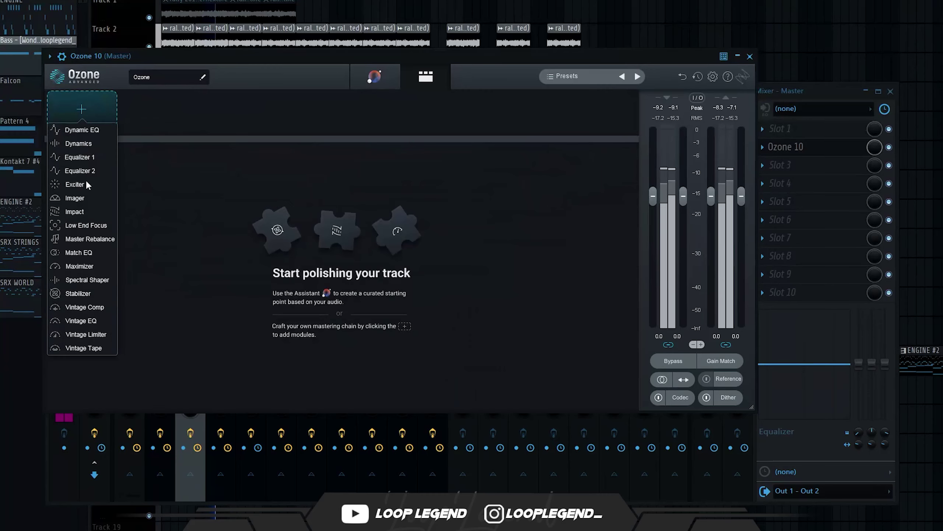
pyautogui.click(79, 144)
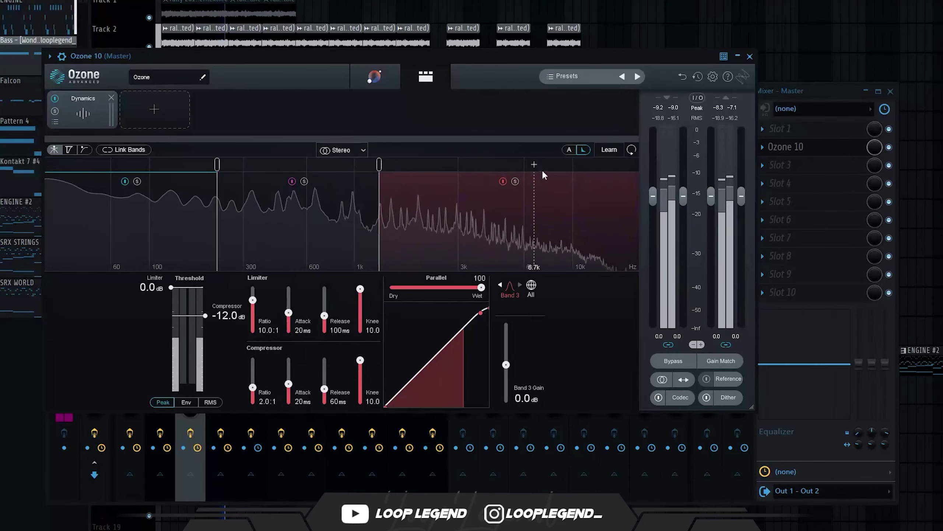
pyautogui.click(555, 173)
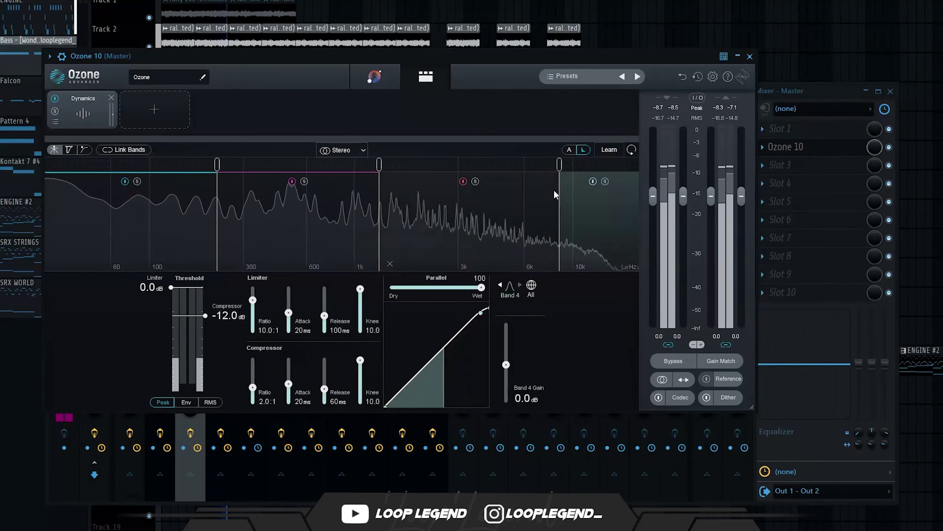
# Step: Solo Dynamics band 1, set its compressor threshold to -18.1 dB, and lower its upper crossover
pyautogui.click(136, 182)
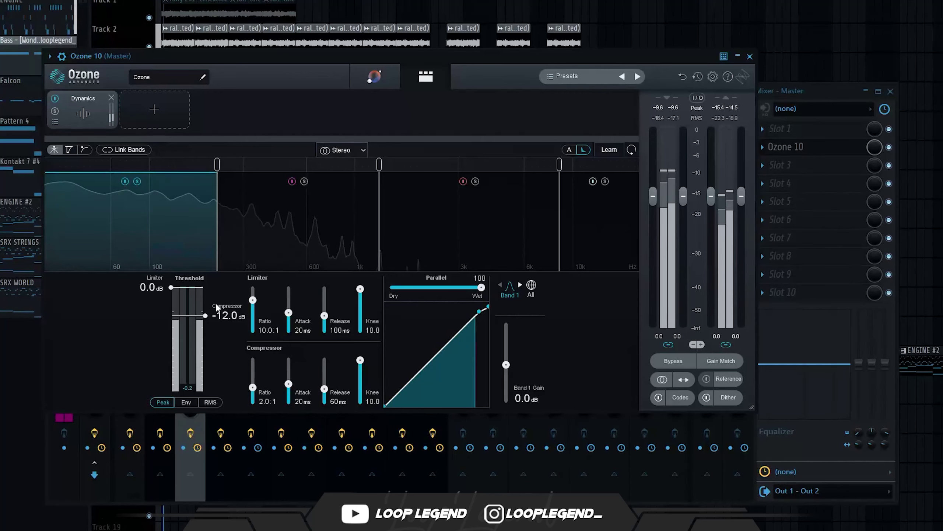
pyautogui.moveTo(217, 306); pyautogui.dragTo(217, 321)
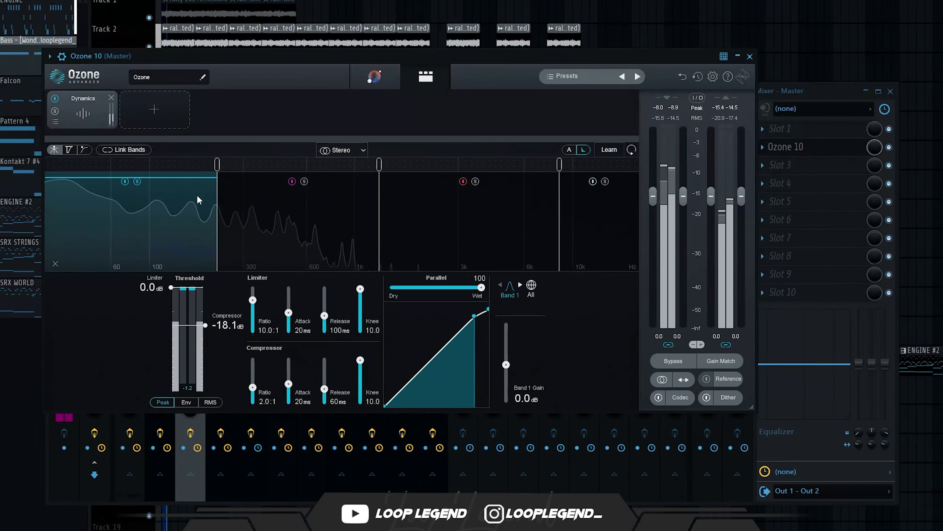
pyautogui.moveTo(217, 164); pyautogui.dragTo(179, 164)
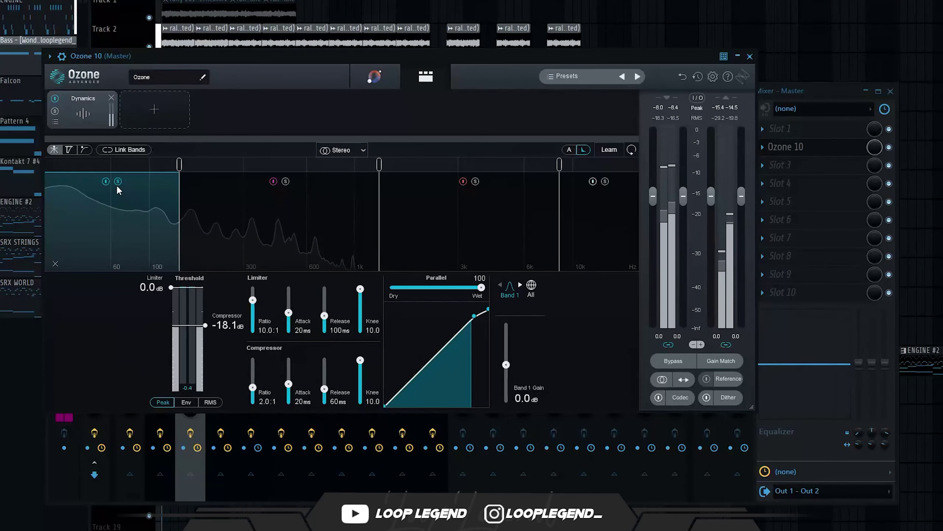
# Step: Solo Dynamics band 2, lower its upper crossover slightly, and set its compressor threshold to -20.0 dB
pyautogui.click(281, 187)
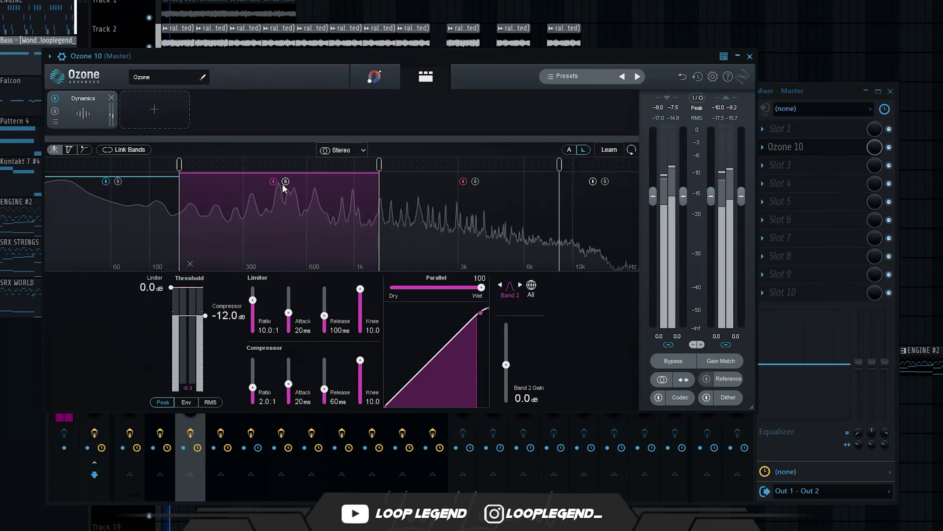
pyautogui.moveTo(379, 165); pyautogui.dragTo(367, 166)
pyautogui.moveTo(225, 315); pyautogui.dragTo(225, 346)
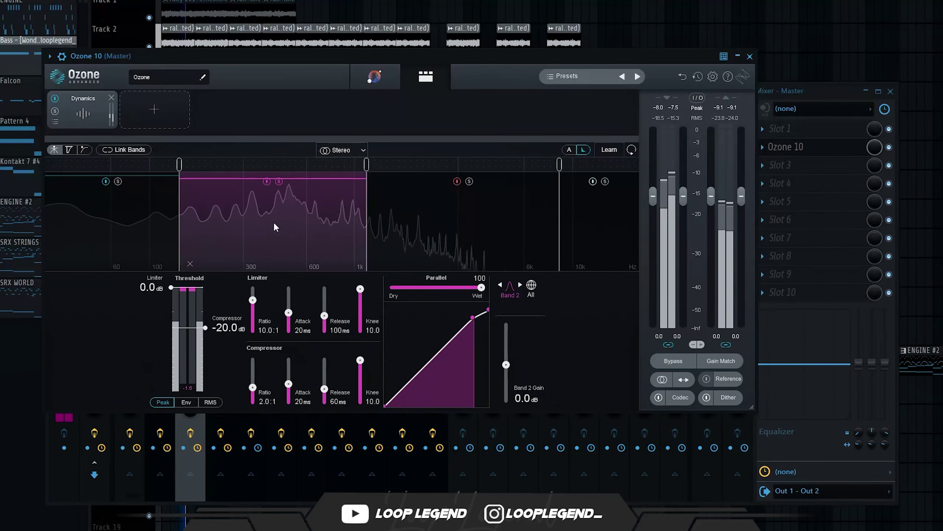
# Step: Set the Dynamics compressor thresholds to -26.3 dB for band 3 and -49.6 dB for band 4, soloing each band
pyautogui.click(466, 185)
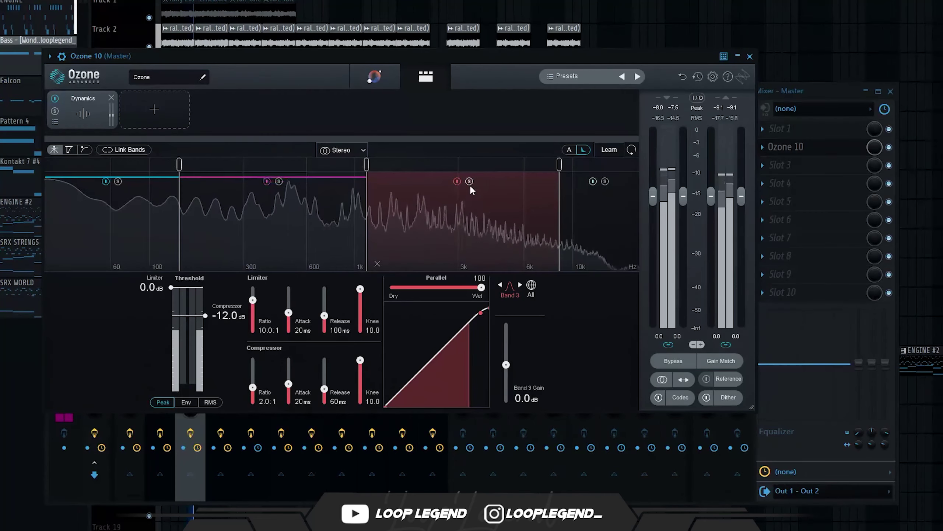
pyautogui.moveTo(227, 316); pyautogui.dragTo(228, 337)
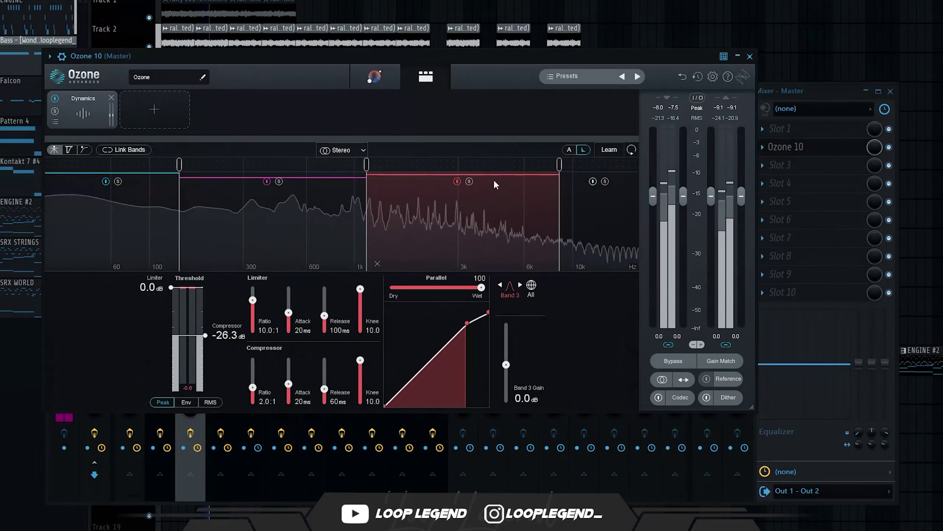
pyautogui.click(608, 182)
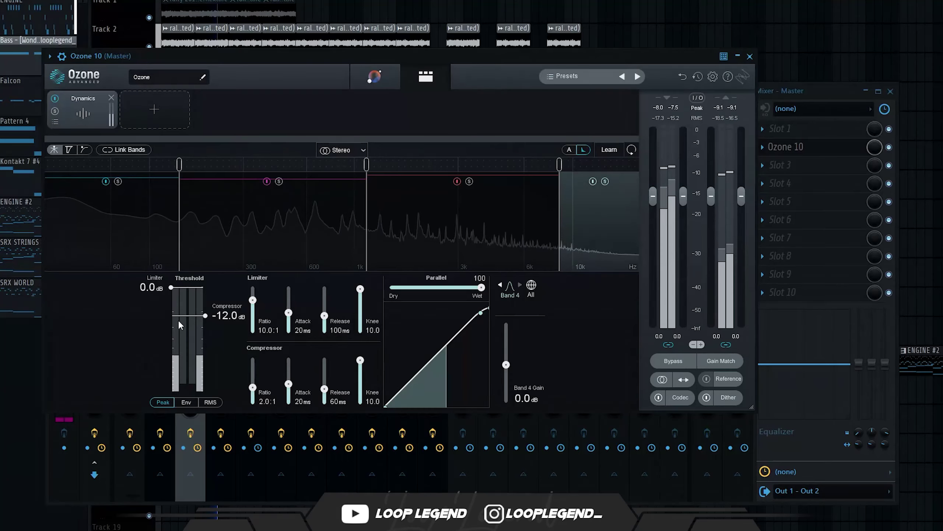
pyautogui.moveTo(218, 320); pyautogui.dragTo(220, 353)
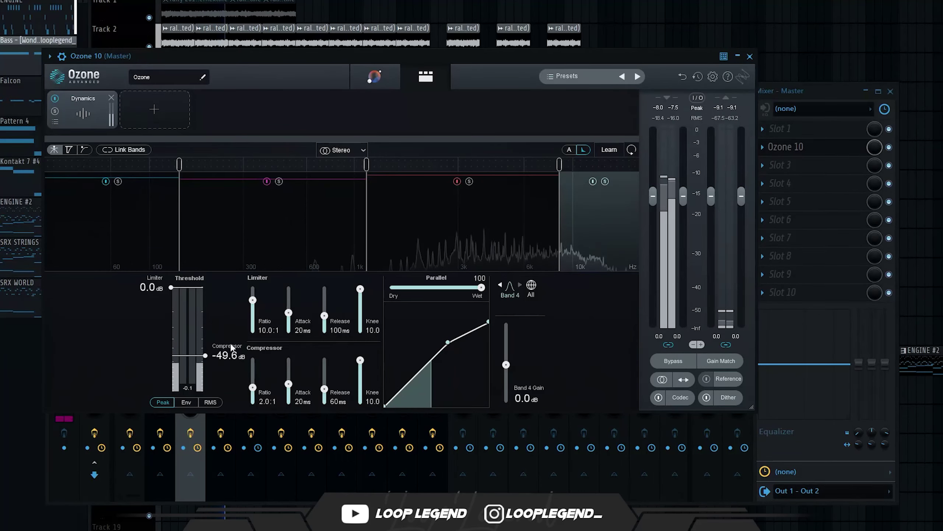
# Step: Add an Imager module to the Ozone chain, lower band 1's upper crossover, and set band 1's stereo width to -58
pyautogui.click(154, 109)
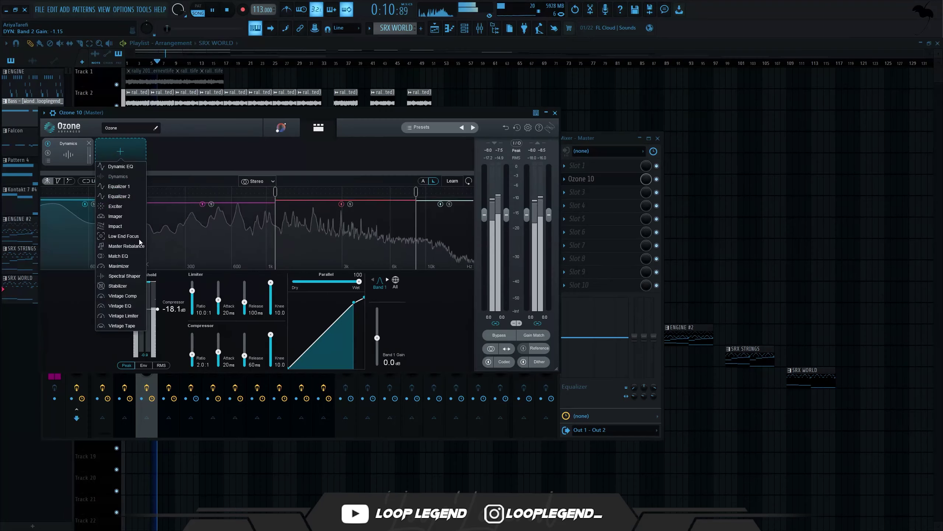
pyautogui.click(115, 217)
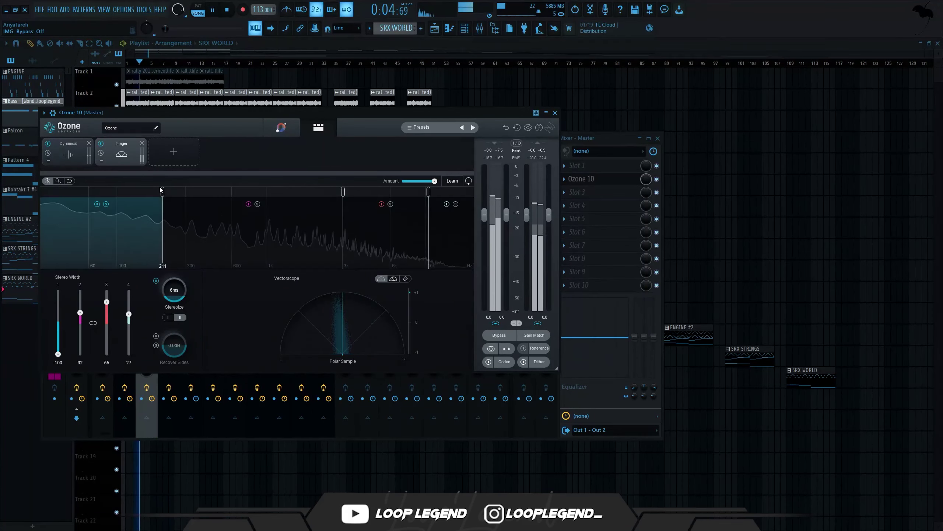
pyautogui.moveTo(162, 225); pyautogui.dragTo(139, 225)
pyautogui.moveTo(61, 340); pyautogui.dragTo(60, 344)
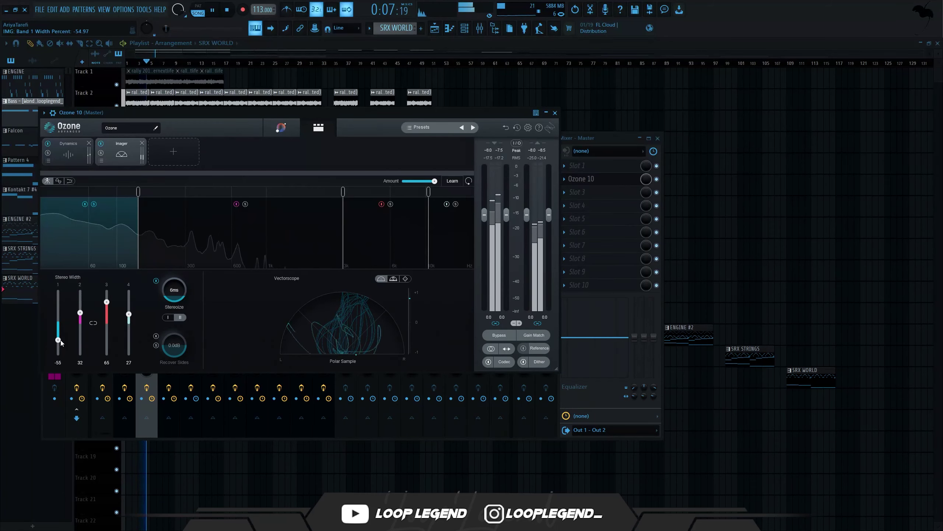
pyautogui.press('space')
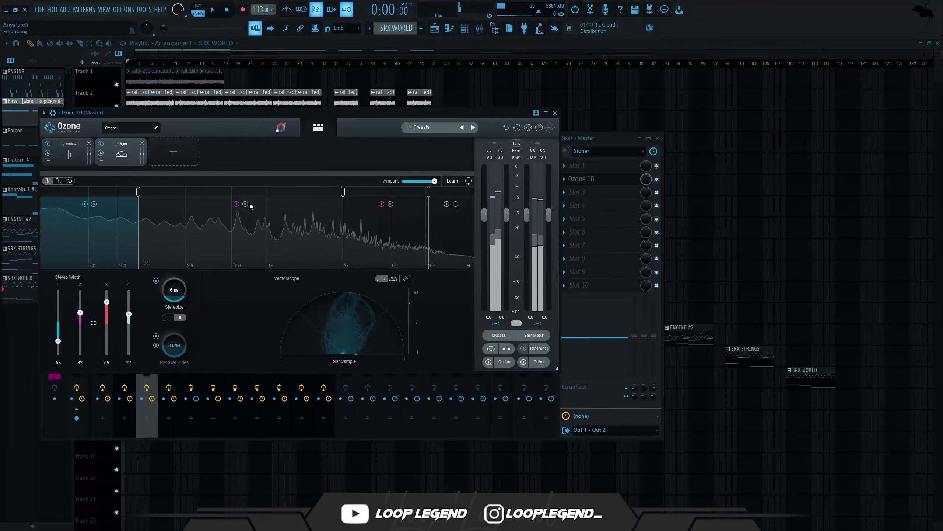
# Step: Solo Imager band 2, lower its upper crossover, set its stereo width to 16, and solo band 3
pyautogui.click(245, 204)
pyautogui.press('space')
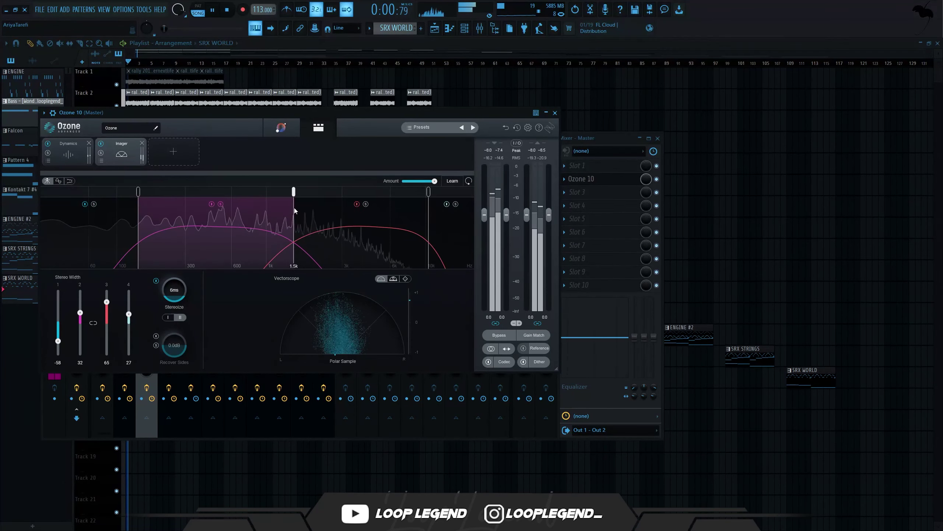
pyautogui.moveTo(80, 353)
pyautogui.mouseDown()
pyautogui.moveTo(70, 245)
pyautogui.moveTo(68, 348)
pyautogui.moveTo(78, 339)
pyautogui.mouseUp()
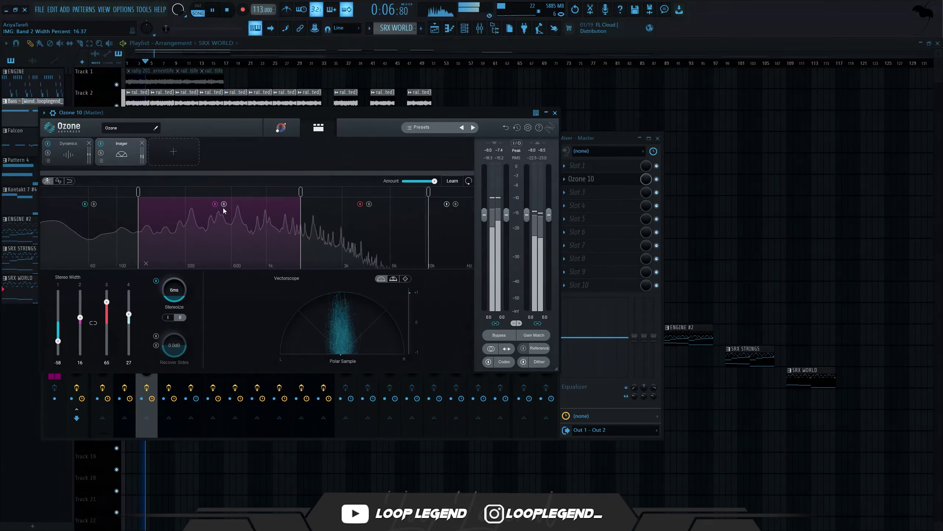
pyautogui.click(369, 204)
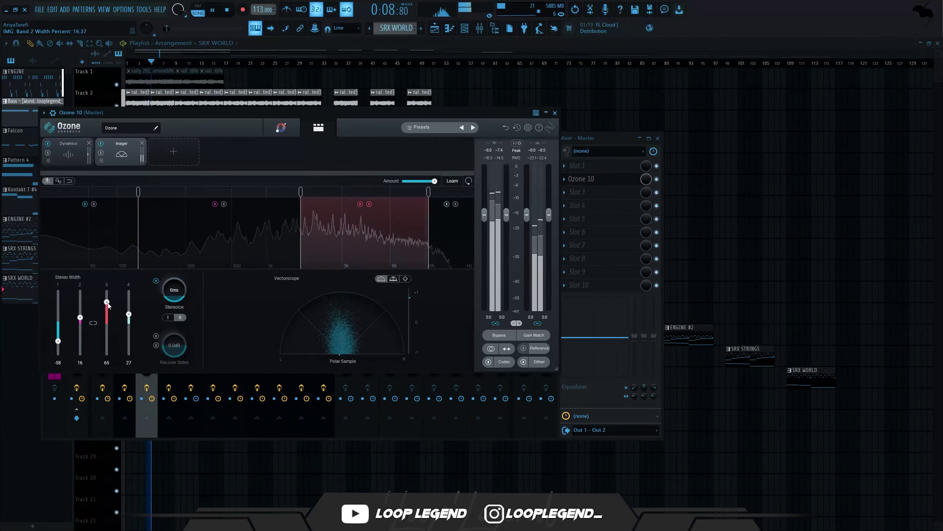
pyautogui.moveTo(104, 415)
pyautogui.mouseDown()
pyautogui.moveTo(117, 214)
pyautogui.moveTo(85, 339)
pyautogui.moveTo(106, 408)
pyautogui.mouseUp()
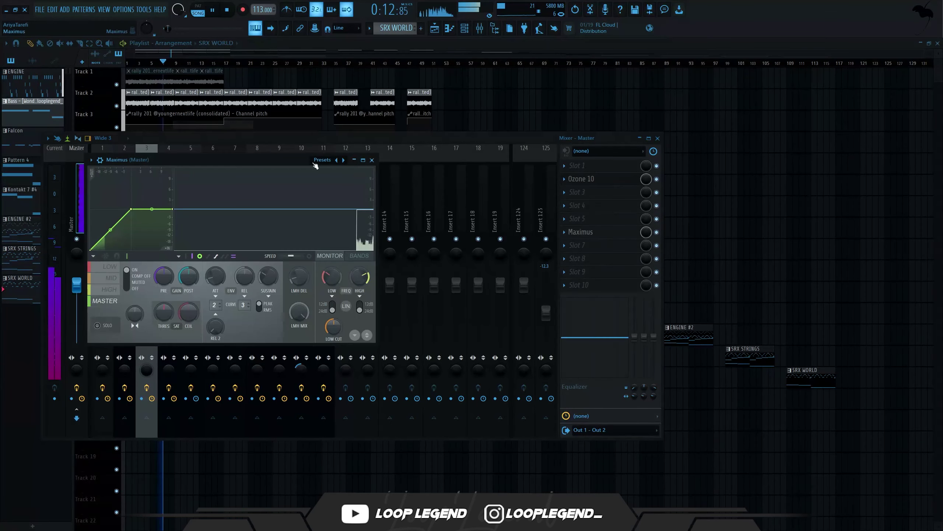
# Step: Load a preset in Maximus on the master channel
pyautogui.click(326, 159)
pyautogui.click(334, 312)
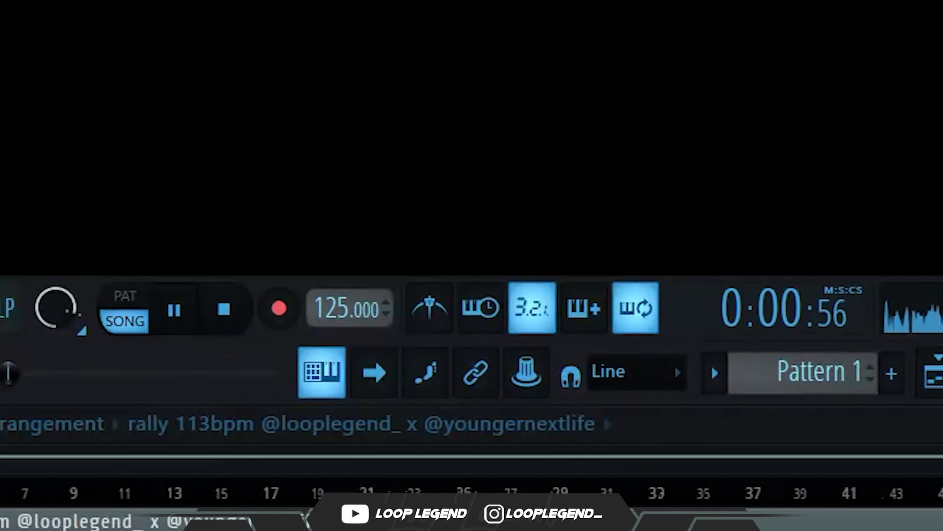
# Step: Set the tempo of the project holding the rally 113bpm loop to 118 BPM
pyautogui.scroll(-9, 256, 13)
pyautogui.scroll(-7, 312, 321)
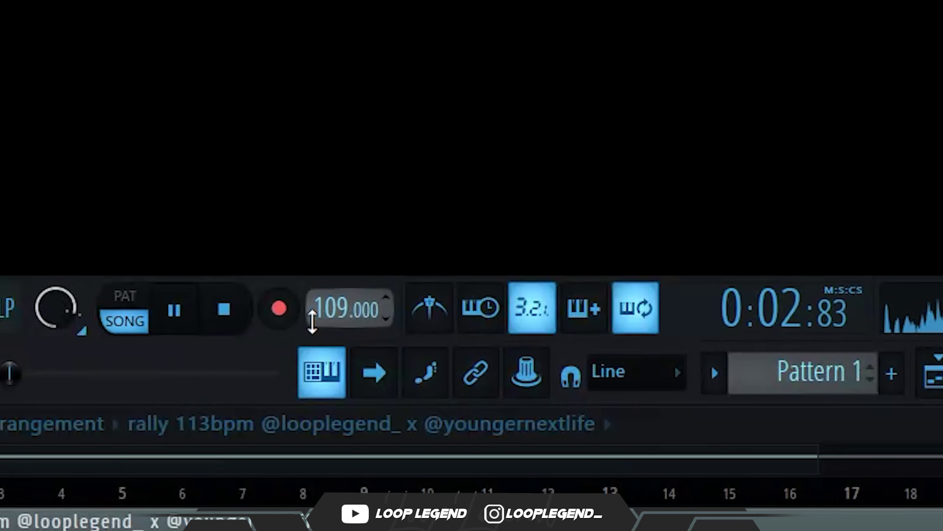
pyautogui.scroll(7, 312, 321)
pyautogui.scroll(-3, 314, 320)
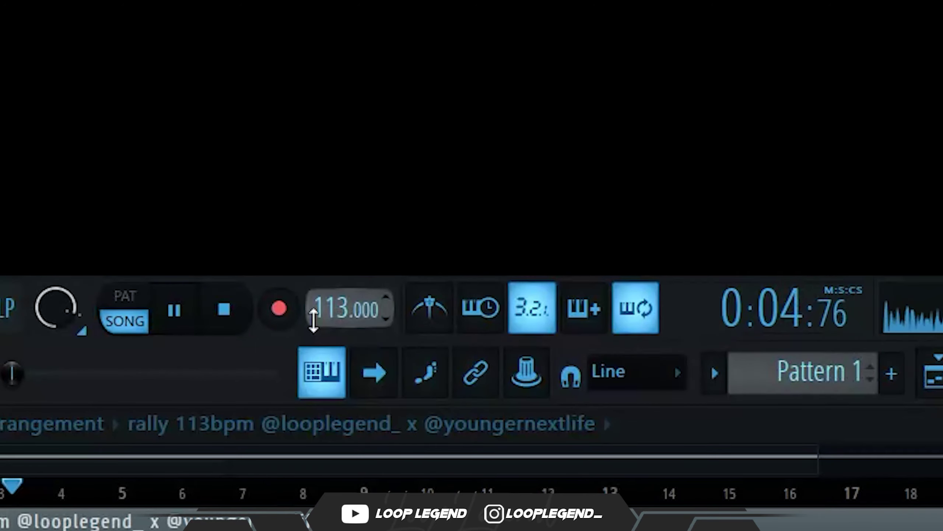
pyautogui.scroll(5, 314, 320)
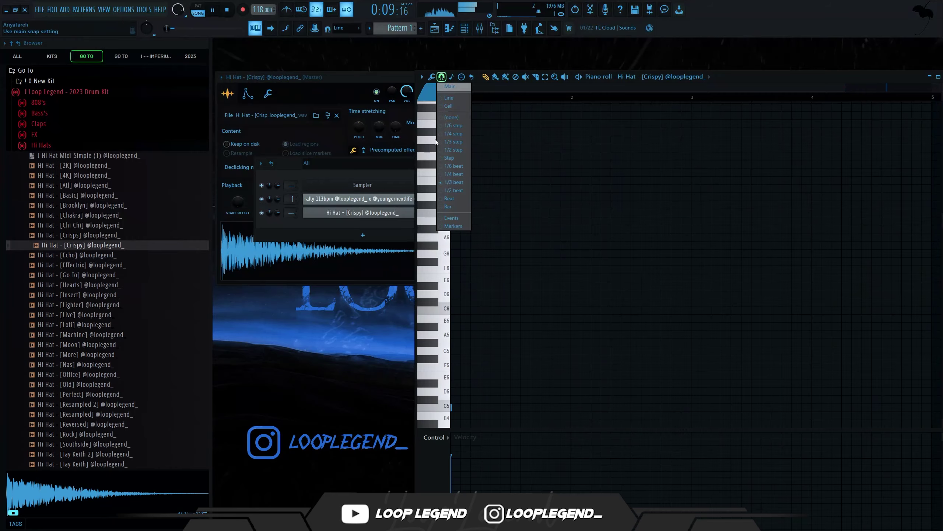
# Step: Set the piano-roll snap to 1/3 beat and fill the first bars with repeated C5 hi-hat notes by duplicating them
pyautogui.click(453, 182)
pyautogui.hotkey('ctrl', 'b')
pyautogui.moveTo(636, 234); pyautogui.dragTo(556, 258)
pyautogui.hotkey('ctrl', 'b')
pyautogui.moveTo(748, 170); pyautogui.dragTo(709, 192)
pyautogui.hotkey('ctrl', 'b')
pyautogui.hotkey('ctrl', 'b')
pyautogui.hotkey('ctrl', 'b')
pyautogui.hotkey('ctrl', 'b')
# Step: Duplicate the hi-hat notes past bar 9 and delete those from bar 9 onward to leave an eight-bar pattern
pyautogui.keyDown('ctrl'); pyautogui.click(556, 293); pyautogui.keyUp('ctrl')
pyautogui.scroll(-4, 558, 295)
pyautogui.hotkey('ctrl', 'b')
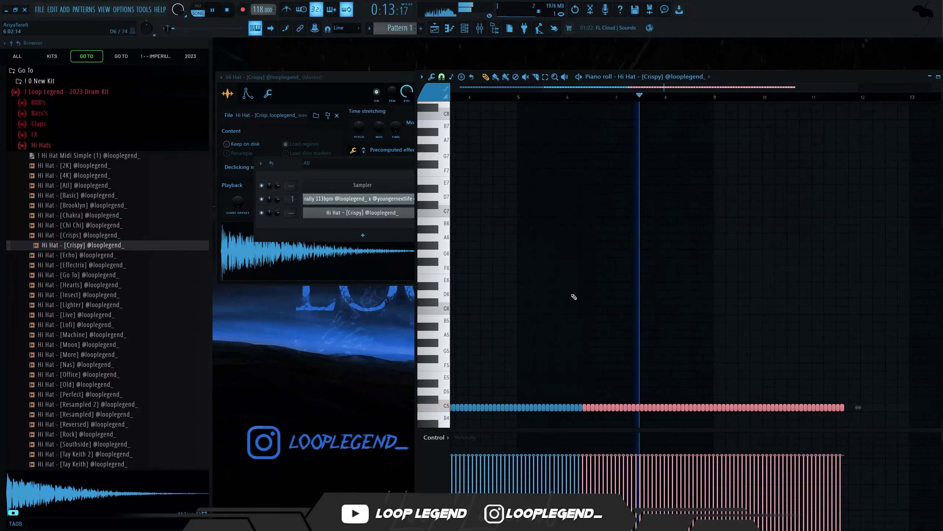
pyautogui.moveTo(894, 363); pyautogui.dragTo(719, 435)
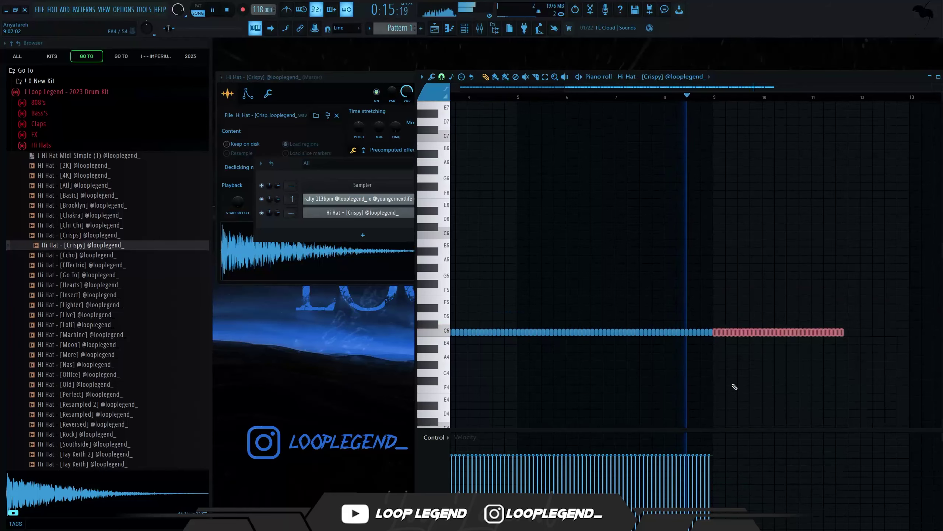
pyautogui.press('Delete')
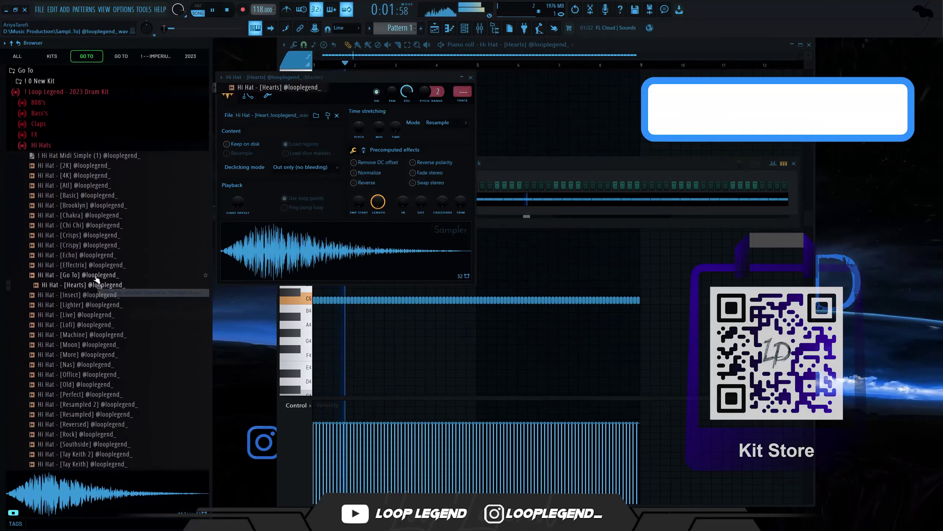
# Step: Replace the hi-hat channel's sample with Hi Hat - [Go To] and restart playback
pyautogui.rightClick(95, 274)
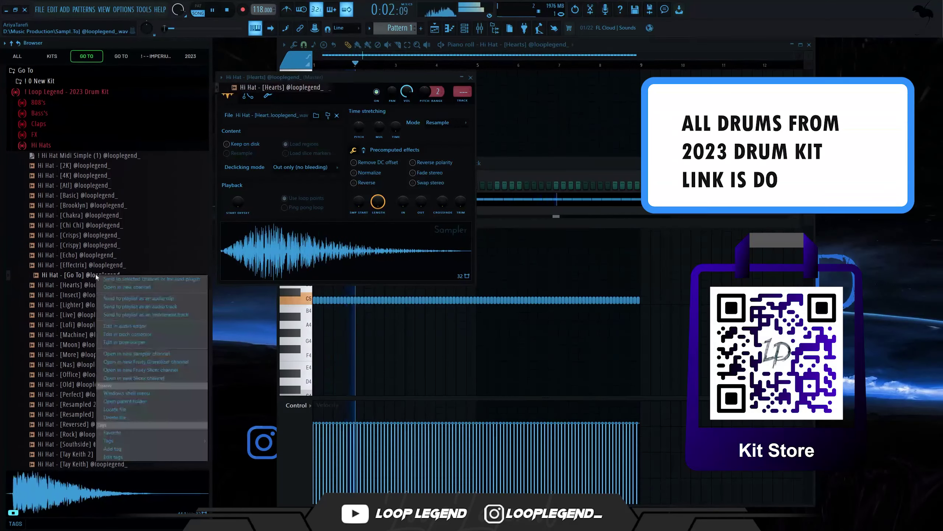
pyautogui.click(100, 278)
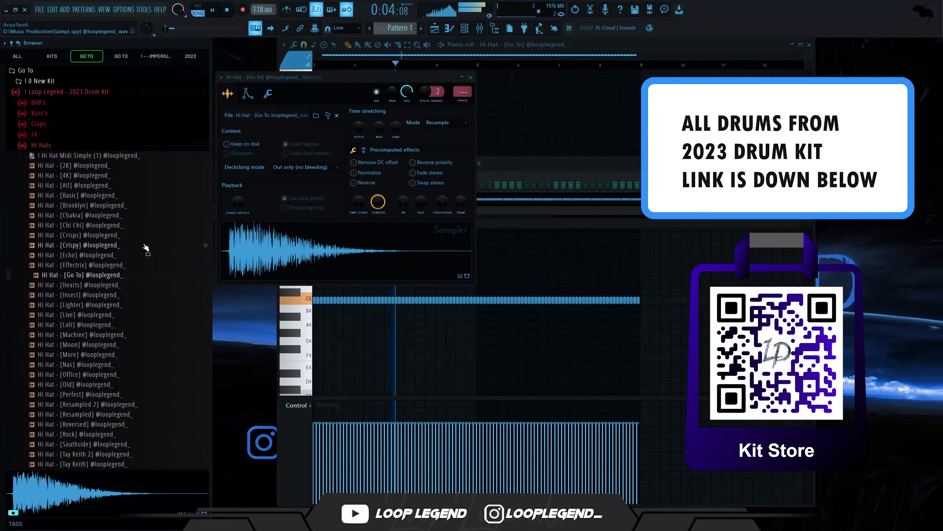
pyautogui.press('space')
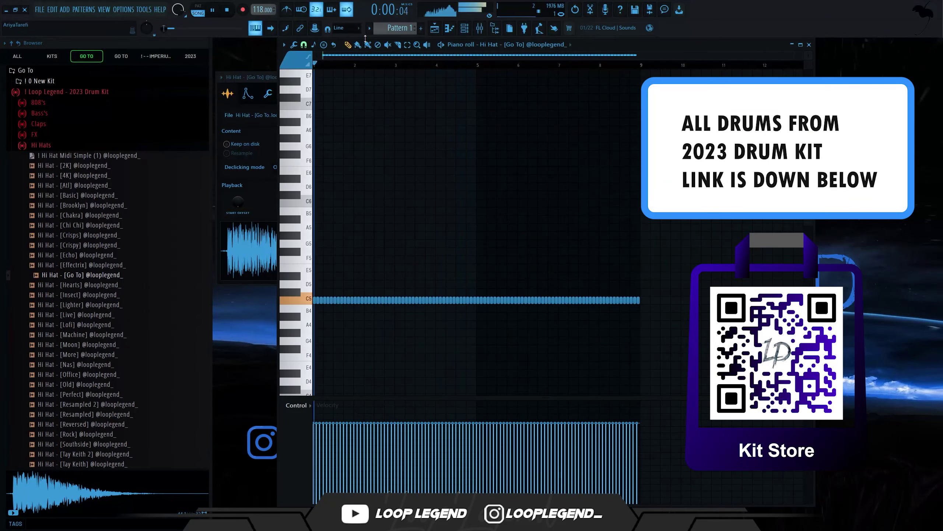
# Step: Set the piano-roll snap to 1/3 step and split a C5 hi-hat note in bar 4 into a four-note roll
pyautogui.click(358, 45)
pyautogui.click(306, 48)
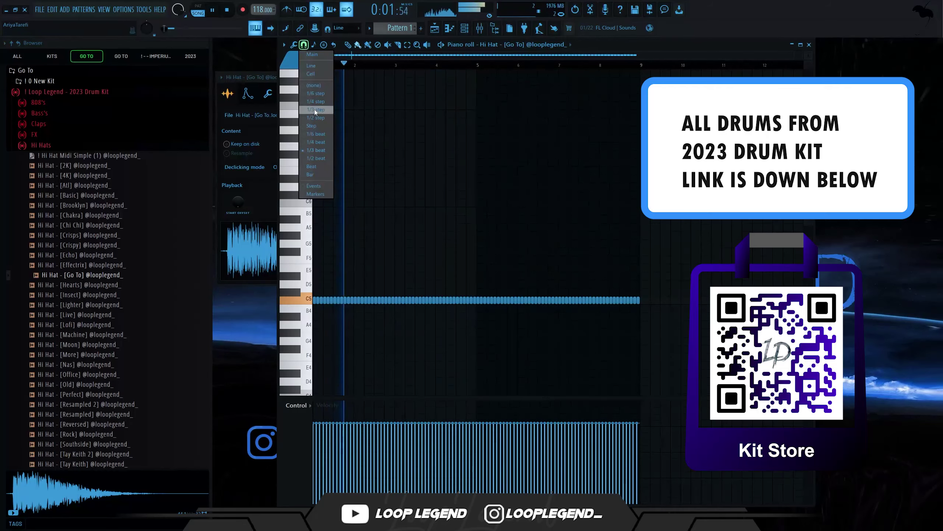
pyautogui.click(316, 110)
pyautogui.scroll(3, 419, 297)
pyautogui.scroll(2, 484, 314)
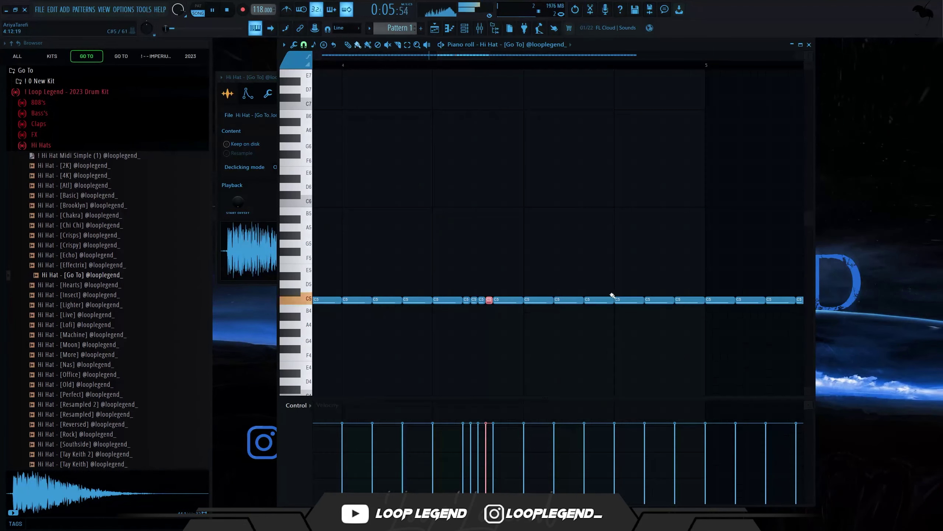
pyautogui.moveTo(612, 295); pyautogui.dragTo(651, 316)
pyautogui.hotkey('shift', 'd')
pyautogui.hotkey('ctrl', 'b')
pyautogui.hotkey('ctrl', 'z')
pyautogui.hotkey('ctrl', 'z')
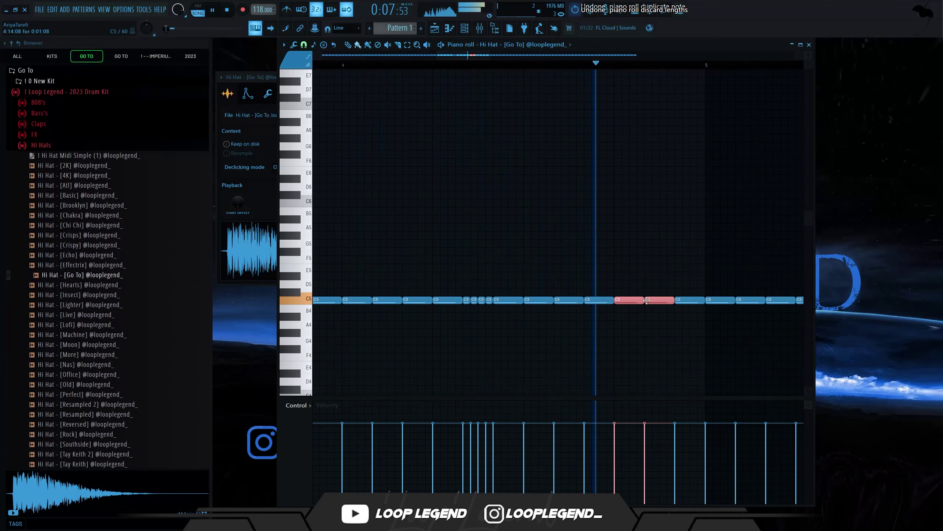
# Step: Make a second four-note hi-hat roll late in bar 4, lowering it and the following note to F#4 and the bar's last note to A#4
pyautogui.hotkey('shift', 'd')
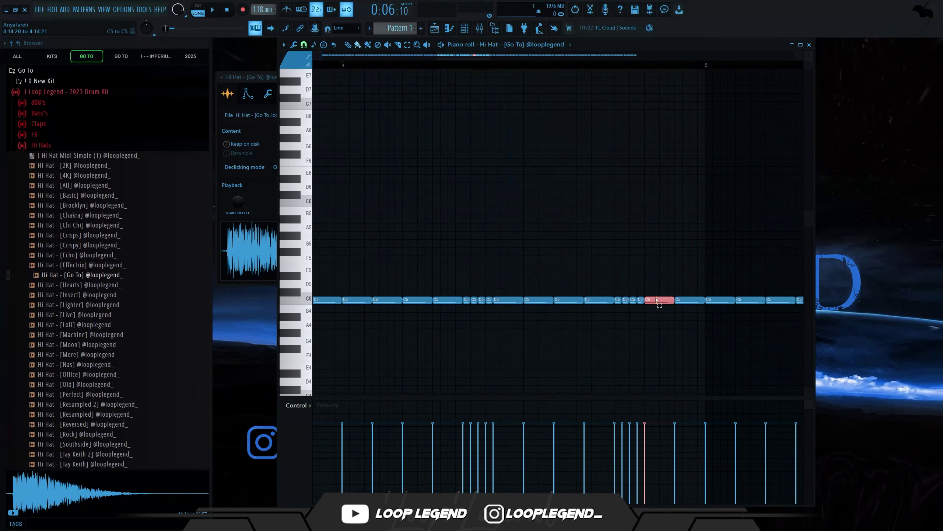
pyautogui.moveTo(615, 312); pyautogui.dragTo(615, 312)
pyautogui.hotkey('shift', 'Down')
pyautogui.hotkey('shift', 'Down')
pyautogui.hotkey('shift', 'Down')
pyautogui.hotkey('shift', 'Down')
pyautogui.hotkey('shift', 'Down')
pyautogui.hotkey('shift', 'Down')
pyautogui.keyDown('ctrl'); pyautogui.click(694, 300); pyautogui.keyUp('ctrl')
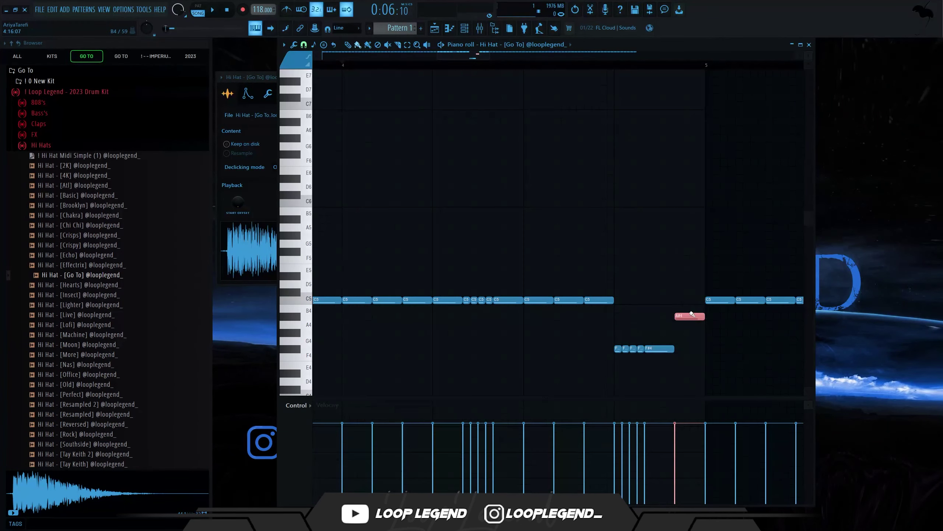
pyautogui.press('space')
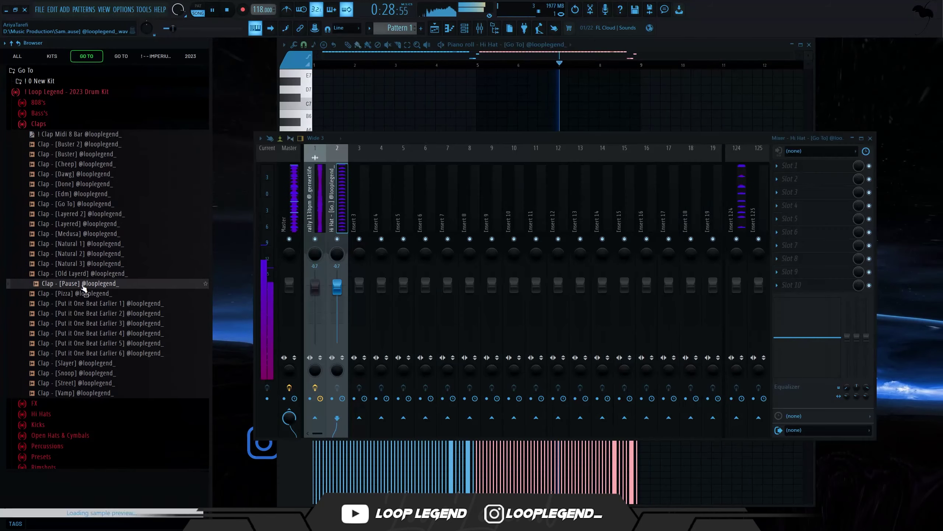
# Step: Audition the clap samples and open Clap - [Put it One Beat Earlier 3] in a new channel
pyautogui.click(89, 313)
pyautogui.click(106, 343)
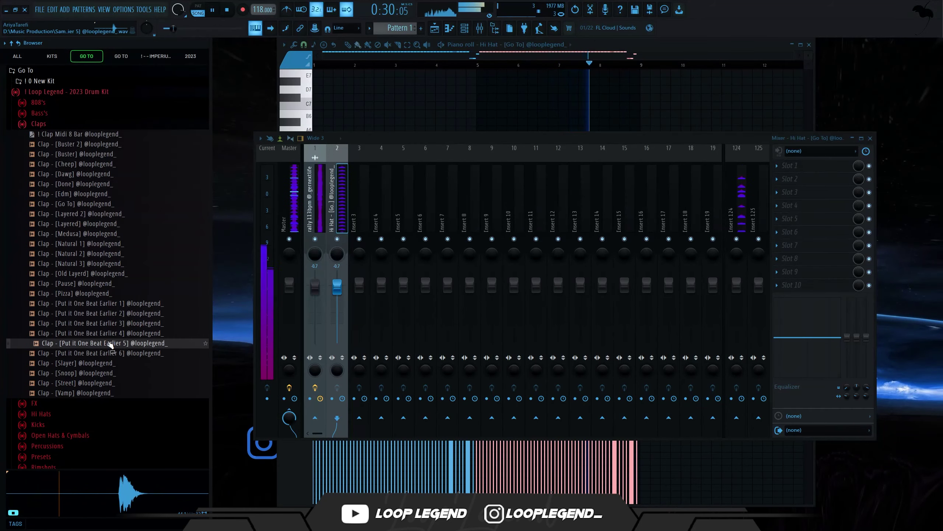
pyautogui.click(137, 324)
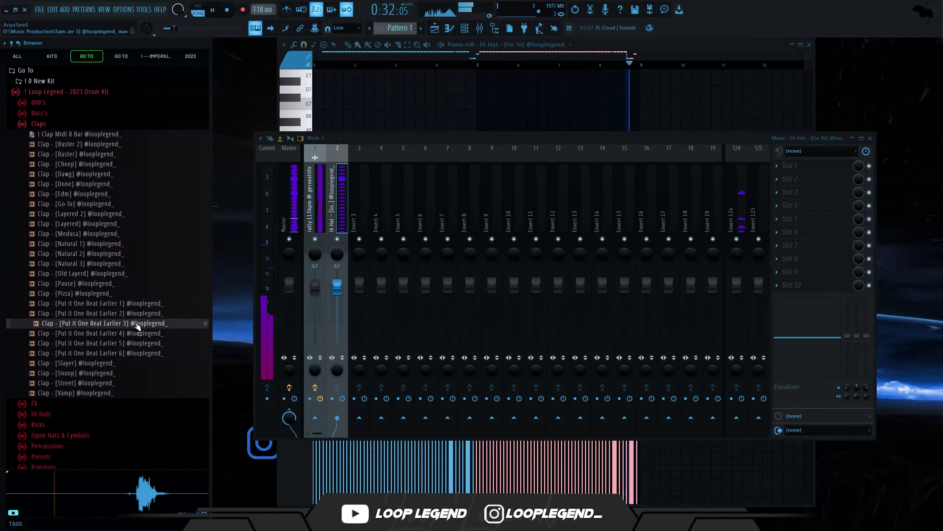
pyautogui.rightClick(138, 322)
pyautogui.click(140, 333)
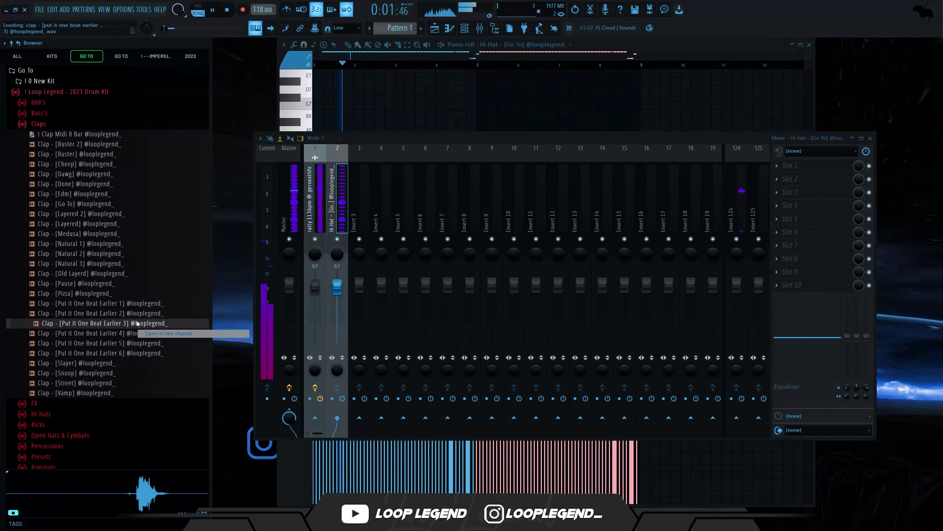
# Step: Load the ! Clap Midi 8 Bar file onto the clap channel and raise its sample start offset to 57%
pyautogui.moveTo(136, 139); pyautogui.dragTo(443, 204)
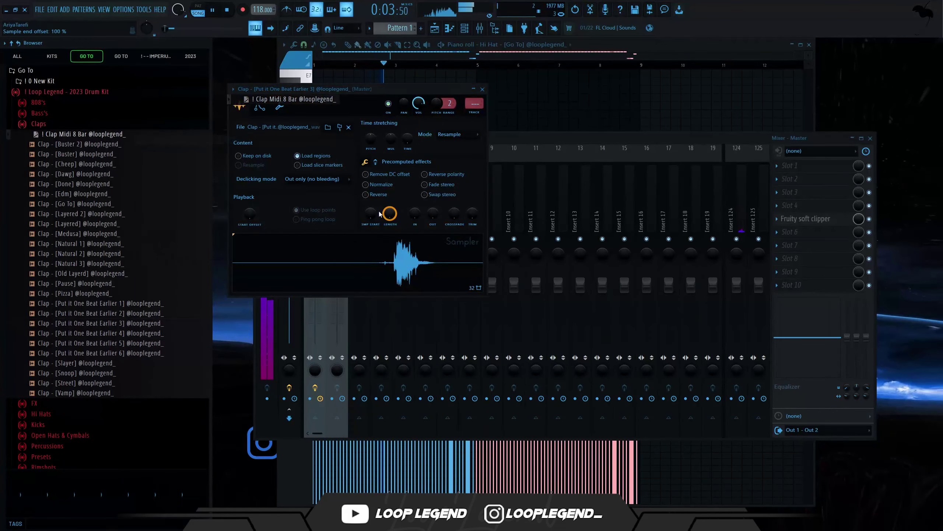
pyautogui.moveTo(372, 214); pyautogui.dragTo(372, 214)
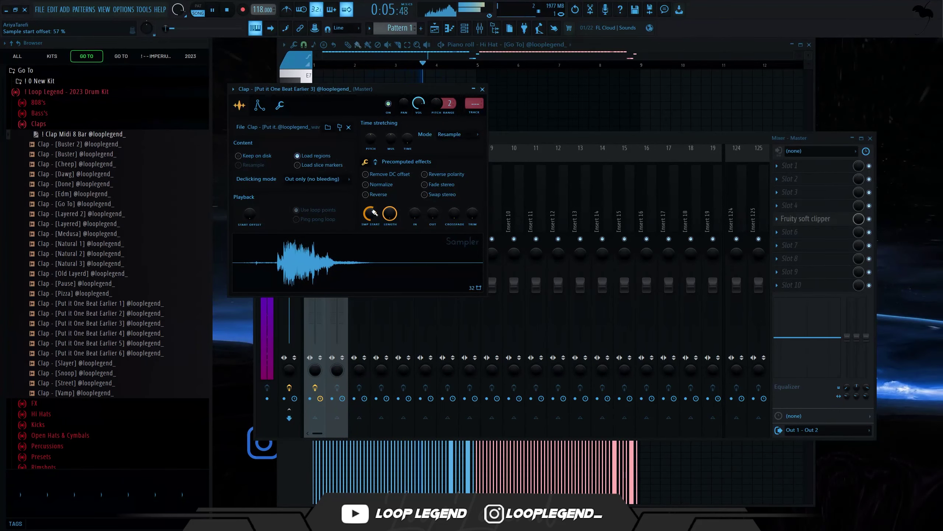
# Step: Set the clap's piano-roll snap to 1/2 beat and select all of the clap notes
pyautogui.press('F7')
pyautogui.scroll(8, 436, 298)
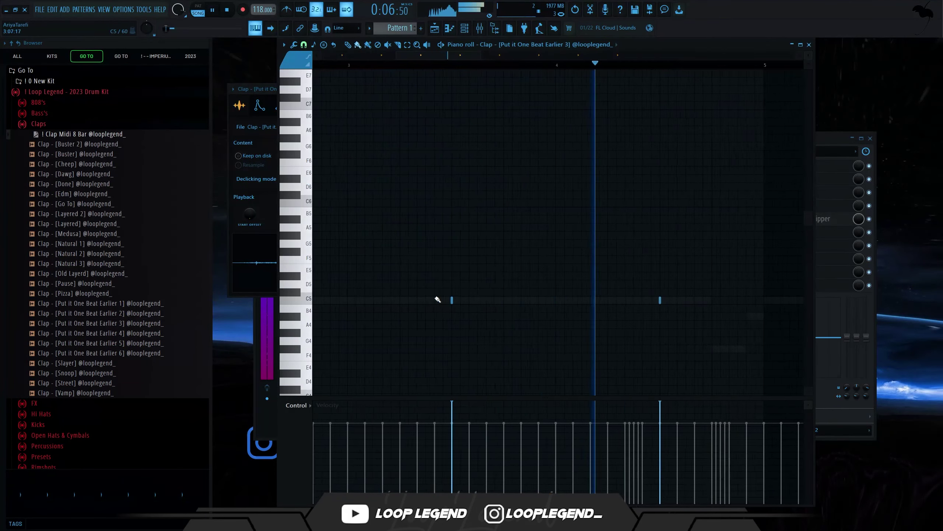
pyautogui.click(308, 46)
pyautogui.click(324, 159)
pyautogui.hotkey('ctrl', 'a')
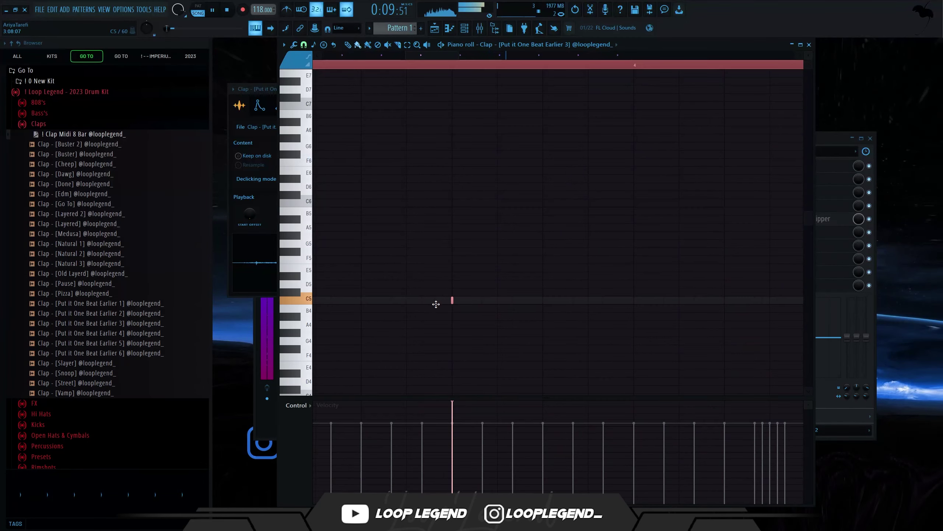
pyautogui.press('F7')
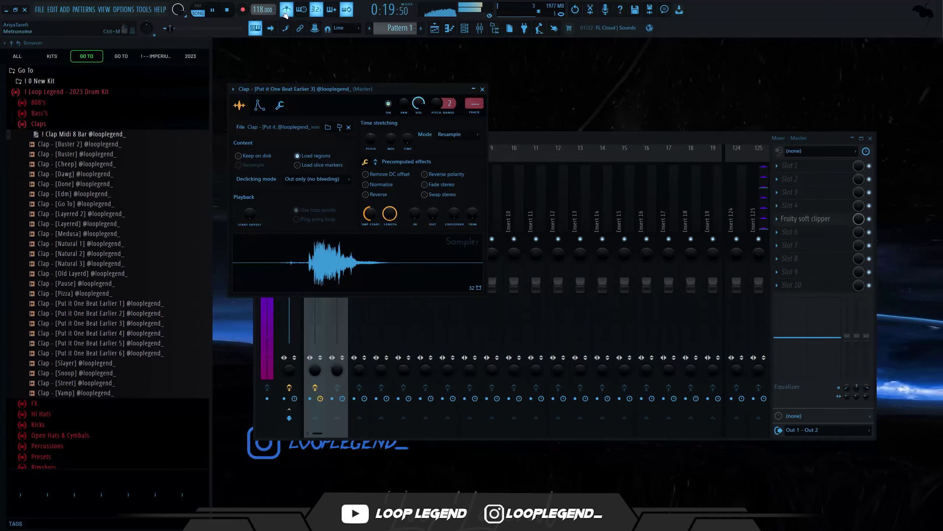
# Step: Audition more claps, open Clap - [Go To] in a new channel, and load the ! Clap Midi 8 Bar file into it
pyautogui.moveTo(126, 174); pyautogui.dragTo(130, 182)
pyautogui.click(95, 197)
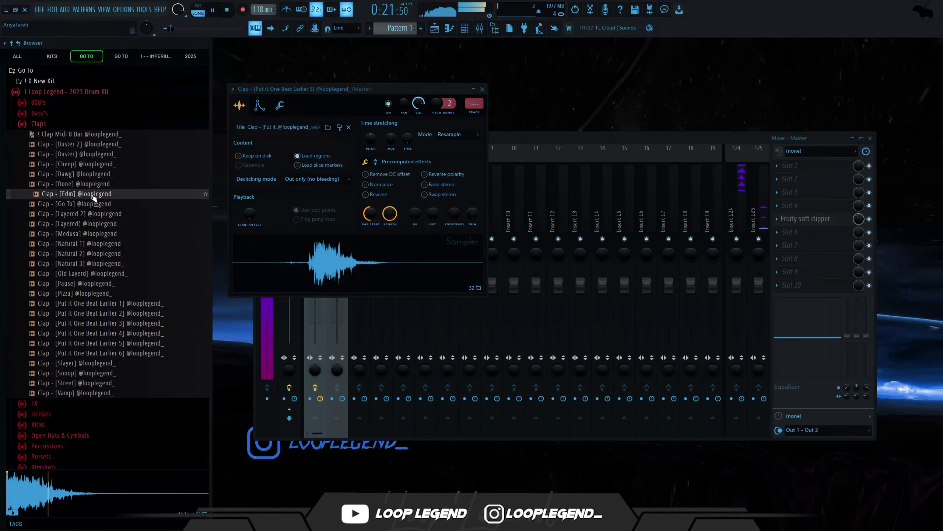
pyautogui.click(82, 204)
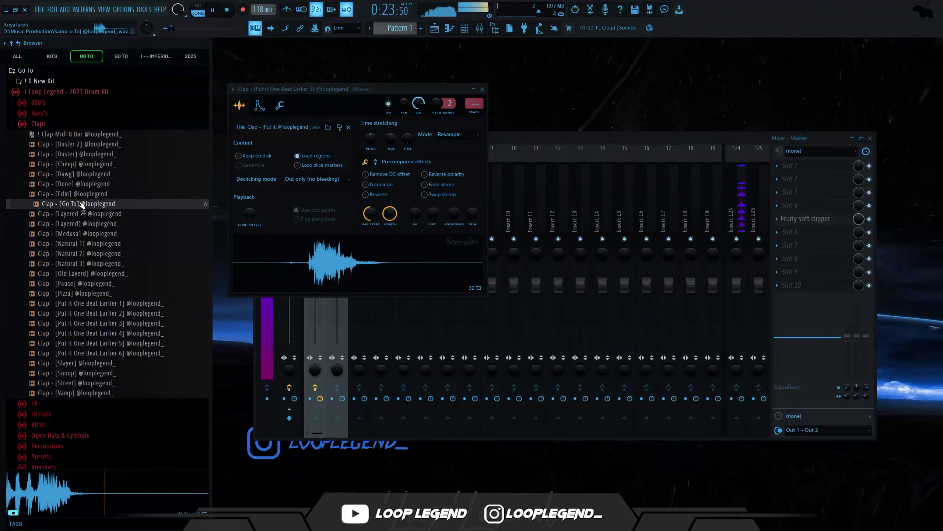
pyautogui.rightClick(81, 203)
pyautogui.click(89, 214)
pyautogui.rightClick(113, 133)
pyautogui.click(125, 140)
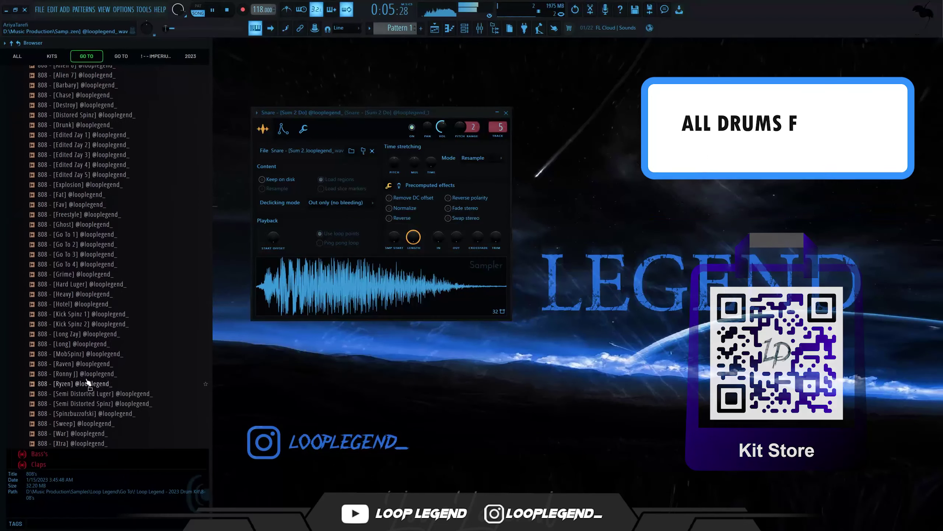
# Step: Pick the 808 - [Go To 3] sample from the drum kit's 808s
pyautogui.scroll(-1, 87, 380)
pyautogui.click(95, 246)
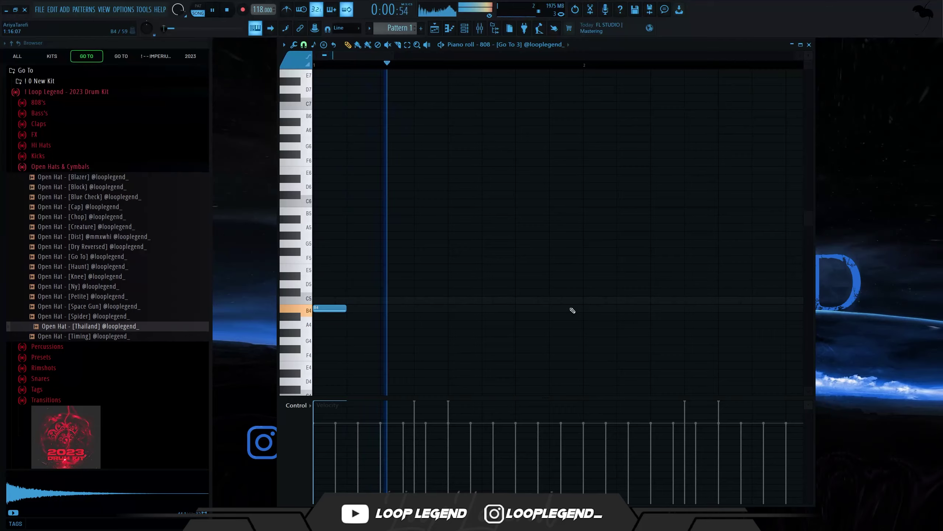
# Step: Place B4 notes for the 808 late in bar 1 and at the start of bar 3
pyautogui.click(533, 309)
pyautogui.scroll(-2, 523, 316)
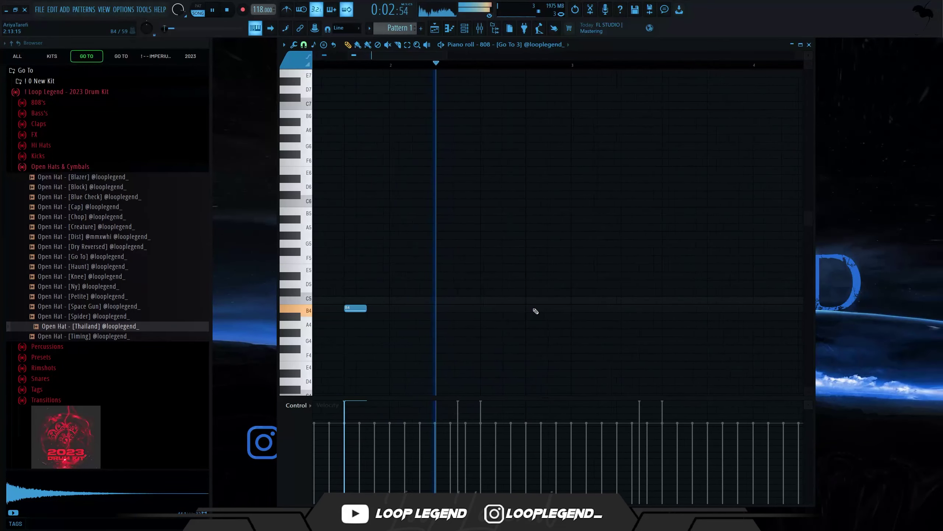
pyautogui.click(575, 310)
pyautogui.scroll(-3, 562, 321)
pyautogui.scroll(3, 594, 319)
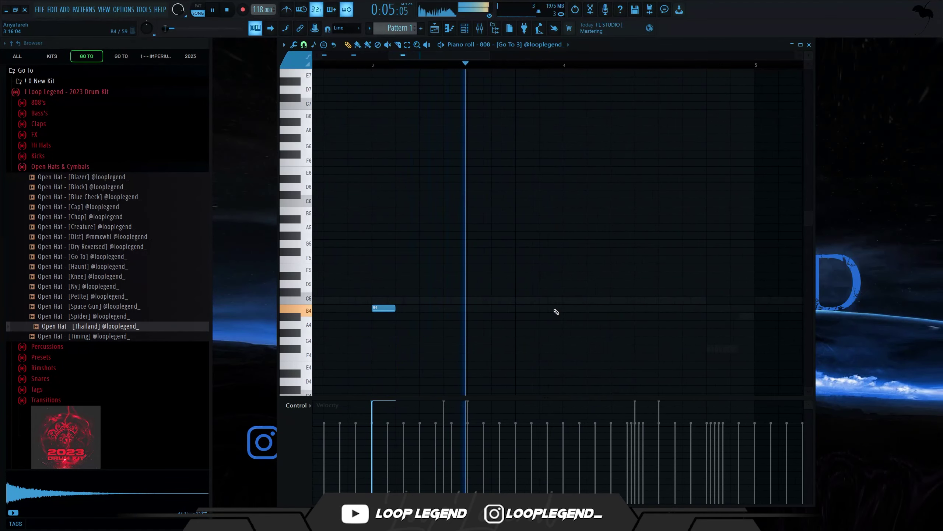
# Step: Add three 808 notes in bar 4, two on G5 and the last on G4, and repeat the four-bar pattern
pyautogui.click(622, 243)
pyautogui.click(695, 243)
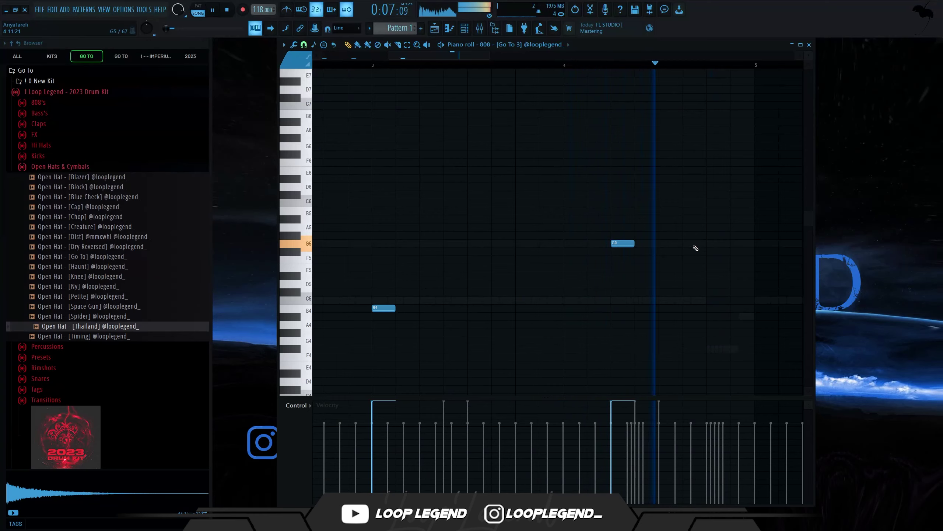
pyautogui.press('space')
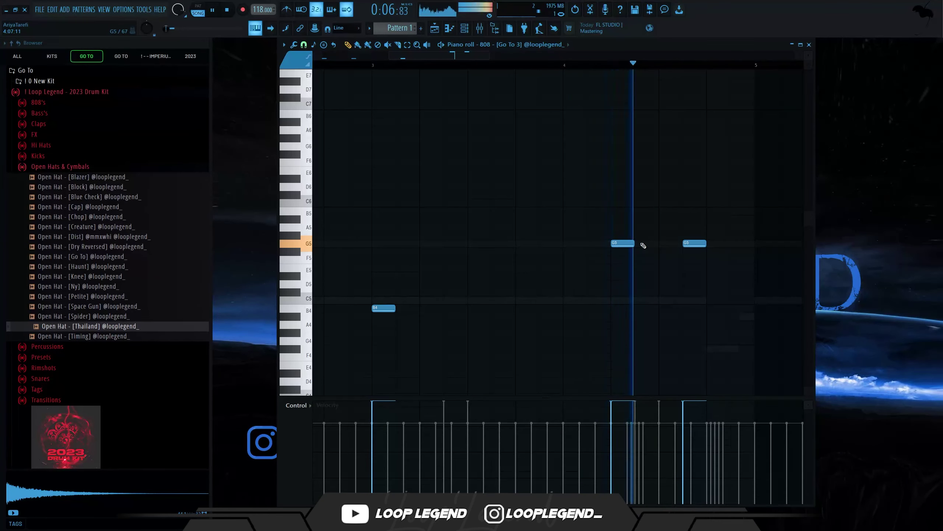
pyautogui.click(738, 245)
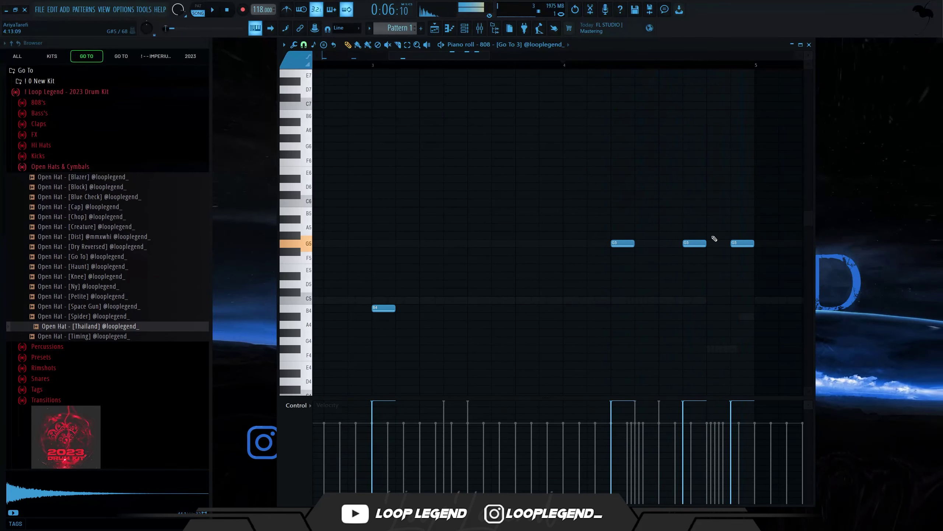
pyautogui.scroll(-5, 526, 337)
pyautogui.press('space')
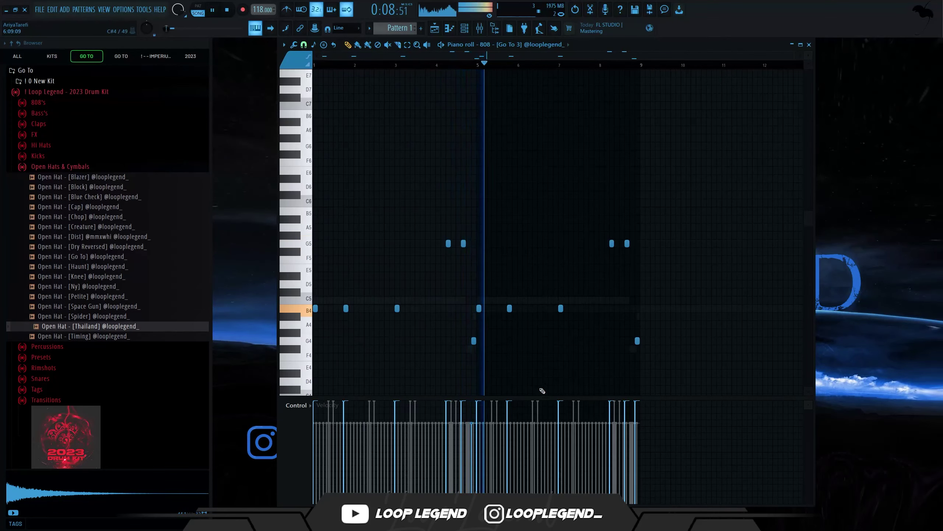
# Step: Add a low-velocity B4 note to the 808 late in bar 6 and a B4 note late in bar 2
pyautogui.scroll(4, 508, 333)
pyautogui.scroll(-3, 591, 329)
pyautogui.scroll(4, 579, 323)
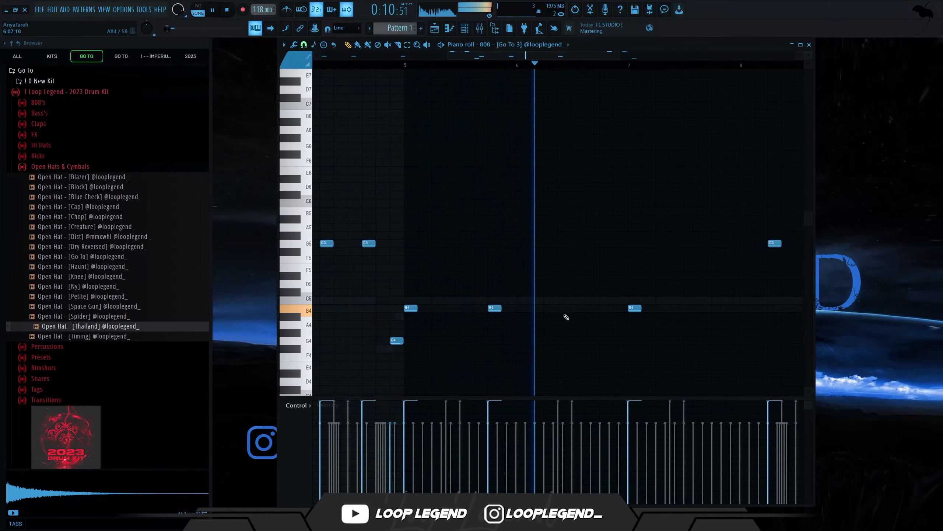
pyautogui.click(590, 308)
pyautogui.moveTo(585, 437); pyautogui.dragTo(607, 501)
pyautogui.scroll(-4, 572, 410)
pyautogui.scroll(4, 337, 326)
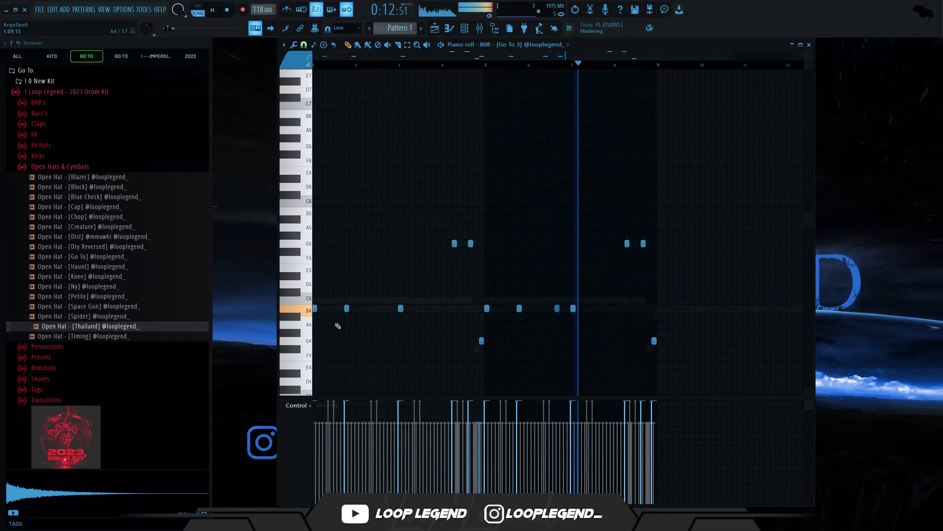
pyautogui.click(453, 308)
pyautogui.scroll(-1, 439, 313)
pyautogui.scroll(-3, 442, 314)
pyautogui.scroll(4, 615, 309)
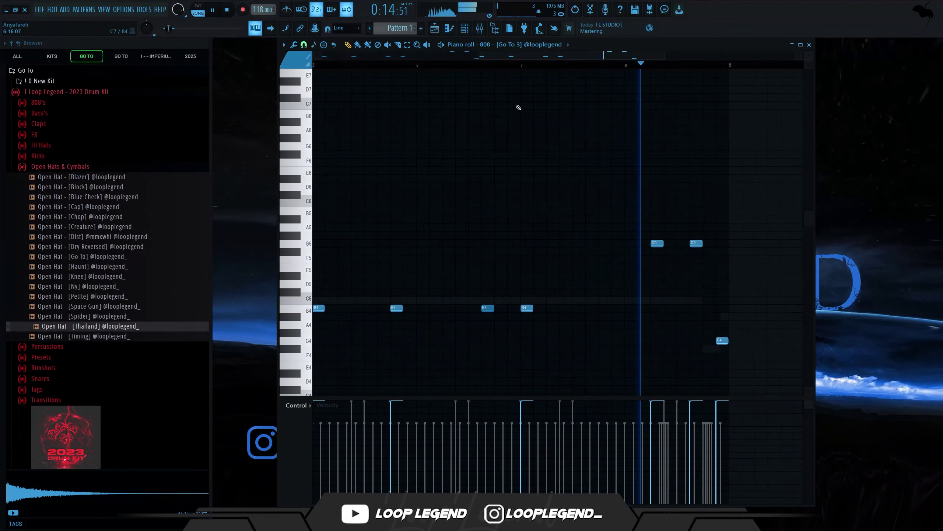
# Step: Place two back-to-back B4 notes in the 808 pattern at the end of bar 7
pyautogui.click(524, 69)
pyautogui.scroll(2, 514, 304)
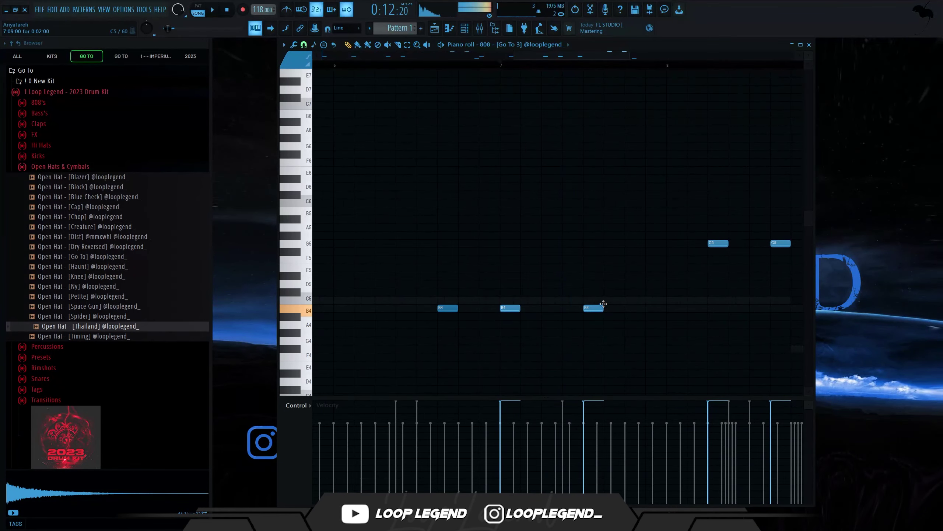
pyautogui.moveTo(615, 301); pyautogui.dragTo(635, 301)
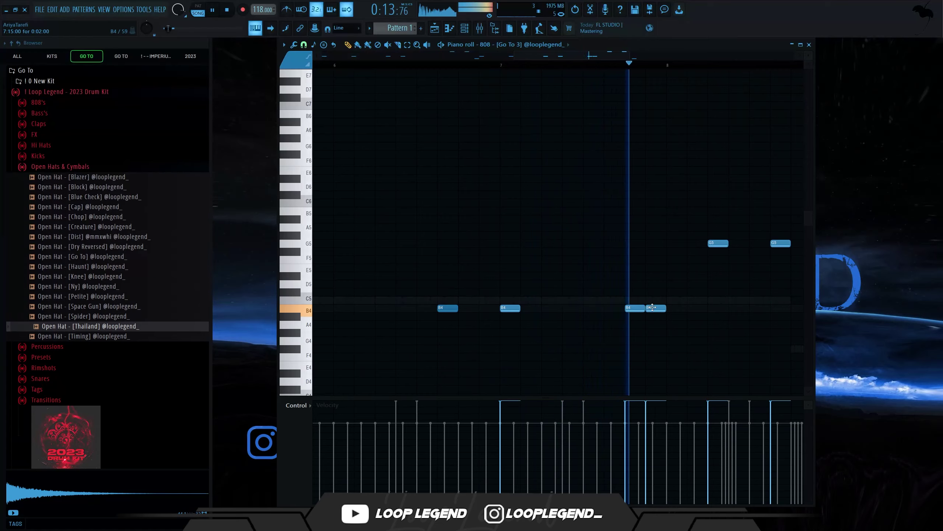
pyautogui.click(654, 308)
pyautogui.scroll(-4, 702, 299)
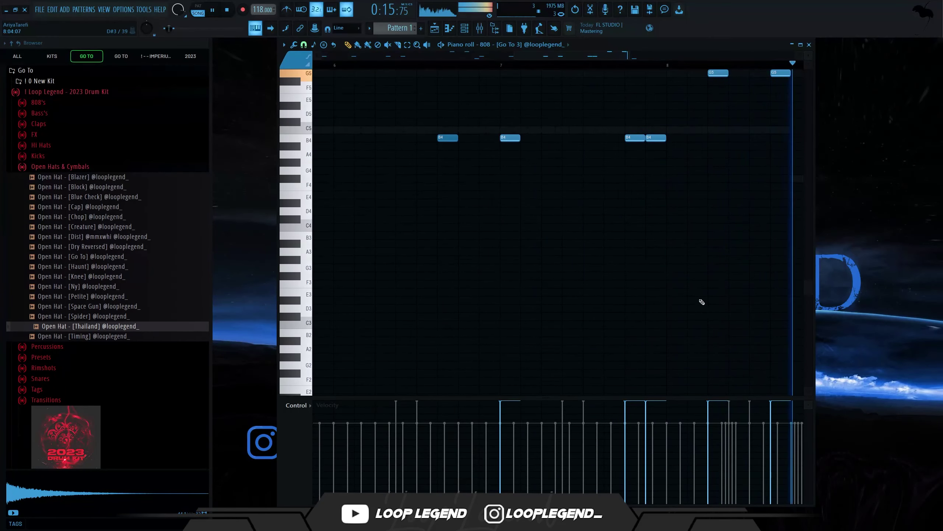
pyautogui.scroll(-4, 730, 277)
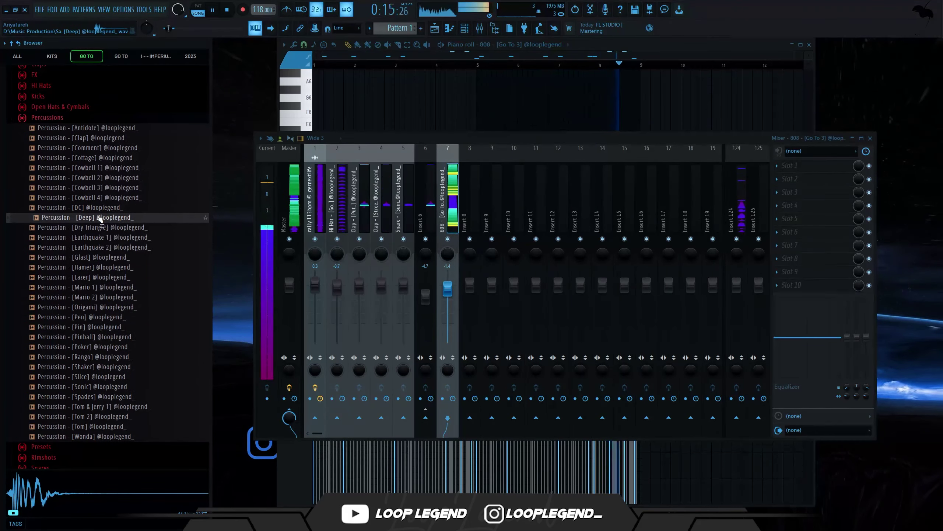
# Step: Add a Percussion - [Deep] channel with a hit late in bar 2 and swap its sample for Percussion - [Rango]
pyautogui.click(93, 209)
pyautogui.click(96, 218)
pyautogui.rightClick(95, 218)
pyautogui.click(101, 231)
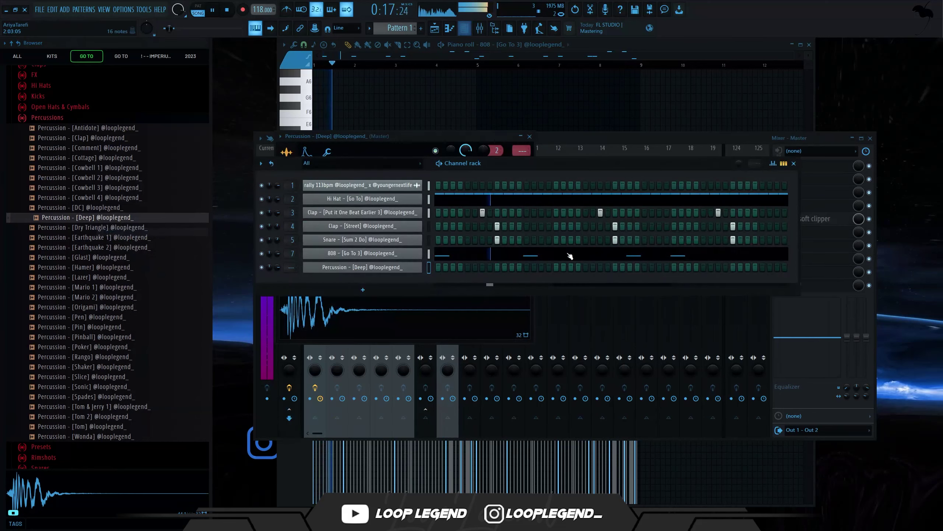
pyautogui.click(630, 269)
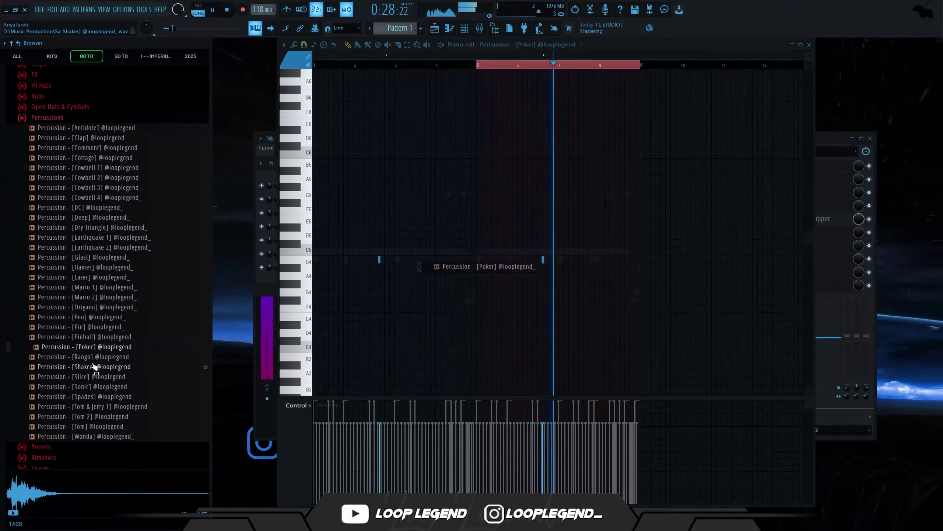
pyautogui.click(93, 357)
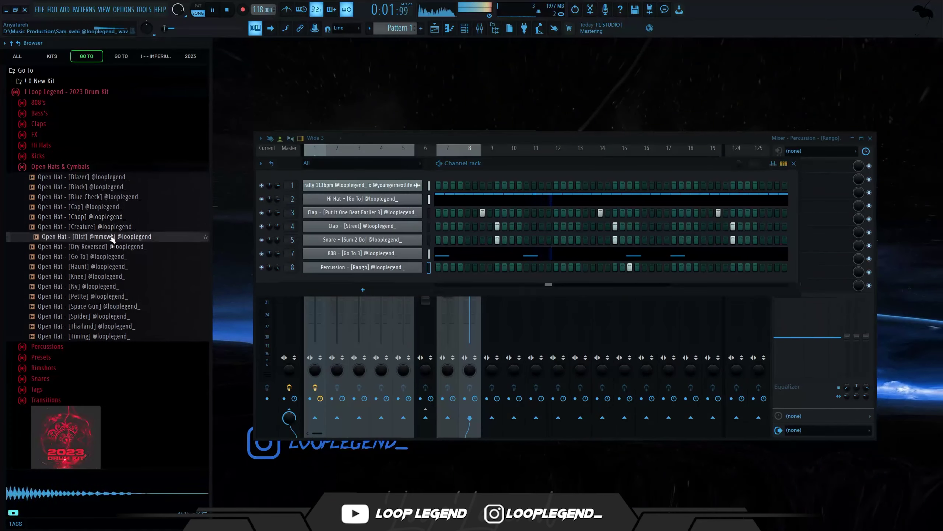
# Step: Open Open Hat - [Go To] in a new channel and place hits at the starts of bars 1 and 3 and late in bars 1 and 2
pyautogui.click(95, 256)
pyautogui.rightClick(94, 256)
pyautogui.click(111, 261)
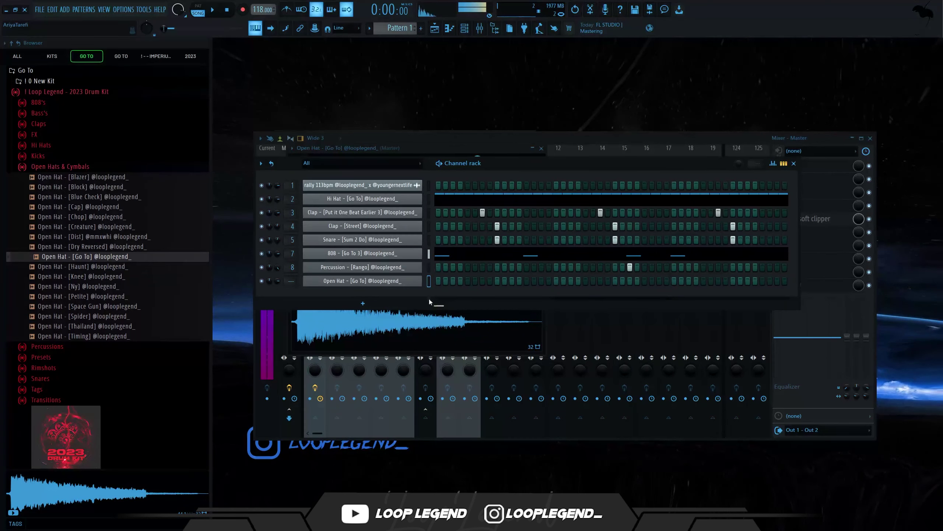
pyautogui.click(527, 280)
pyautogui.click(674, 281)
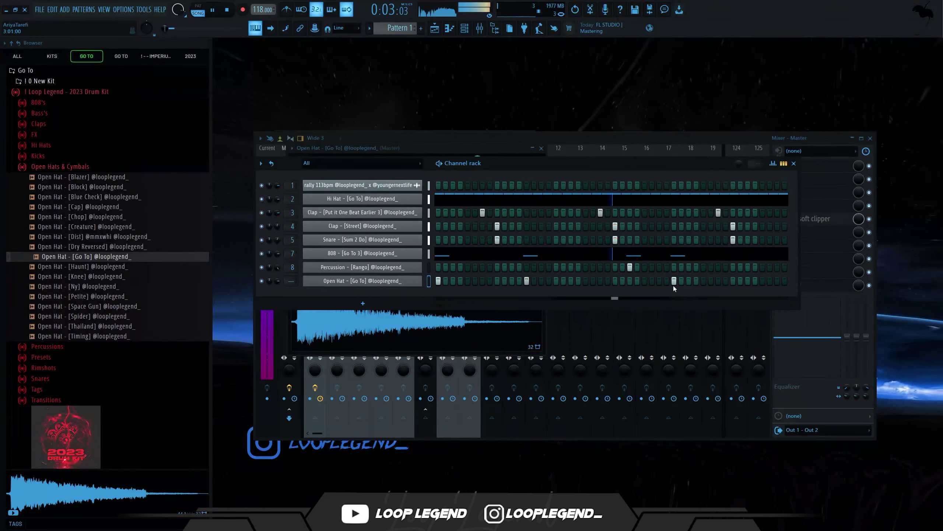
pyautogui.click(660, 281)
# Step: Duplicate the first two bars of the Open Hat - [Go To] pattern and delete the hits just before bars 3 and 5
pyautogui.press('F7')
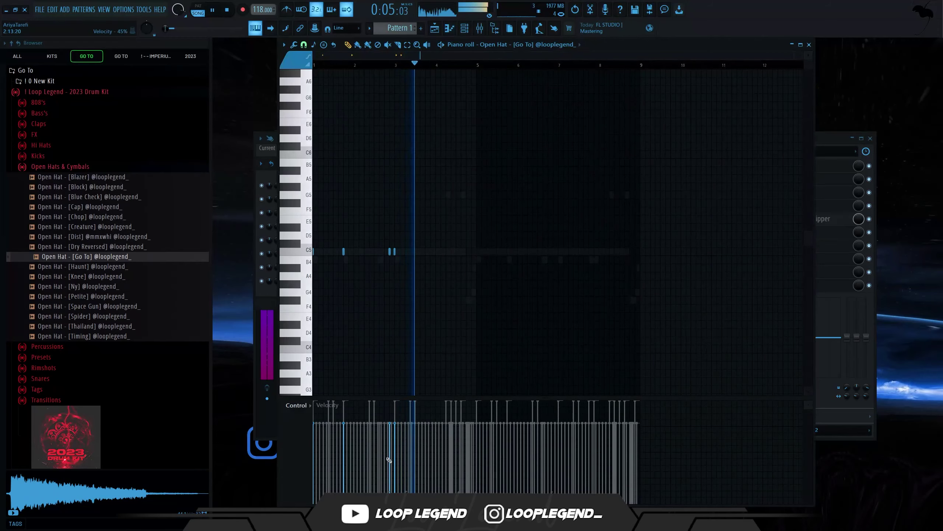
pyautogui.rightClick(394, 260)
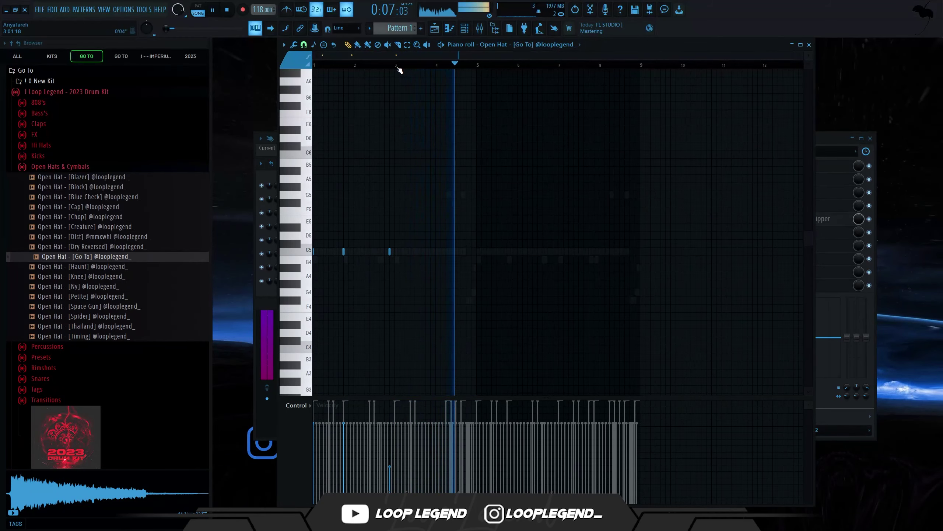
pyautogui.moveTo(398, 68); pyautogui.dragTo(315, 66)
pyautogui.hotkey('ctrl', 'b')
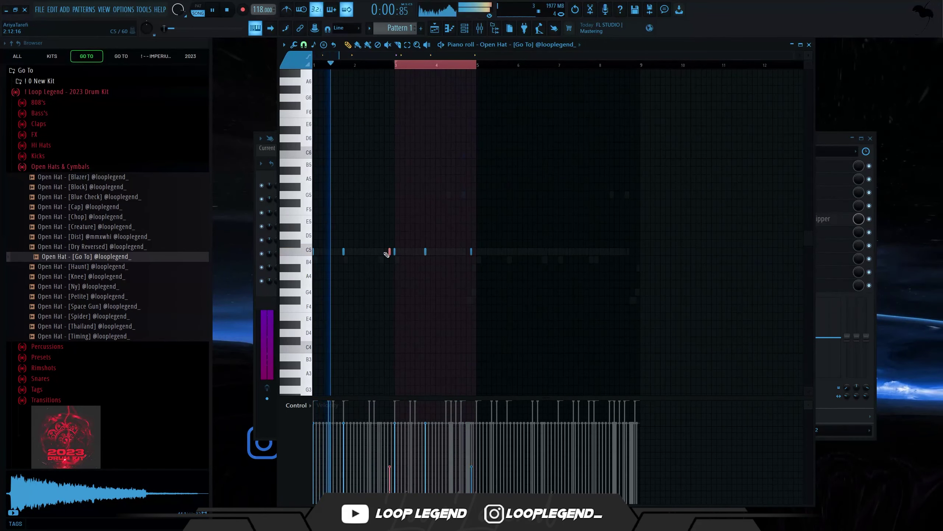
pyautogui.rightClick(389, 252)
pyautogui.rightClick(471, 253)
# Step: Open Open Hat - [Dry Reversed] in a new channel, add a hit late in bar 2, and duplicate its two-bar pattern
pyautogui.rightClick(105, 247)
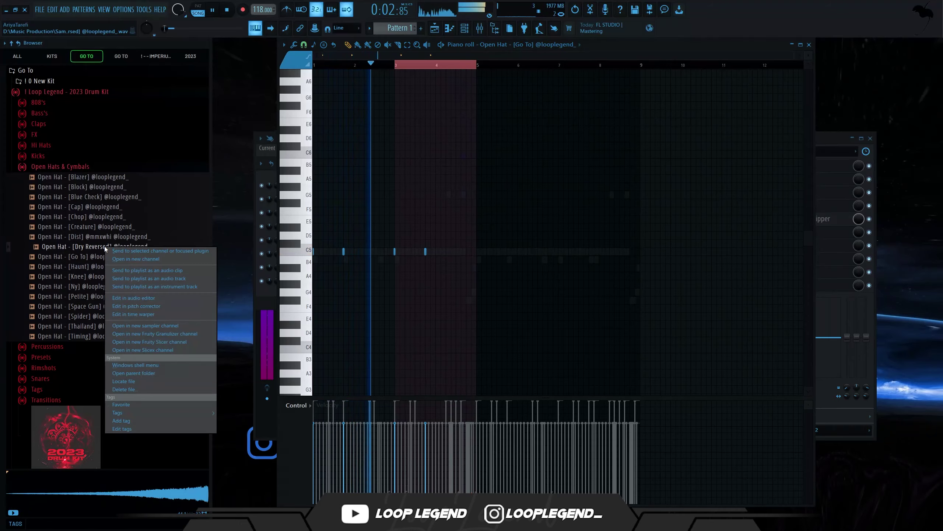
pyautogui.click(135, 259)
pyautogui.press('F6')
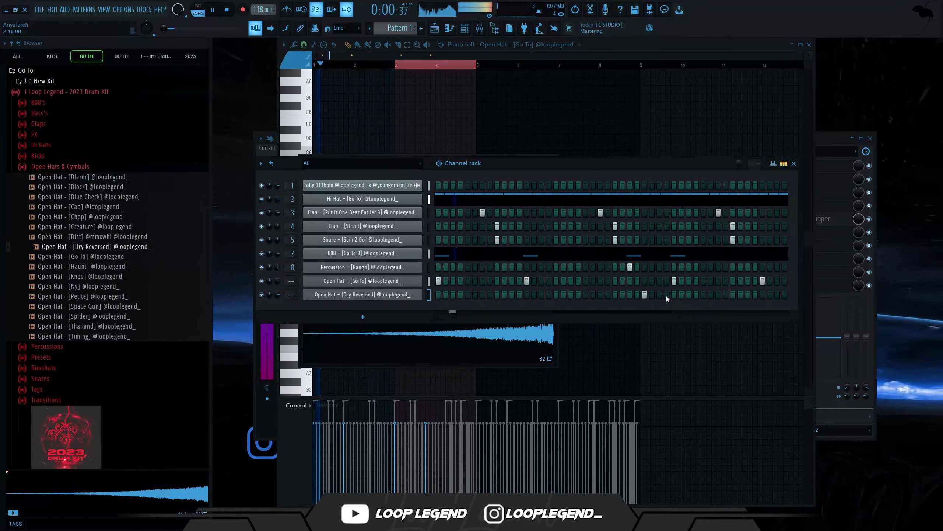
pyautogui.press('F7')
pyautogui.moveTo(396, 67); pyautogui.dragTo(316, 67)
pyautogui.hotkey('ctrl', 'b')
pyautogui.scroll(4, 460, 255)
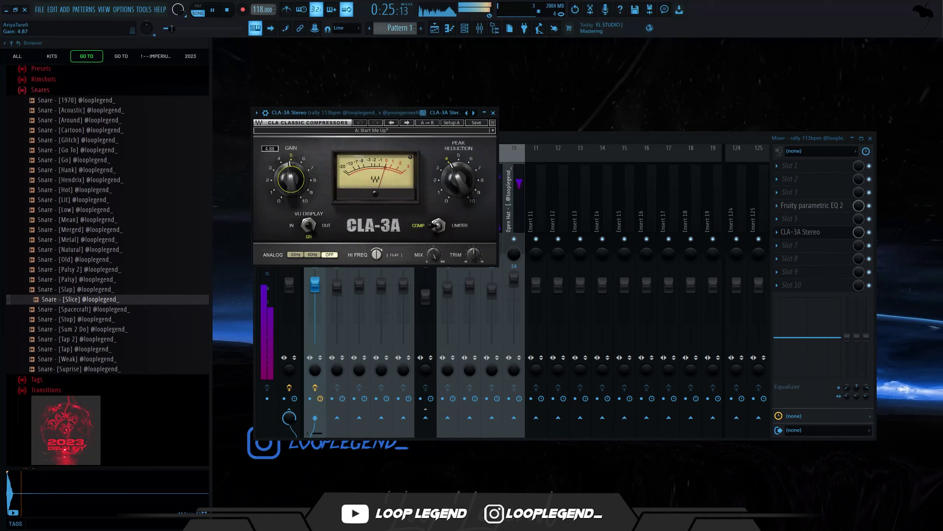
# Step: Audition snares and add Snare - [Slice] and Snare - [Low] as new channels
pyautogui.press('Escape')
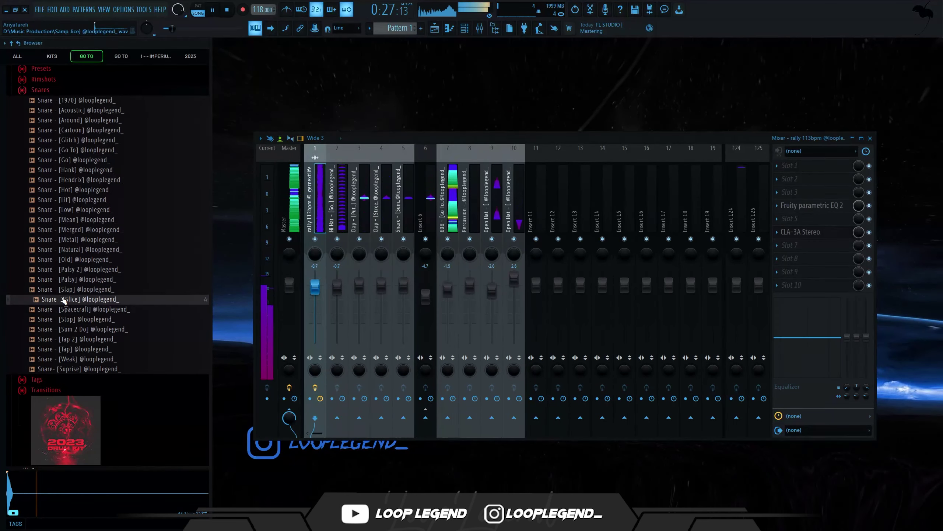
pyautogui.press('F6')
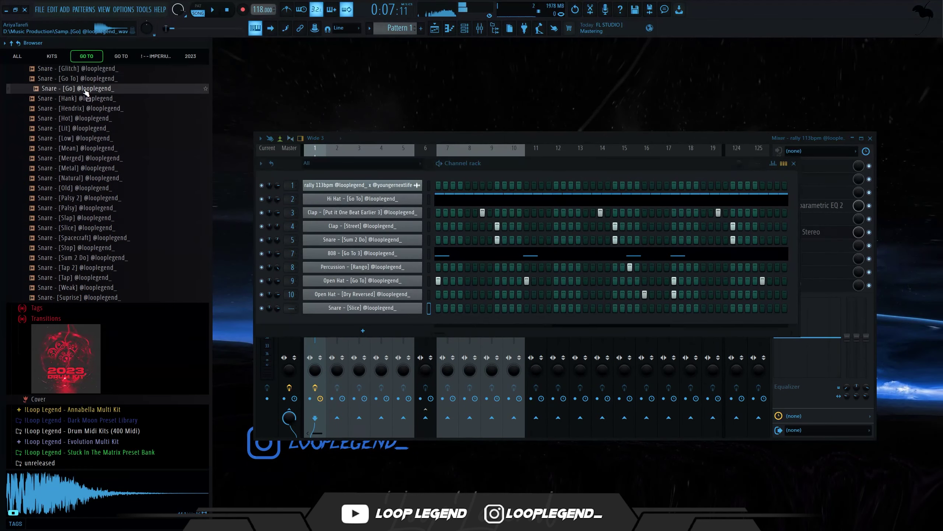
pyautogui.click(84, 83)
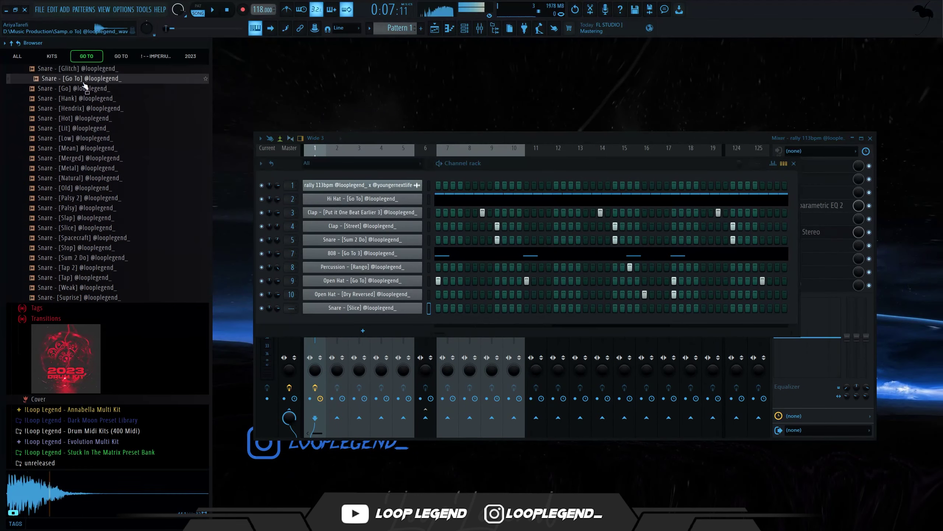
pyautogui.click(99, 141)
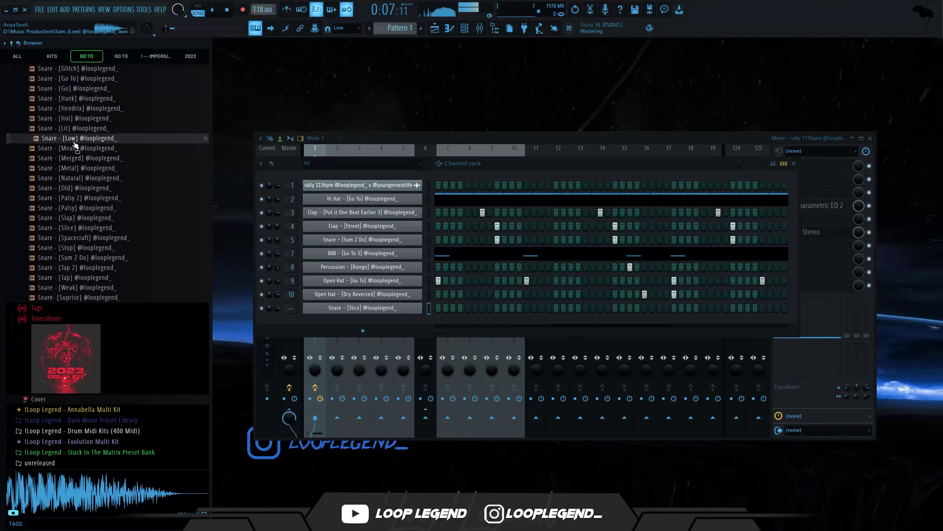
pyautogui.moveTo(72, 141); pyautogui.dragTo(595, 345)
pyautogui.press('space')
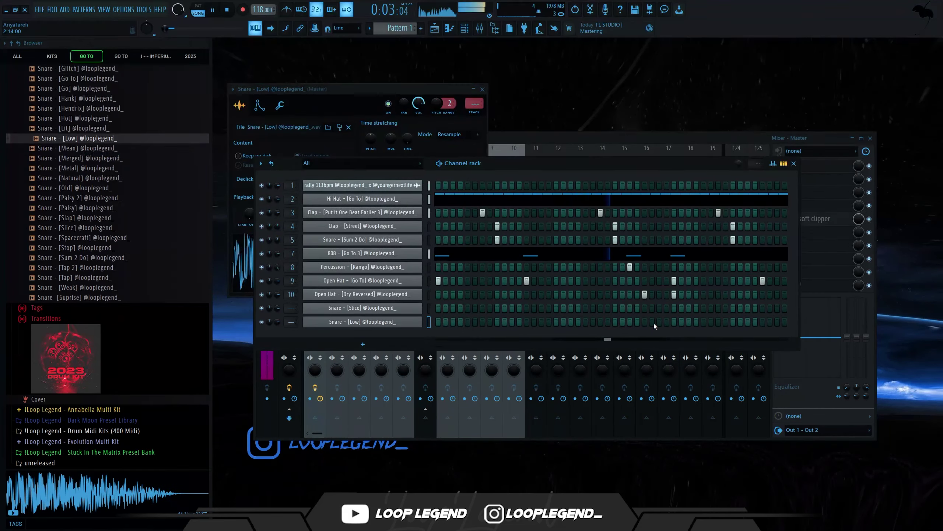
# Step: Duplicate the two-bar Snare - [Low] pattern and add an extra hit in the second beat of bar 4
pyautogui.press('F7')
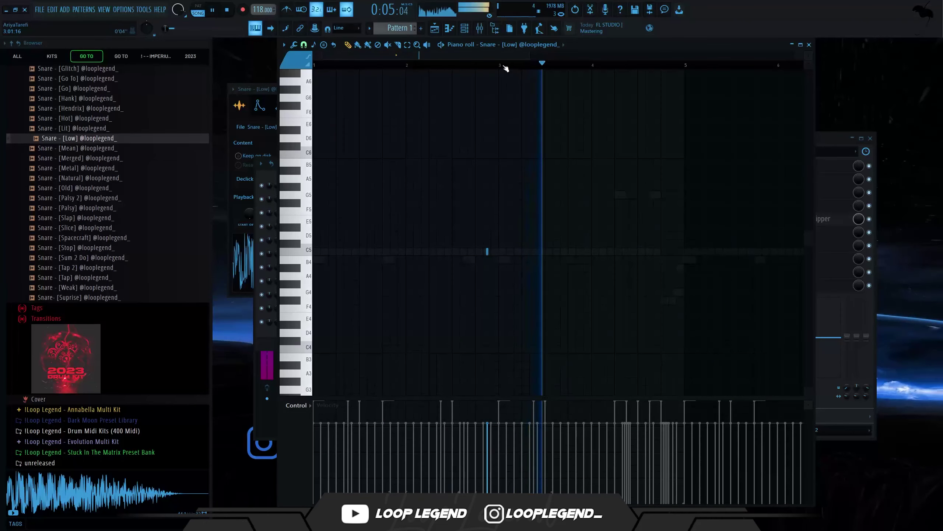
pyautogui.hotkey('ctrl', 'b')
pyautogui.scroll(3, 621, 262)
pyautogui.click(631, 253)
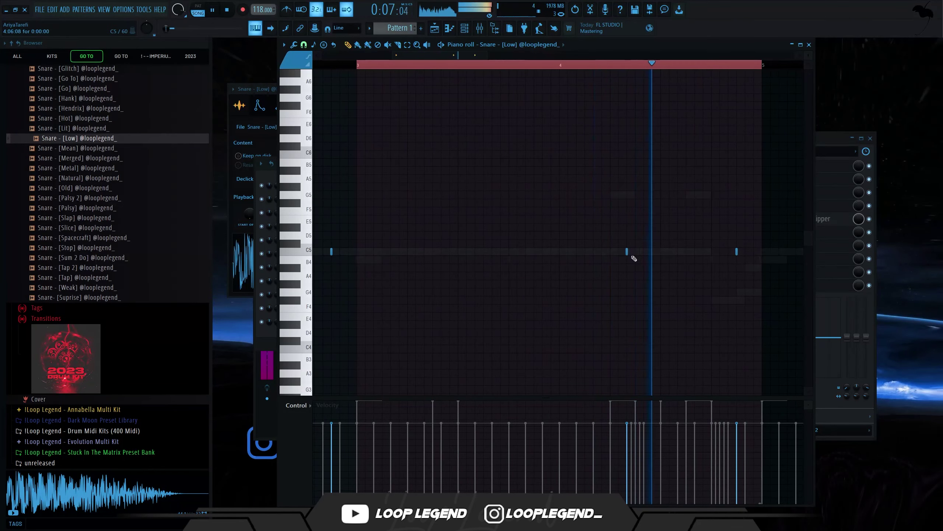
pyautogui.moveTo(627, 253); pyautogui.dragTo(638, 248)
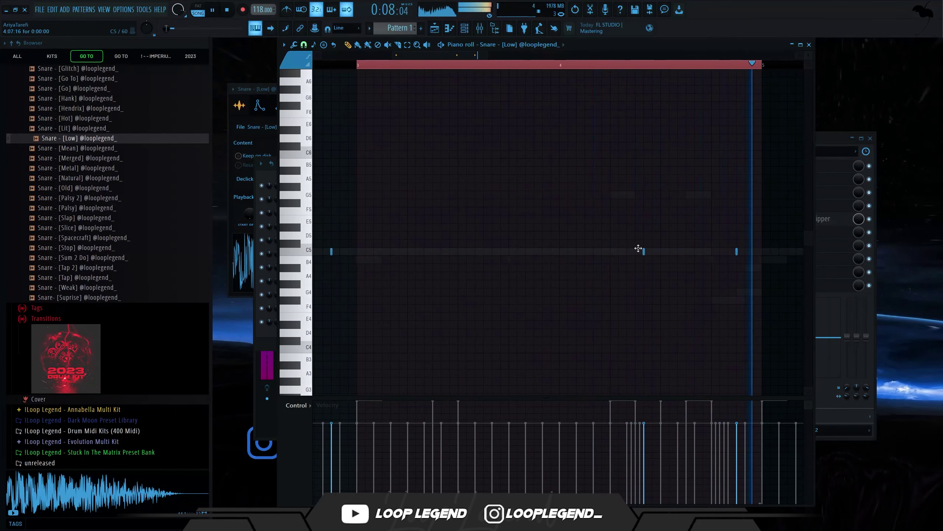
pyautogui.click(556, 60)
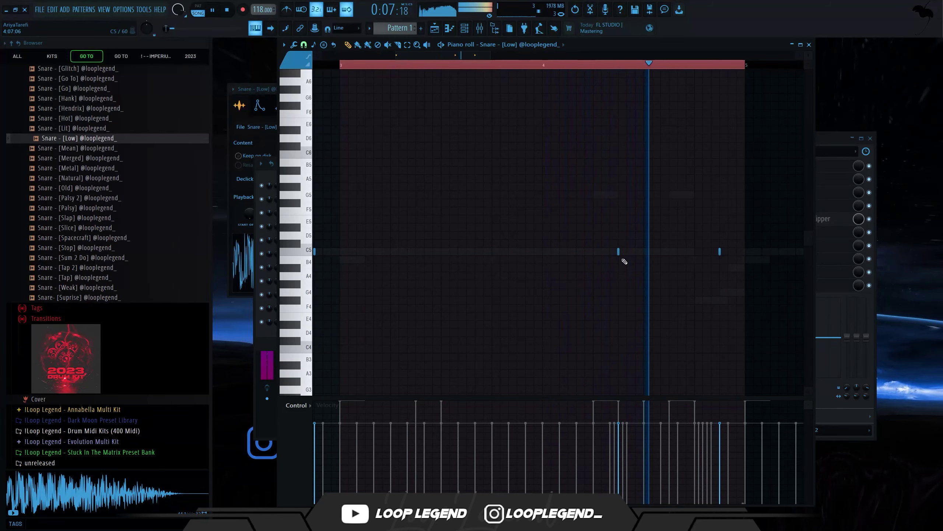
# Step: Fill bar 8 of Snare - [Slice] with 1/3-beat hits by duplicating a three-hit group of descending velocity
pyautogui.keyDown('ctrl'); pyautogui.scroll(-4, 617, 249); pyautogui.keyUp('ctrl')
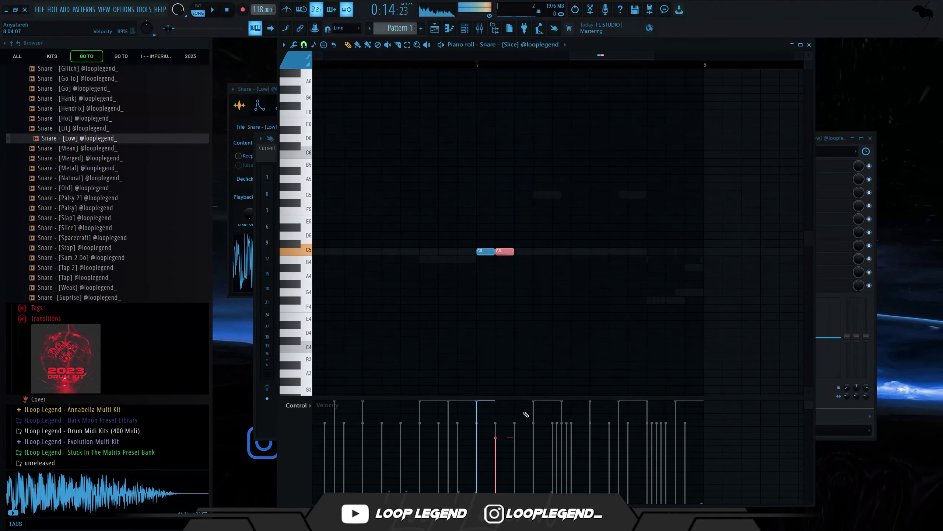
pyautogui.click(520, 433)
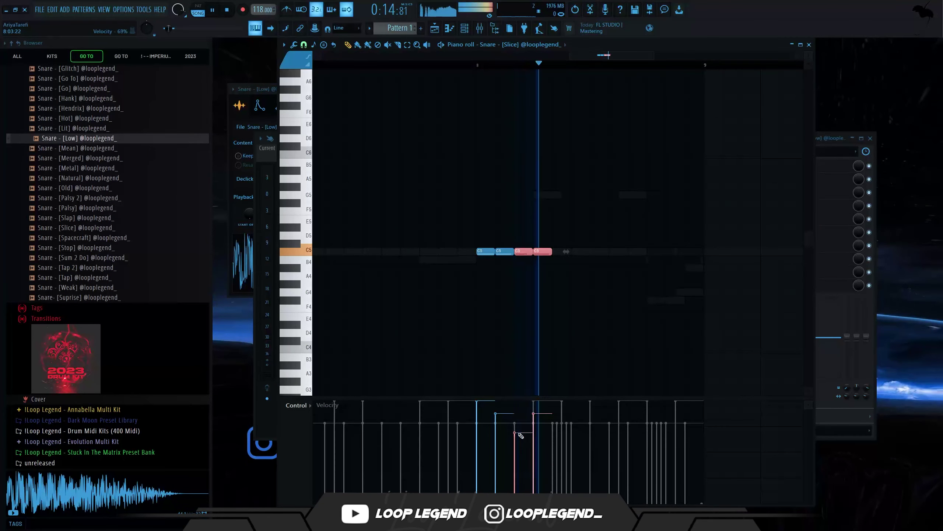
pyautogui.press('space')
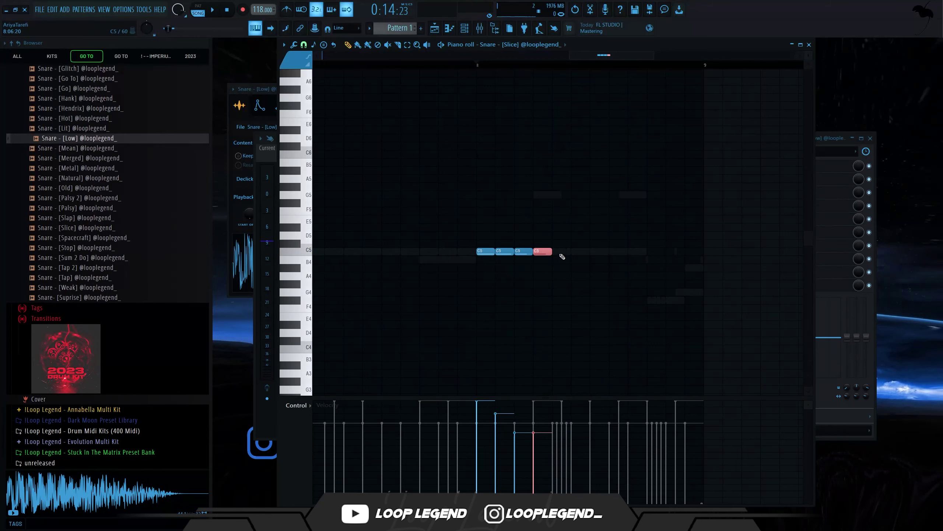
pyautogui.keyDown('ctrl'); pyautogui.moveTo(558, 242); pyautogui.dragTo(459, 288); pyautogui.keyUp('ctrl')
pyautogui.hotkey('ctrl', 'b')
pyautogui.press('space')
pyautogui.keyDown('ctrl'); pyautogui.moveTo(627, 288); pyautogui.dragTo(476, 226); pyautogui.keyUp('ctrl')
pyautogui.hotkey('ctrl', 'b')
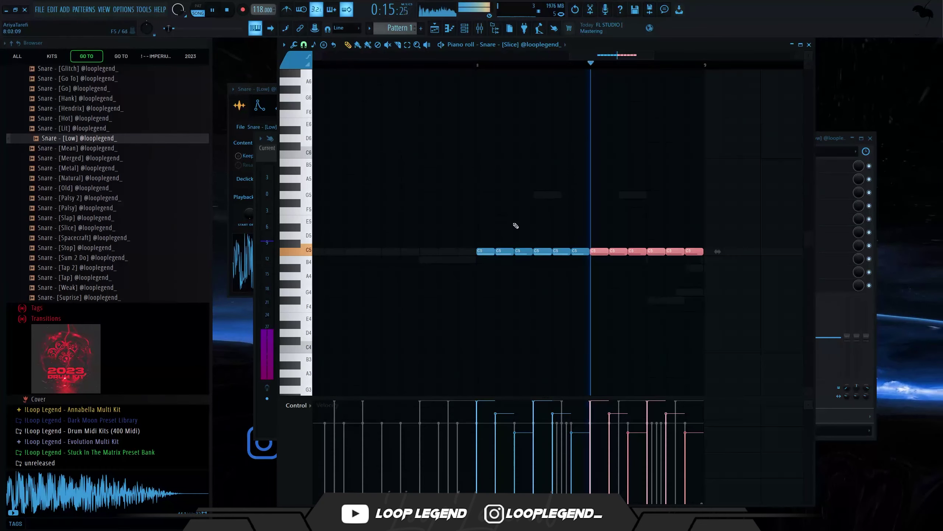
# Step: Set the snap to 1/6 beat and split the Snare - [Slice] hit on beat 3 of bar 8 into two
pyautogui.click(304, 46)
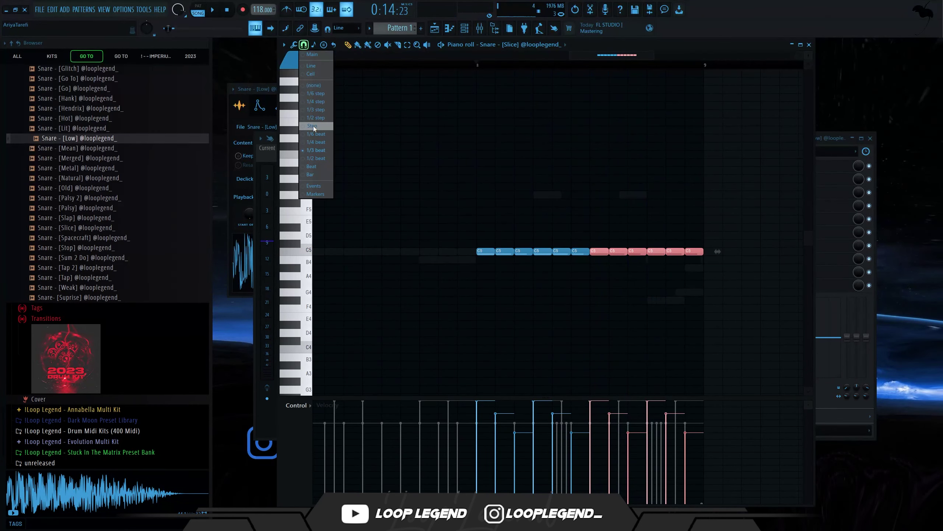
pyautogui.click(313, 125)
pyautogui.scroll(3, 594, 287)
pyautogui.moveTo(586, 287); pyautogui.dragTo(580, 225)
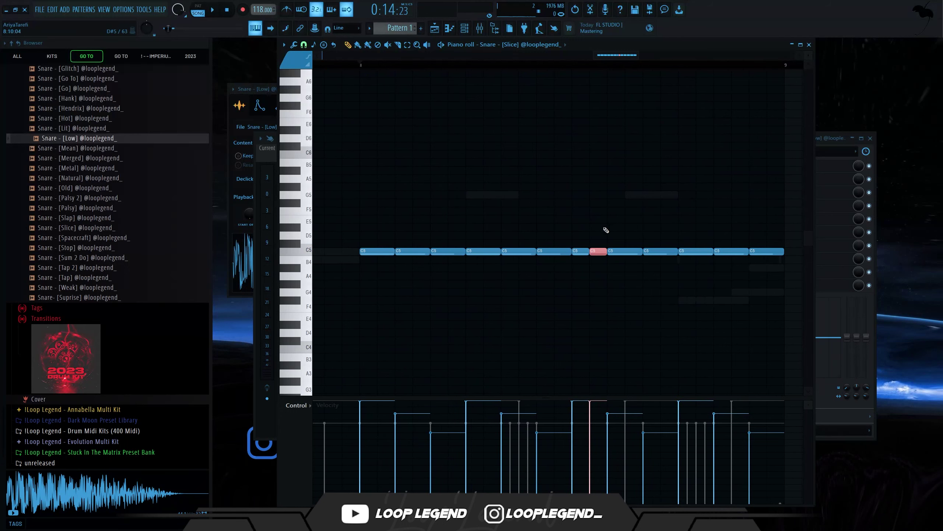
# Step: Chop the beat 4 hit into four 1/3-step hits at D#5 and lower the two following hits to D5 and C#5
pyautogui.click(303, 45)
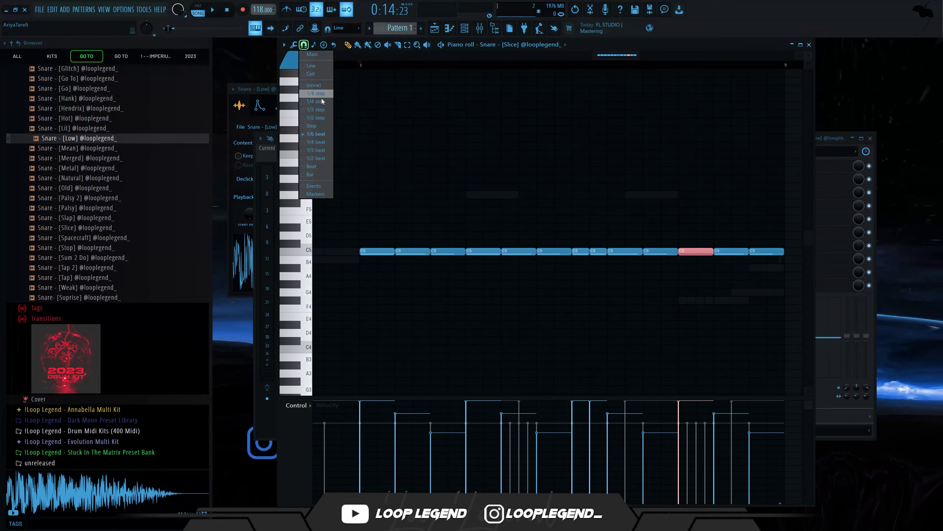
pyautogui.click(319, 110)
pyautogui.hotkey('ctrl', 'u')
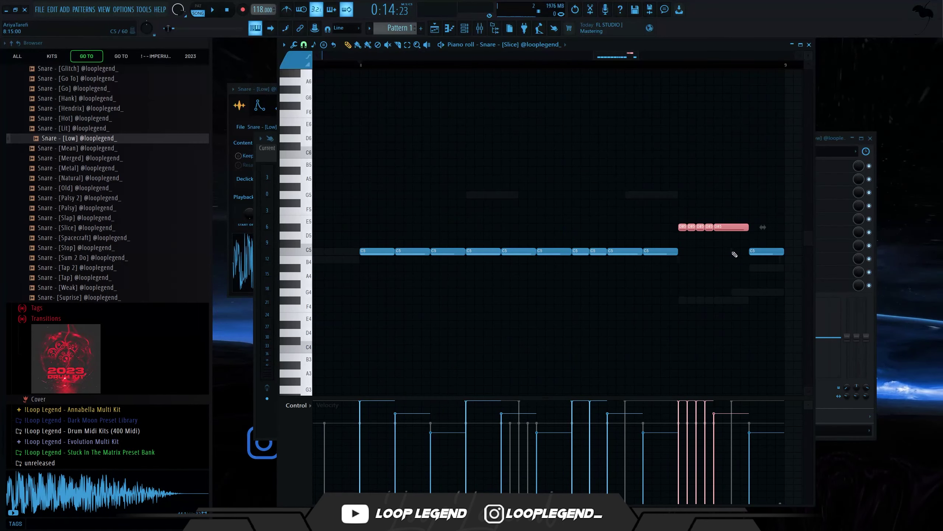
pyautogui.press('space')
pyautogui.moveTo(764, 277); pyautogui.dragTo(756, 239)
pyautogui.hotkey('shift', 'Up')
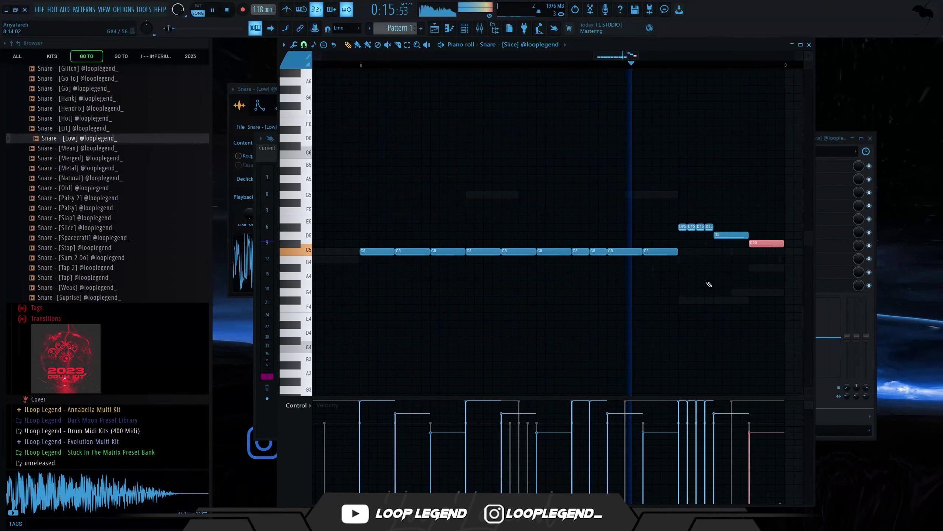
# Step: Swap the beat 3 and beat 4 snare rolls with a horizontal flip and raise the two-hit roll to E5
pyautogui.press('space')
pyautogui.moveTo(743, 192); pyautogui.dragTo(701, 236)
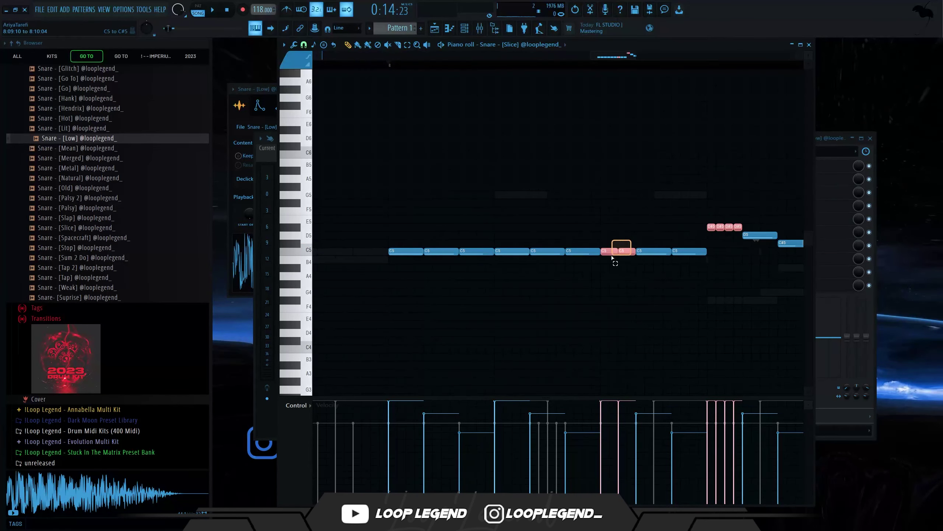
pyautogui.hotkey('alt', 'y')
pyautogui.press('space')
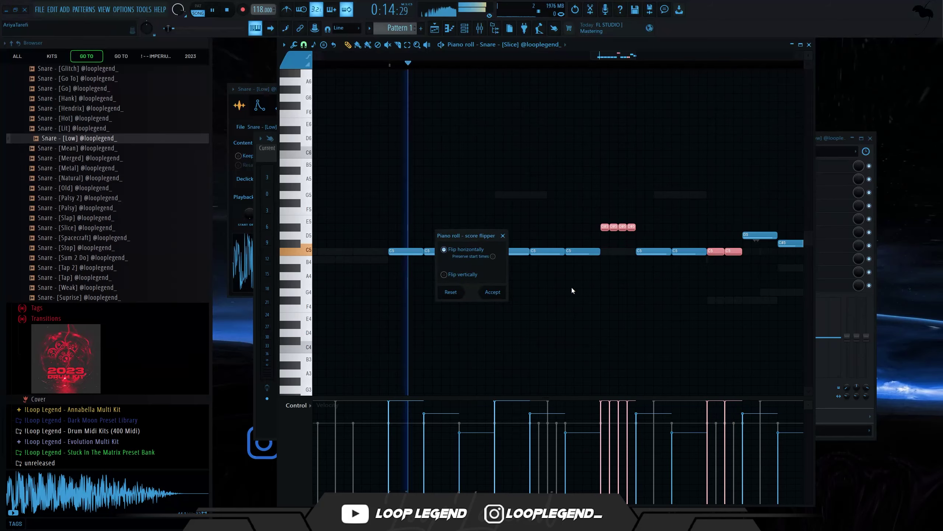
pyautogui.click(493, 292)
pyautogui.press('space')
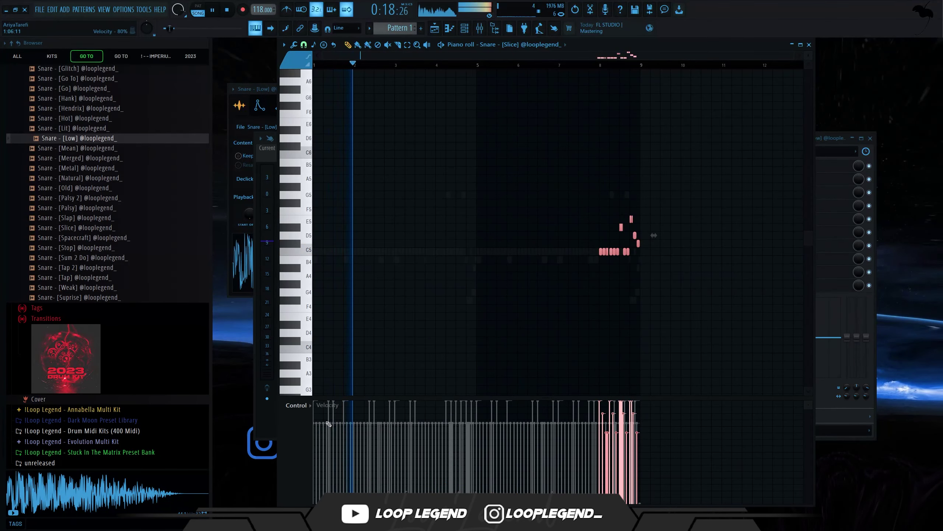
# Step: Show note fine pitch for Snare - [Slice] and draw a rising ramp across the bar 8 hits
pyautogui.click(297, 405)
pyautogui.click(300, 462)
pyautogui.press('space')
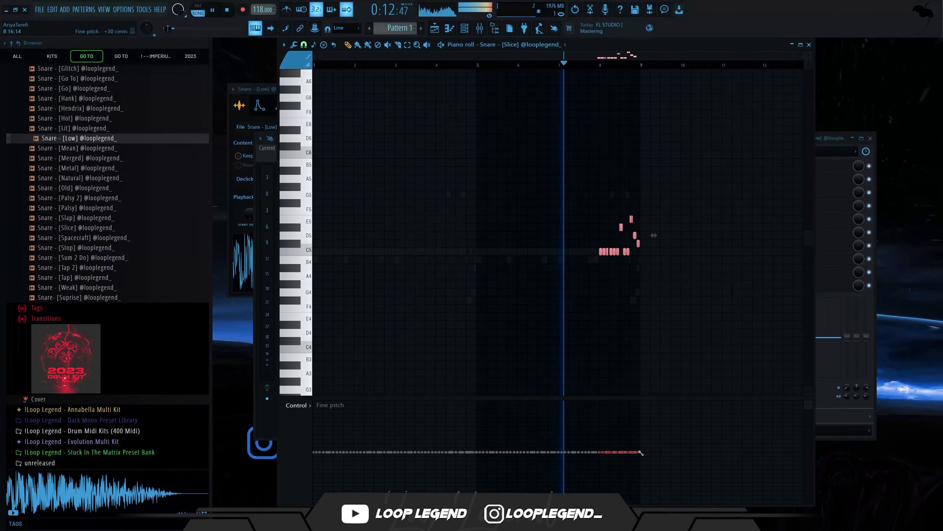
pyautogui.scroll(2, 652, 303)
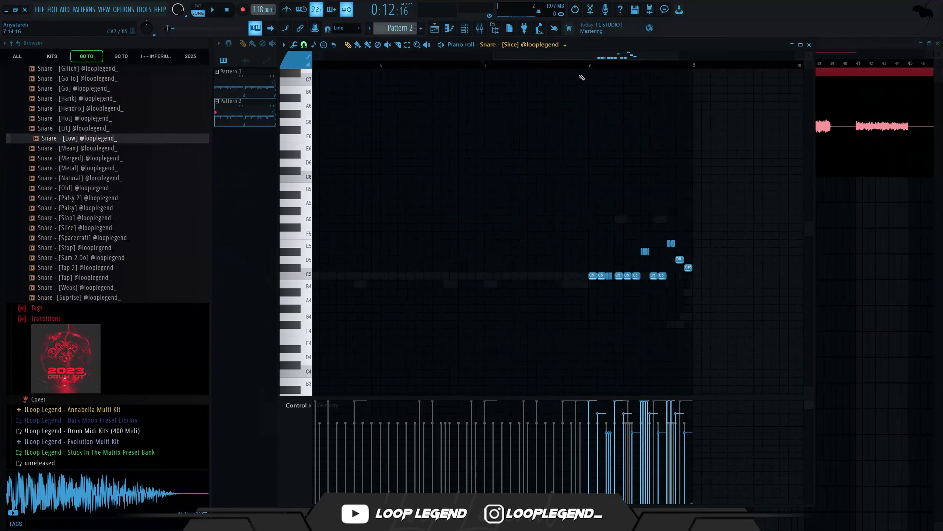
# Step: In Pattern 2, paste the Snare - [Slice] roll into 808 - [Go To 3] and align it with bar 8
pyautogui.scroll(-1, 531, 45)
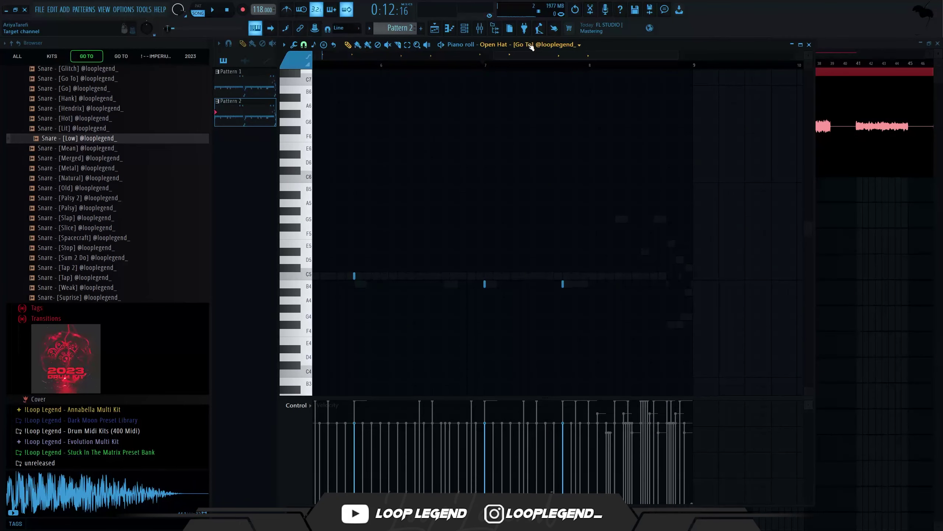
pyautogui.scroll(-1, 532, 47)
pyautogui.scroll(2, 696, 262)
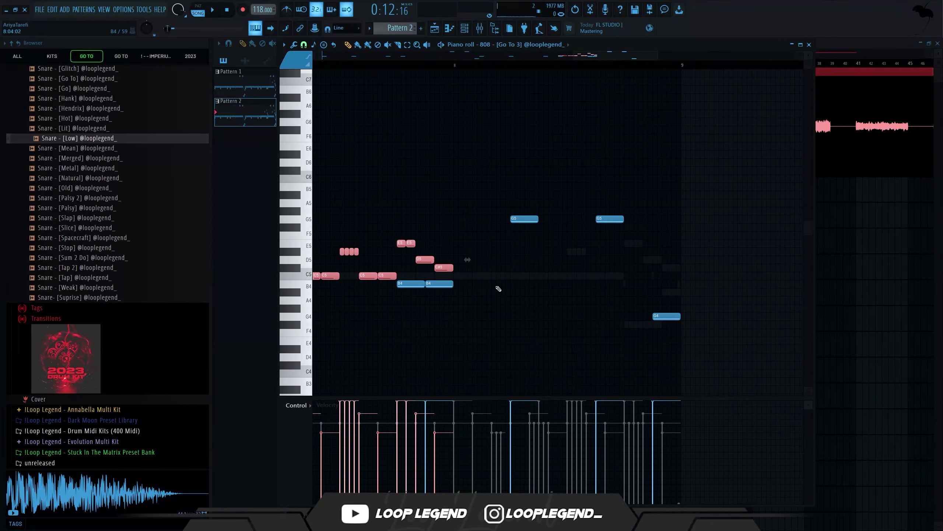
pyautogui.moveTo(441, 267); pyautogui.dragTo(669, 268)
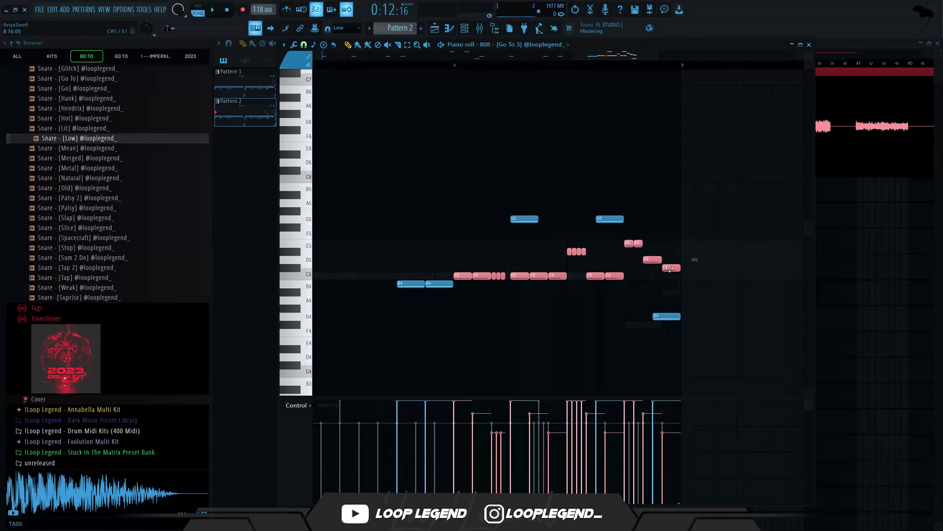
# Step: Delete the original G5 and G4 808 notes in bar 8, keeping the pasted roll
pyautogui.moveTo(686, 329); pyautogui.dragTo(668, 325)
pyautogui.hotkey('ctrl', 'x')
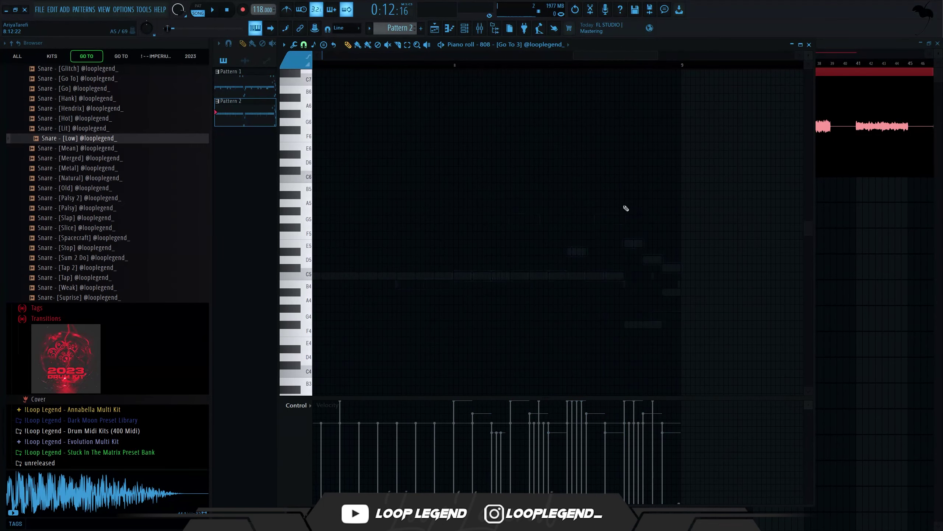
pyautogui.hotkey('ctrl', 'z')
pyautogui.moveTo(625, 202); pyautogui.dragTo(522, 224)
pyautogui.hotkey('ctrl', 'x')
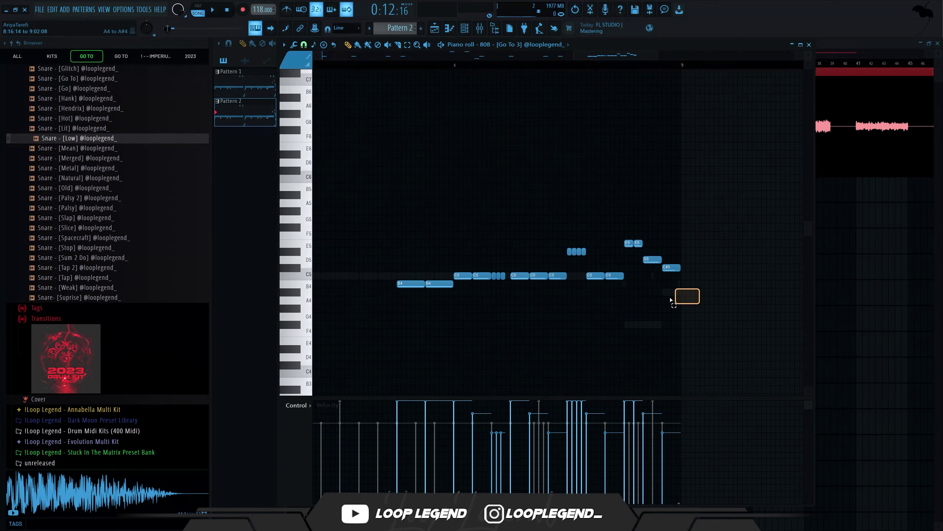
# Step: Limit all pasted 808 hits in bar 8 to the single pitch C5
pyautogui.moveTo(670, 298); pyautogui.dragTo(468, 223)
pyautogui.hotkey('alt', 'k')
pyautogui.press('Return')
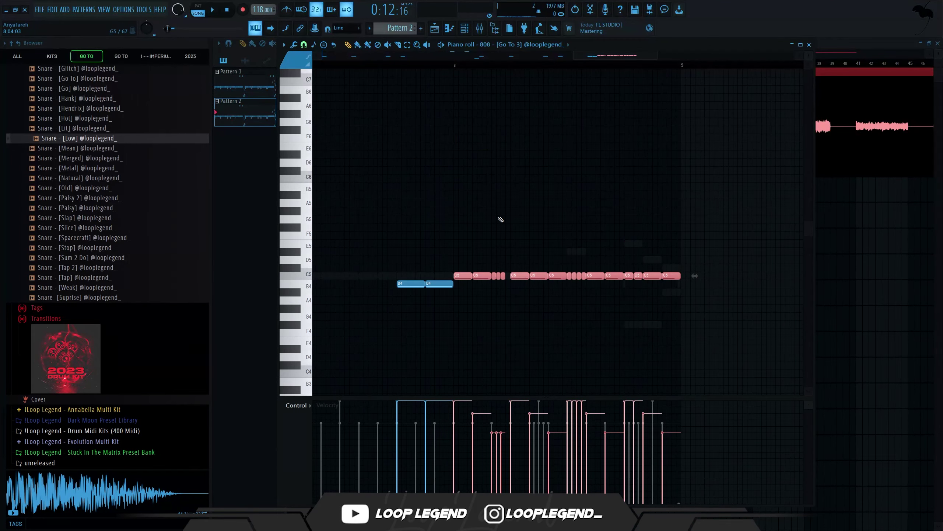
# Step: Check the note fine pitch of the pasted 808 hits and return the control lane to velocity
pyautogui.click(301, 406)
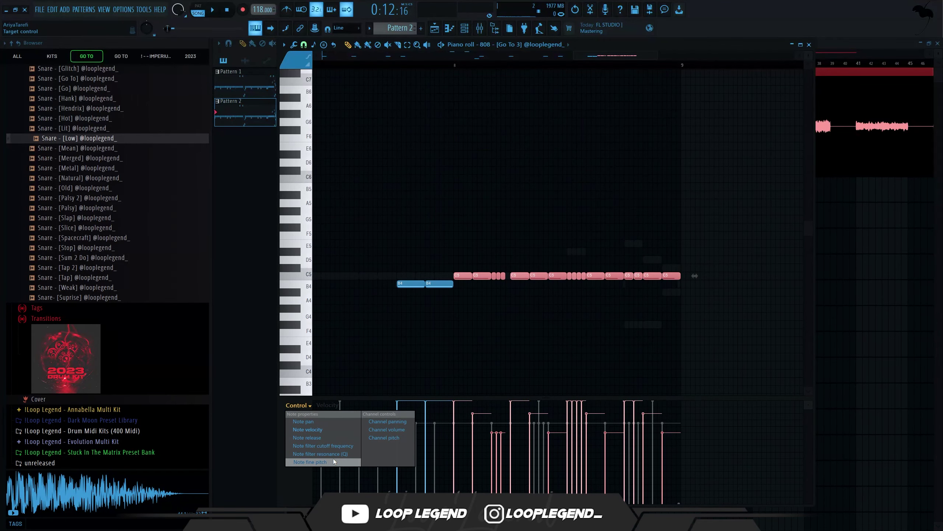
pyautogui.click(333, 458)
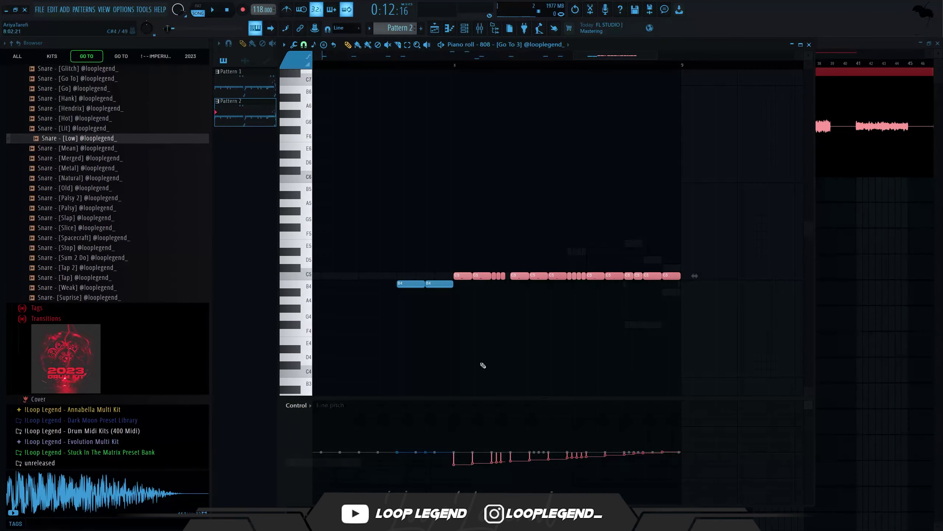
pyautogui.click(304, 409)
pyautogui.click(334, 422)
pyautogui.scroll(-3, 475, 134)
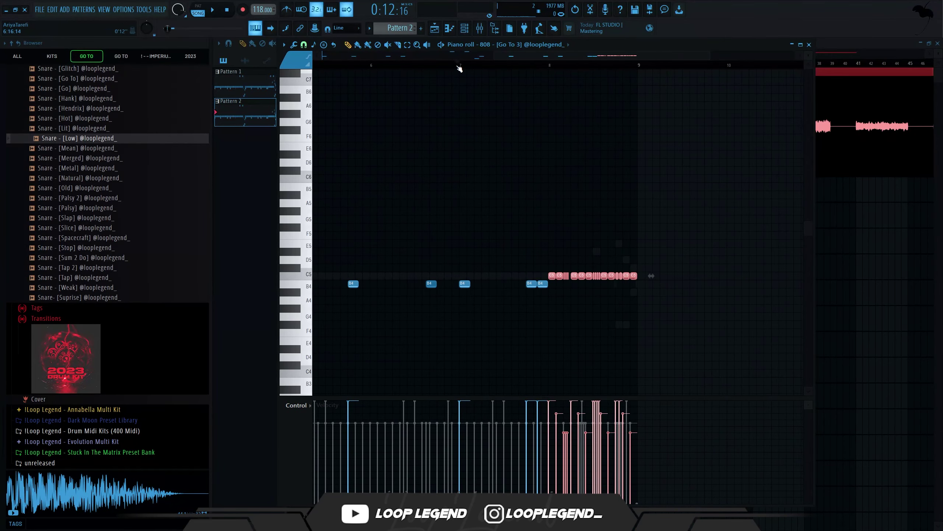
# Step: Set the snap to 1/2 beat, lower the pasted 808 hits to B4 and raise those from beat 2 onward to G5
pyautogui.click(307, 44)
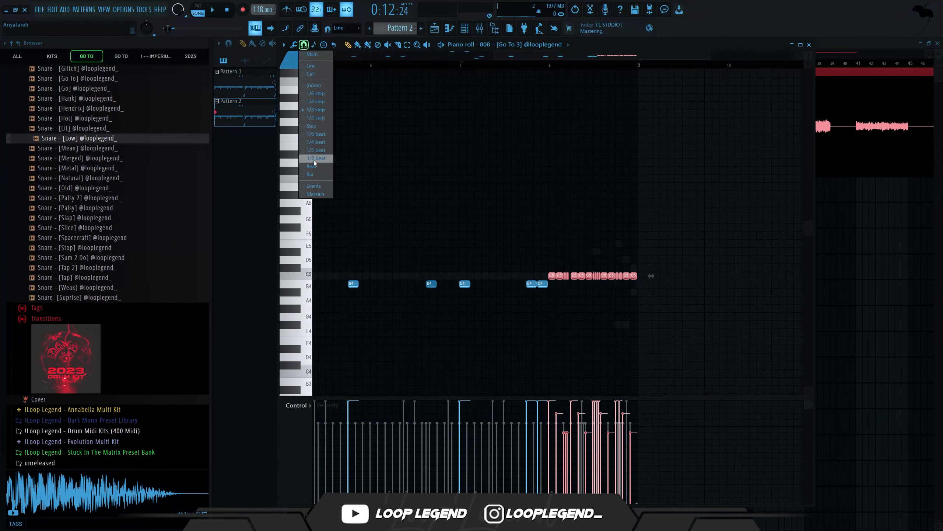
pyautogui.click(314, 159)
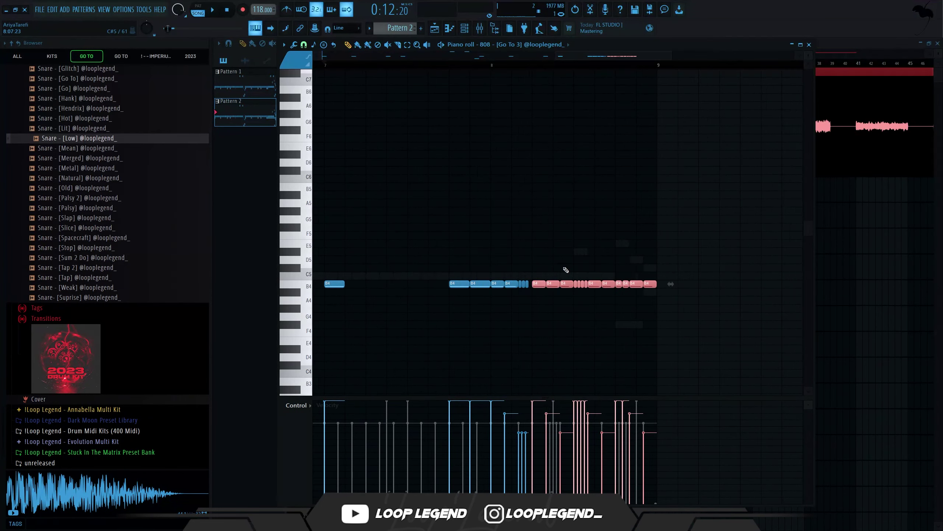
pyautogui.hotkey('shift', 'Down')
pyautogui.hotkey('shift', 'Down')
pyautogui.hotkey('shift', 'Down')
pyautogui.hotkey('shift', 'Down')
pyautogui.hotkey('ctrl', 'Up')
# Step: Step the last 808 hits of bar 8 down through F#5, E5, D5 and C#5, and play the result
pyautogui.moveTo(687, 191); pyautogui.dragTo(598, 238)
pyautogui.hotkey('shift', 'Down')
pyautogui.moveTo(667, 222); pyautogui.dragTo(620, 253)
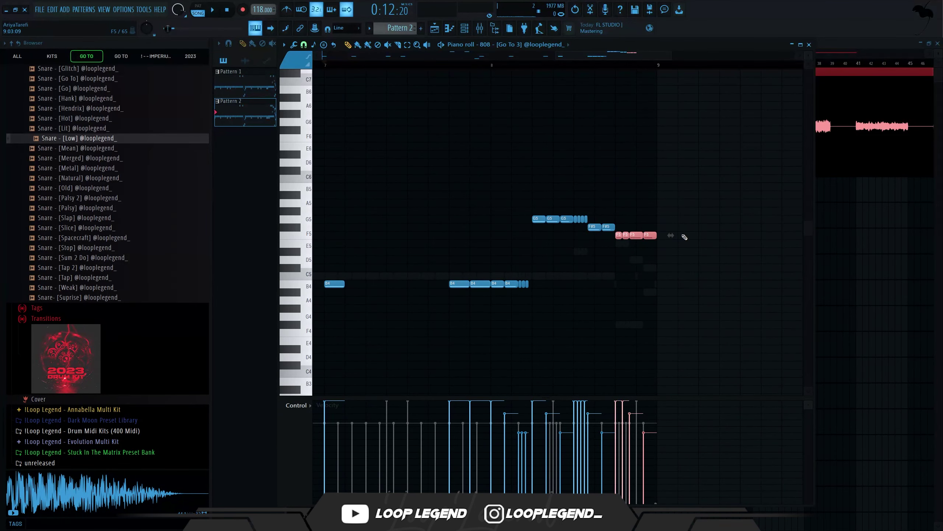
pyautogui.moveTo(640, 265); pyautogui.dragTo(639, 266)
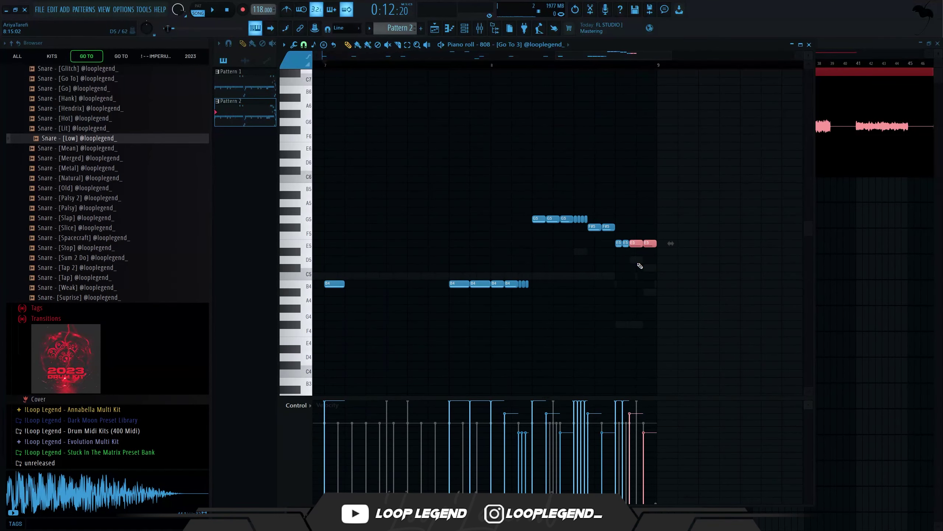
pyautogui.press('space')
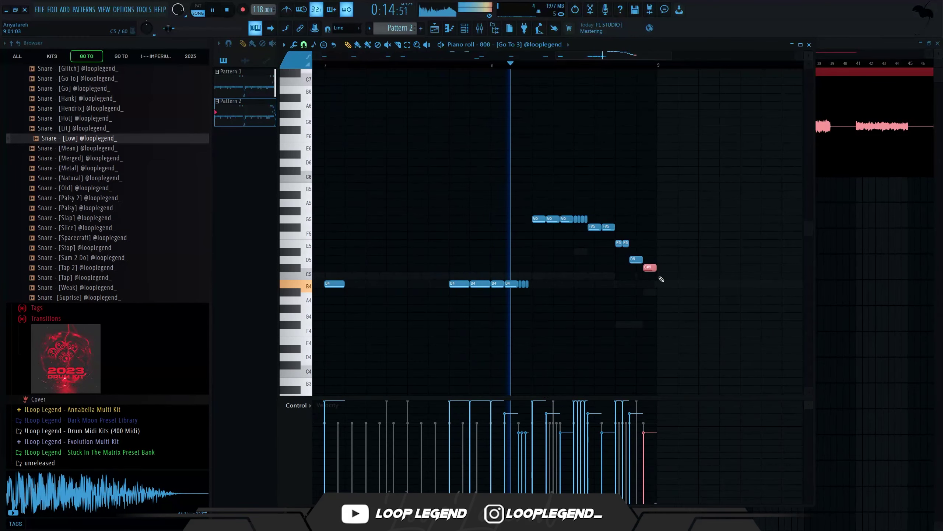
pyautogui.moveTo(627, 312); pyautogui.dragTo(677, 388)
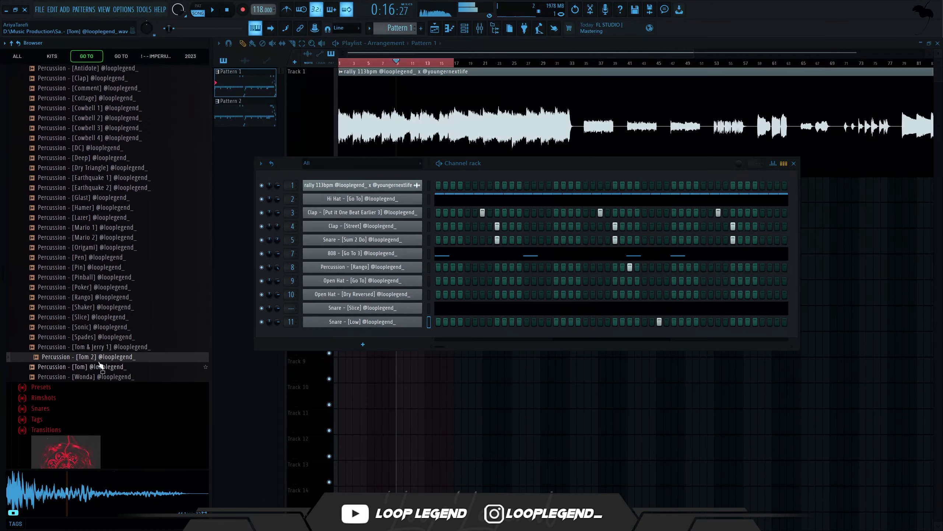
# Step: Add Percussion - [Sonic] as a new Pattern 1 channel and place a B4 hit late in bar 2 and a C5 hit early in bar 3
pyautogui.click(111, 330)
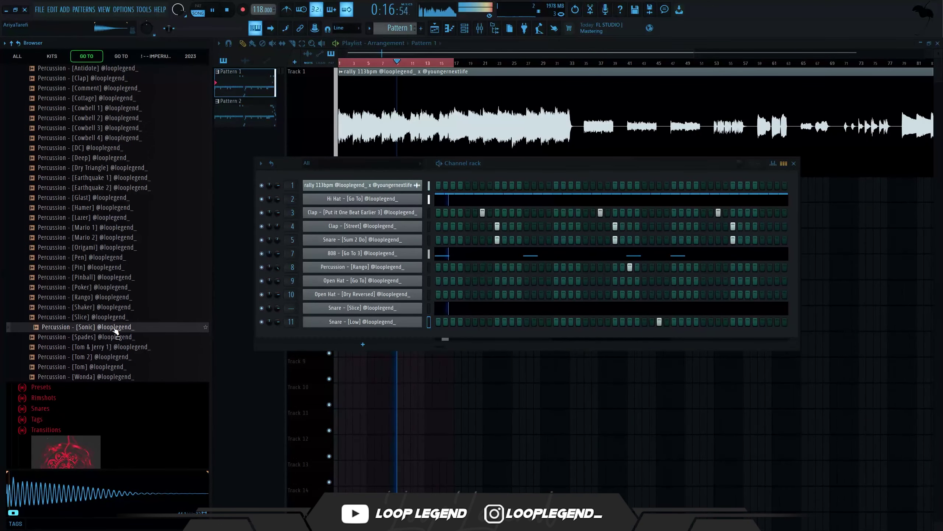
pyautogui.moveTo(311, 355); pyautogui.dragTo(396, 339)
pyautogui.press('space')
pyautogui.click(454, 337)
pyautogui.press('F7')
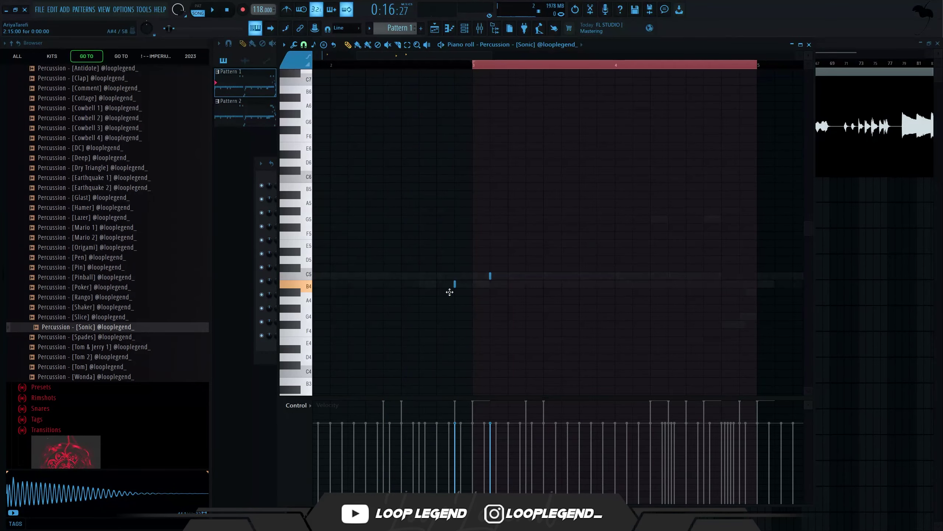
pyautogui.press('space')
# Step: Duplicate the first four bars of the Percussion - [Sonic] pattern into bars 5 to 8
pyautogui.scroll(-3, 469, 285)
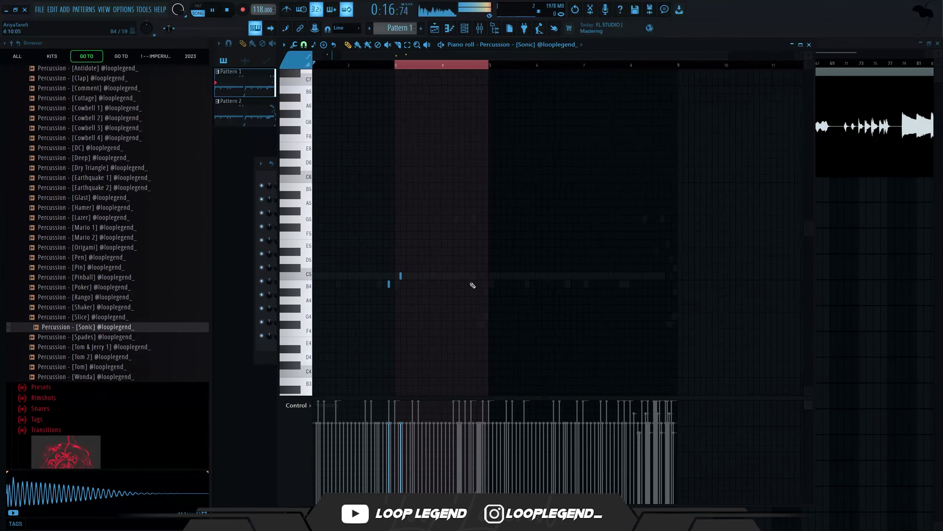
pyautogui.moveTo(493, 66); pyautogui.dragTo(315, 64)
pyautogui.hotkey('ctrl', 'b')
pyautogui.scroll(-2, 442, 212)
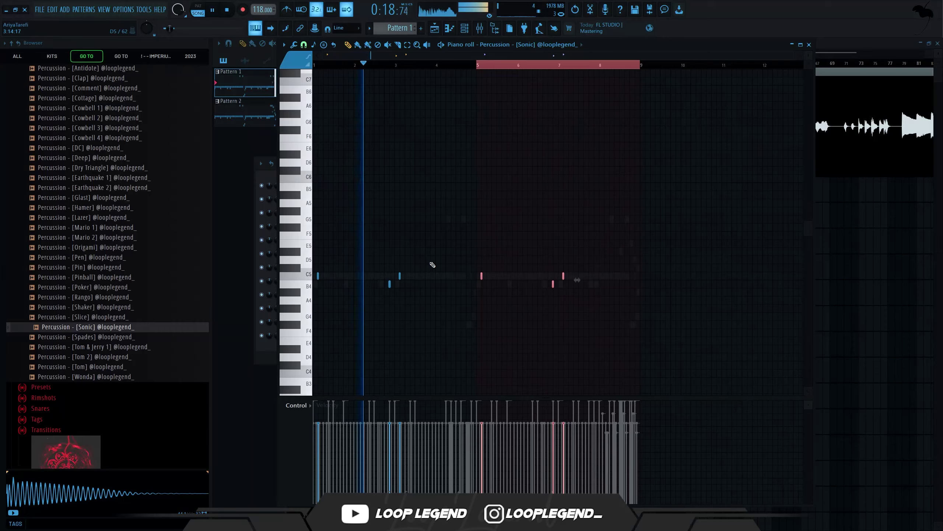
pyautogui.scroll(3, 432, 266)
pyautogui.click(484, 281)
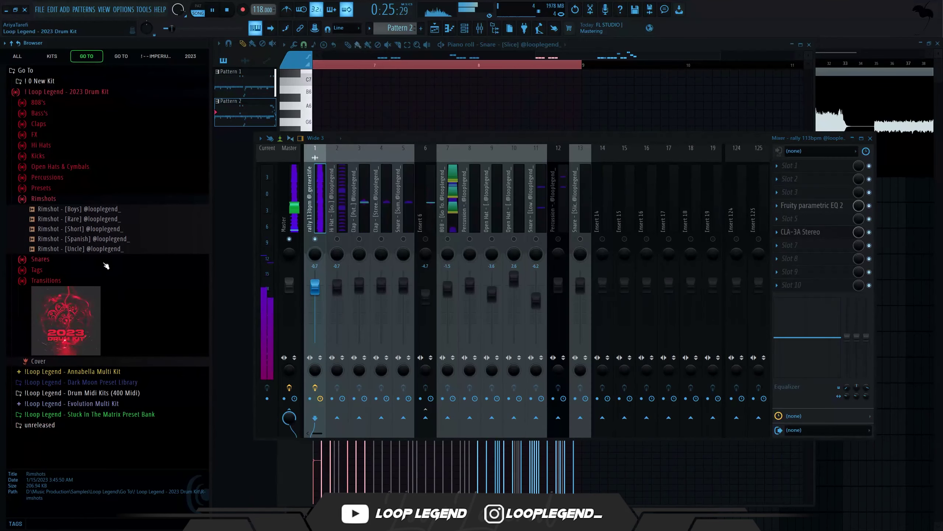
# Step: Unsolo the rally sample's mixer track and stop playback
pyautogui.rightClick(315, 239)
pyautogui.press('space')
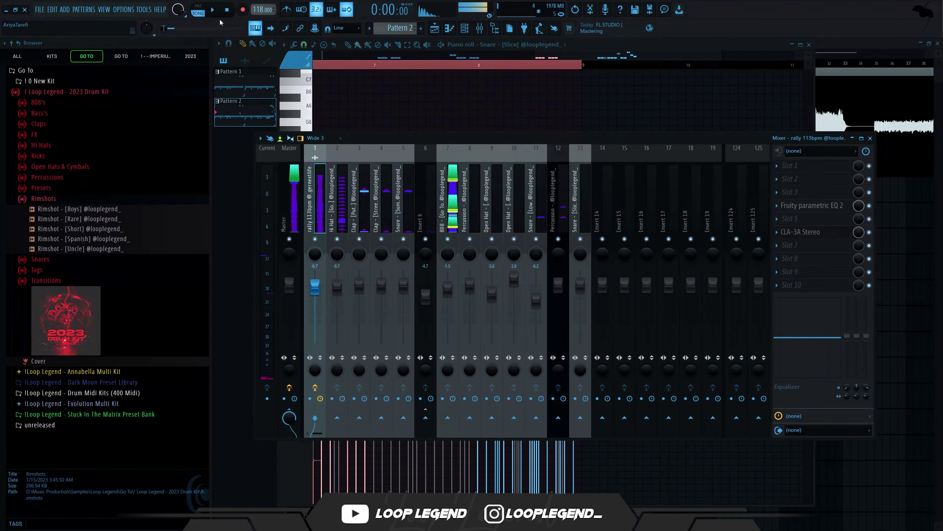
# Step: Load the Master 2023 (1) preset from the kit's Presets folder onto the master mixer track and start playback
pyautogui.click(52, 198)
pyautogui.click(41, 187)
pyautogui.moveTo(74, 197); pyautogui.dragTo(291, 201)
pyautogui.press('space')
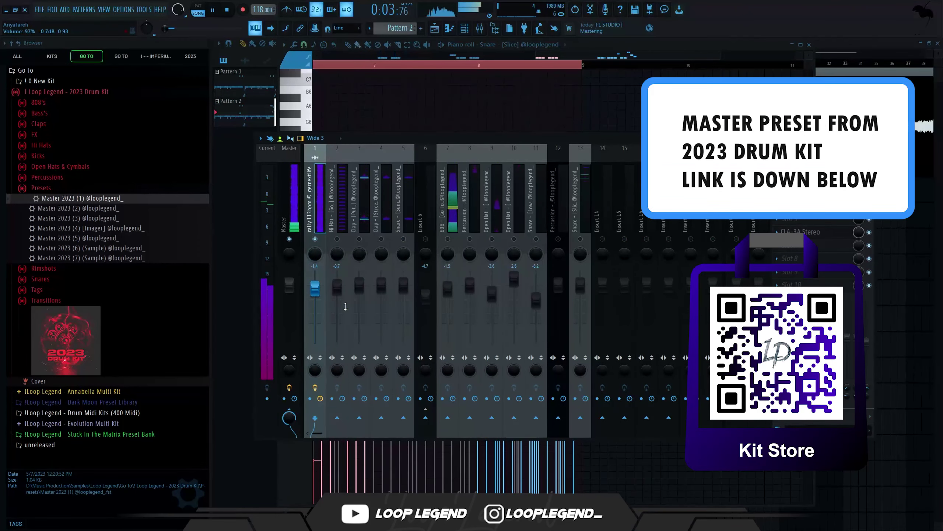
# Step: Set the hi-hat mixer track to -1.8 dB and Insert 6 to -6.9 dB, cutting Insert 6's high shelf by 2.2 dB
pyautogui.click(344, 246)
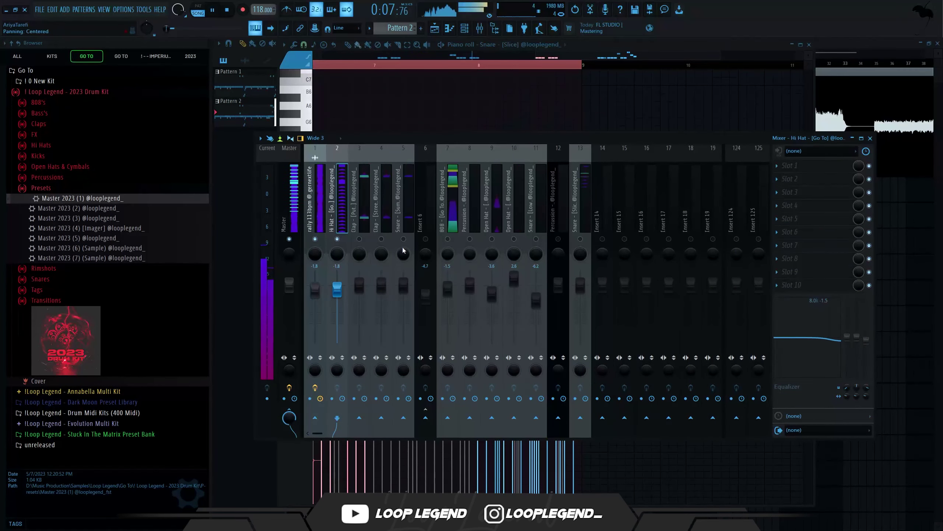
pyautogui.click(432, 211)
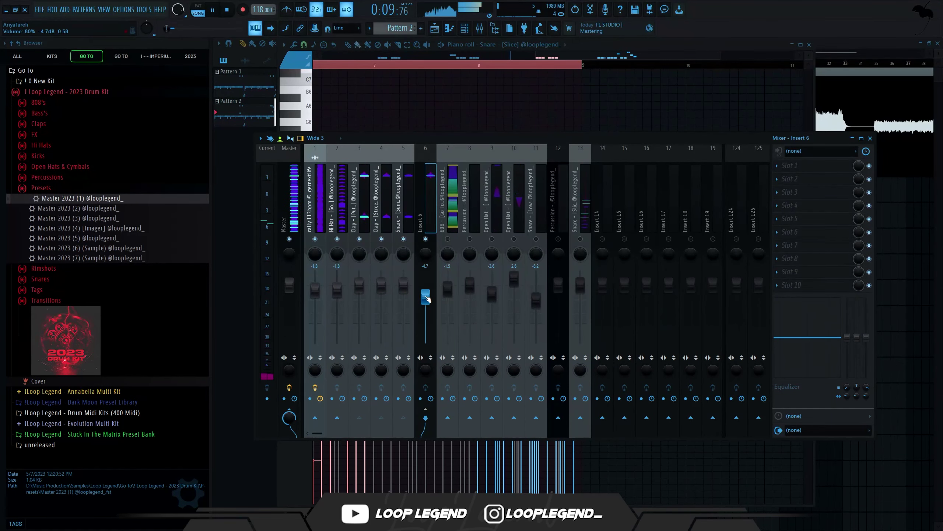
pyautogui.moveTo(426, 298); pyautogui.dragTo(426, 305)
pyautogui.moveTo(866, 338); pyautogui.dragTo(868, 343)
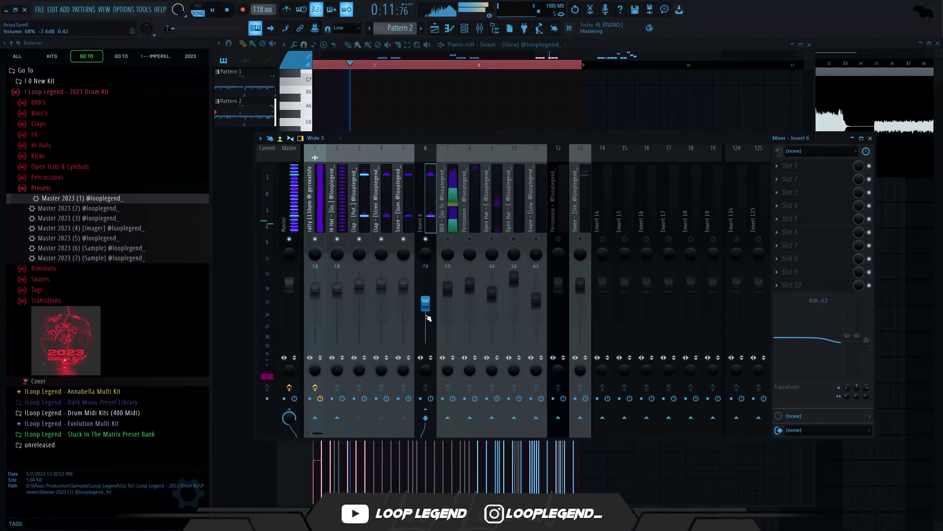
pyautogui.moveTo(428, 317); pyautogui.dragTo(430, 314)
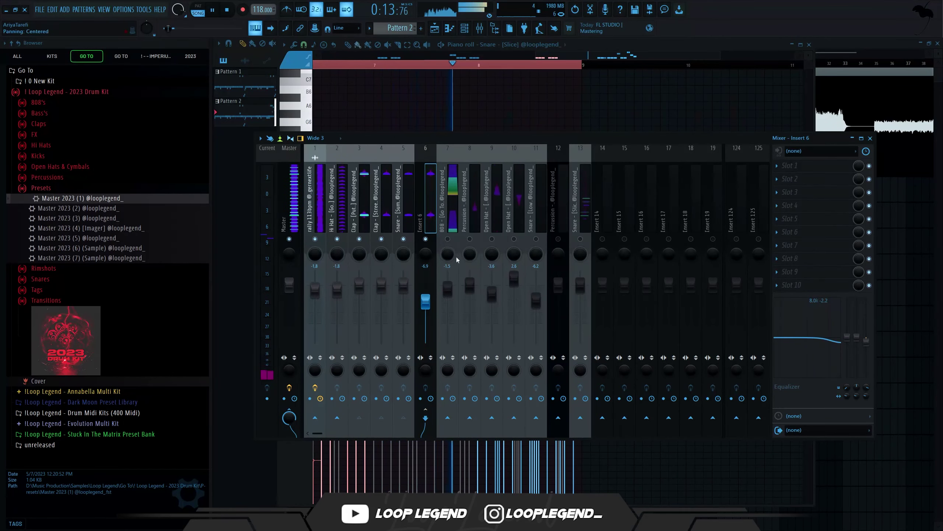
# Step: Lower the 808 - [Go To 3] mixer track to -2.2 dB and bring all silenced tracks back into the mix
pyautogui.click(446, 322)
pyautogui.moveTo(447, 321); pyautogui.dragTo(447, 324)
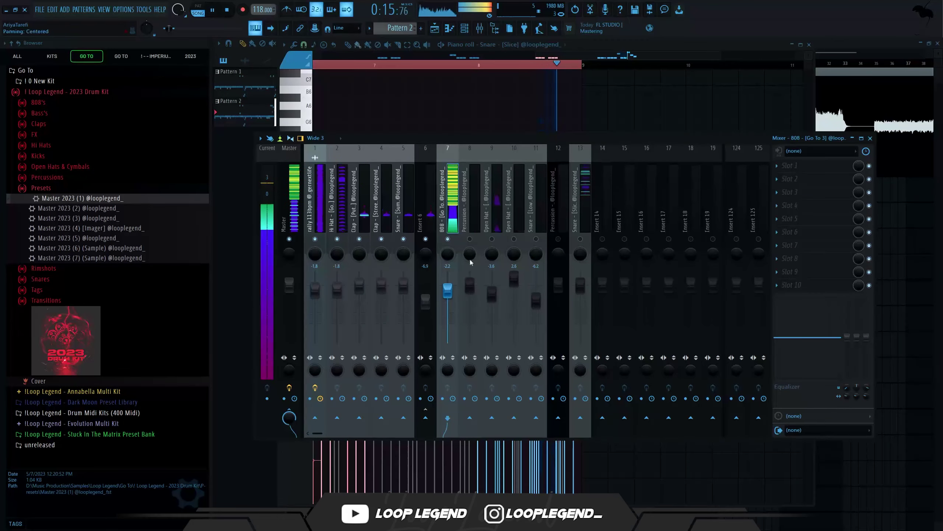
pyautogui.rightClick(470, 239)
pyautogui.rightClick(470, 238)
# Step: Lower mixer tracks 8 to 11 together by about 1.8 dB, and tracks 12 and 13 by a little over 1 dB
pyautogui.moveTo(470, 219); pyautogui.dragTo(526, 220)
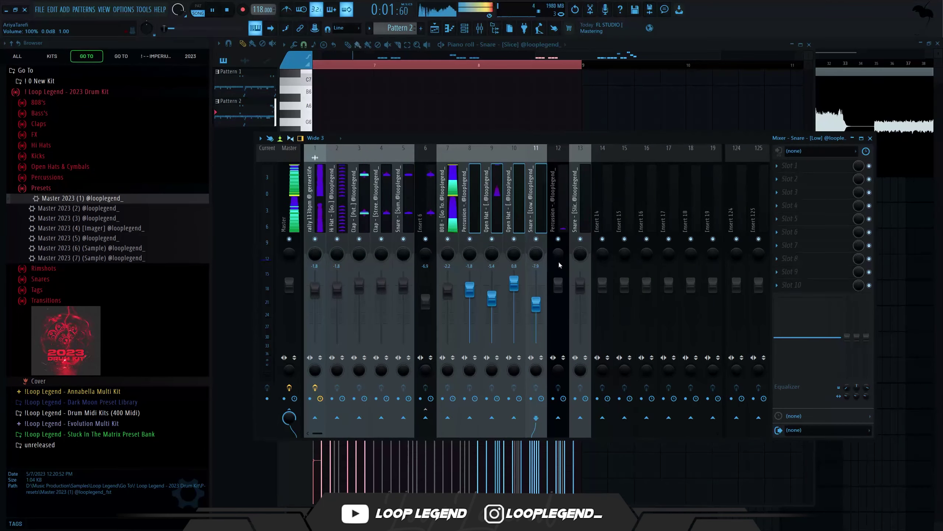
pyautogui.moveTo(556, 222); pyautogui.dragTo(579, 223)
pyautogui.moveTo(581, 285); pyautogui.dragTo(580, 289)
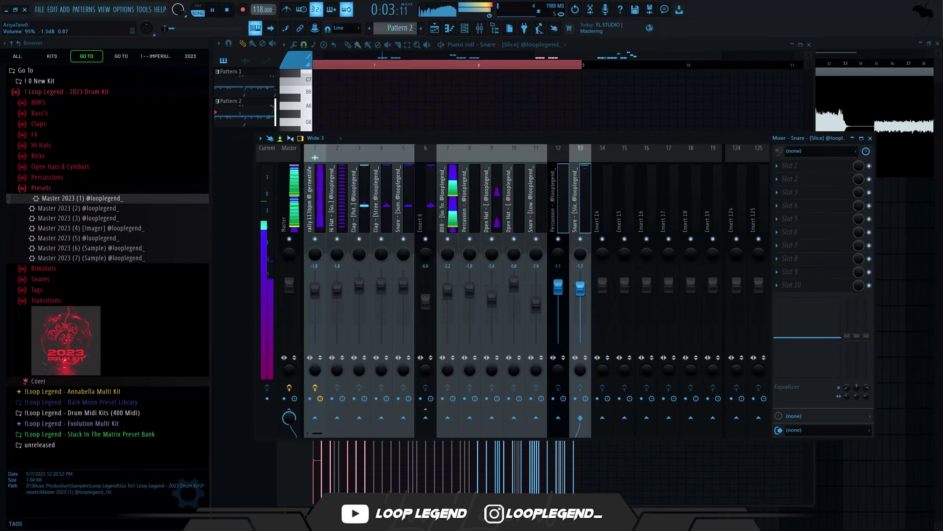
pyautogui.click(581, 211)
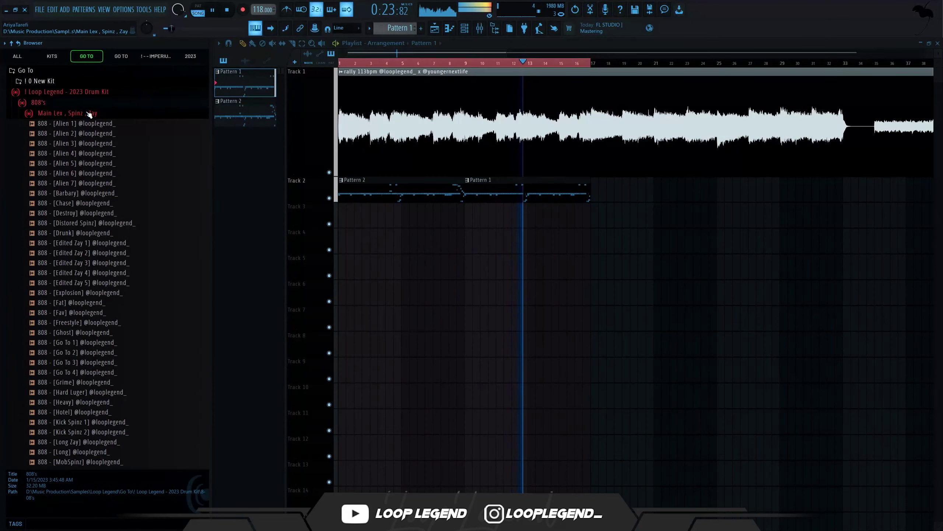
# Step: Add 808 - [Zaytoven] from the Main Lex, Spinz, Zay folder as a new channel and show the channel rack
pyautogui.click(89, 114)
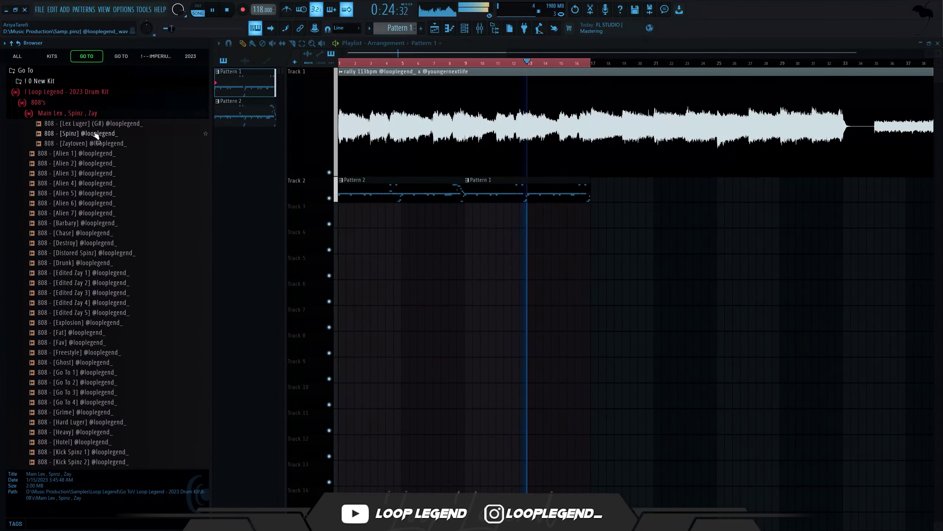
pyautogui.rightClick(82, 144)
pyautogui.click(98, 156)
pyautogui.press('F6')
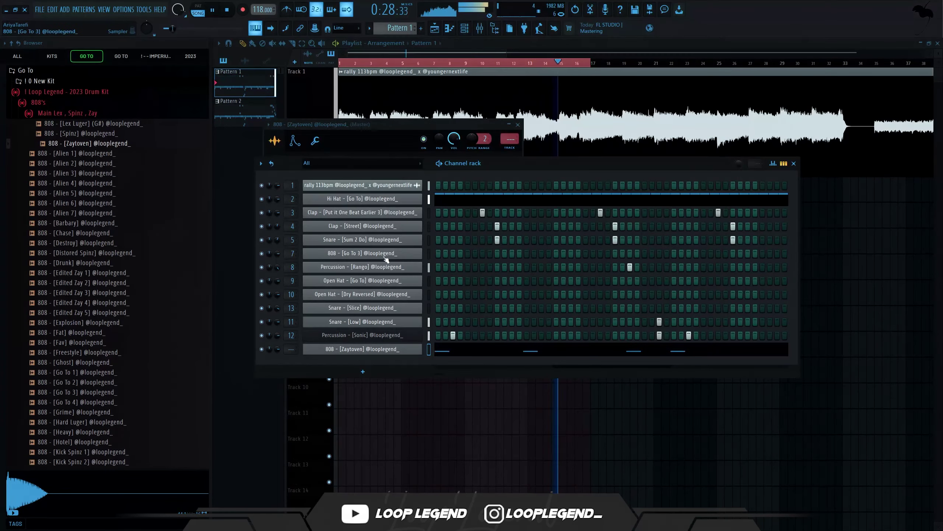
# Step: Check the 808 - [Go To 3] channel settings and set the Zaytoven 808's cut and cut-by groups to 5
pyautogui.click(362, 253)
pyautogui.click(294, 141)
pyautogui.click(315, 141)
pyautogui.click(357, 349)
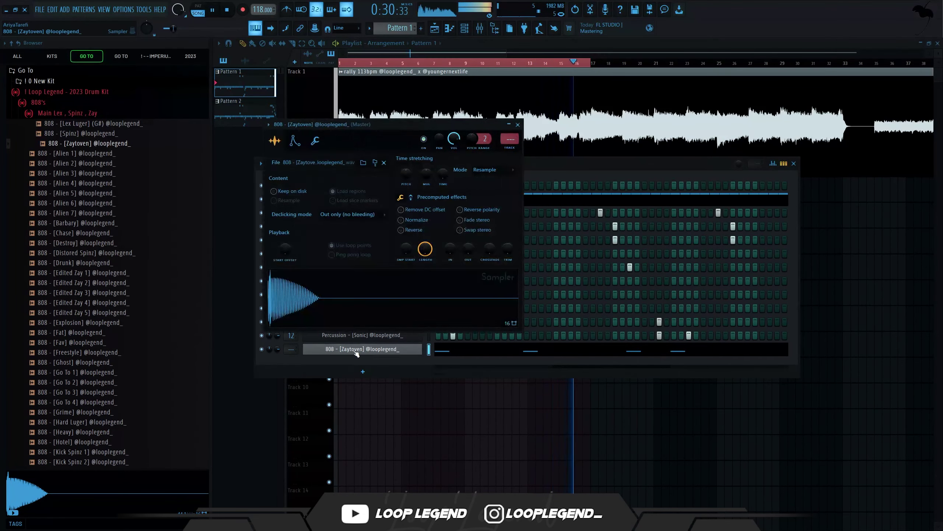
pyautogui.click(357, 350)
pyautogui.click(356, 350)
pyautogui.press('space')
pyautogui.click(317, 143)
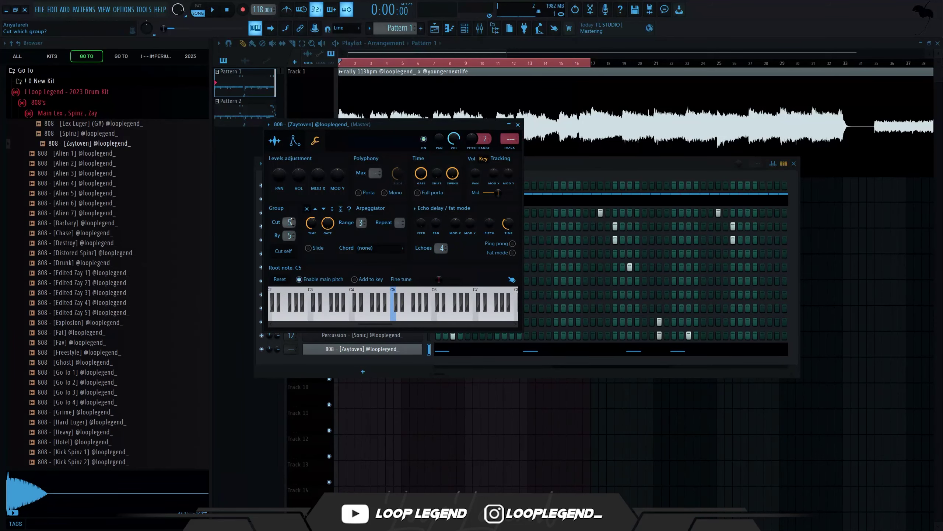
# Step: Route the Zaytoven 808 to mixer track 14 and trim the silent tail of its sample
pyautogui.click(507, 148)
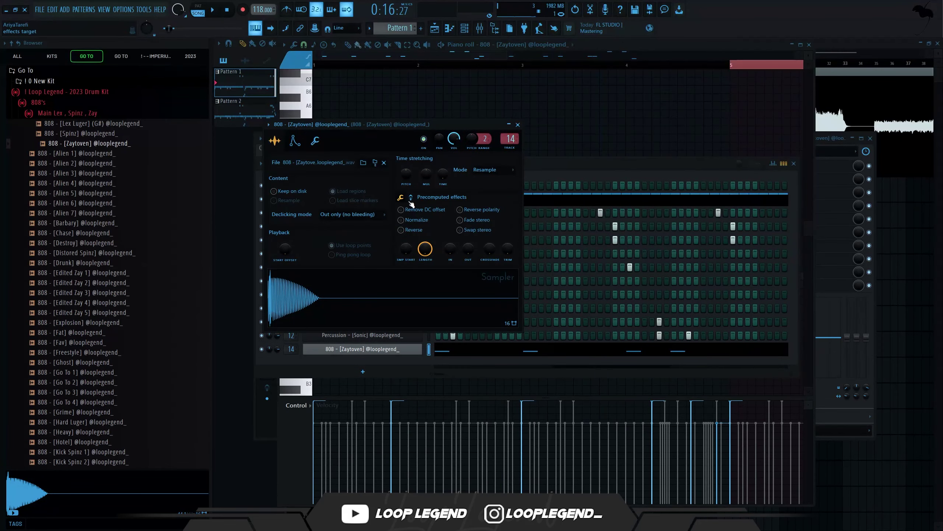
pyautogui.moveTo(512, 250); pyautogui.dragTo(512, 246)
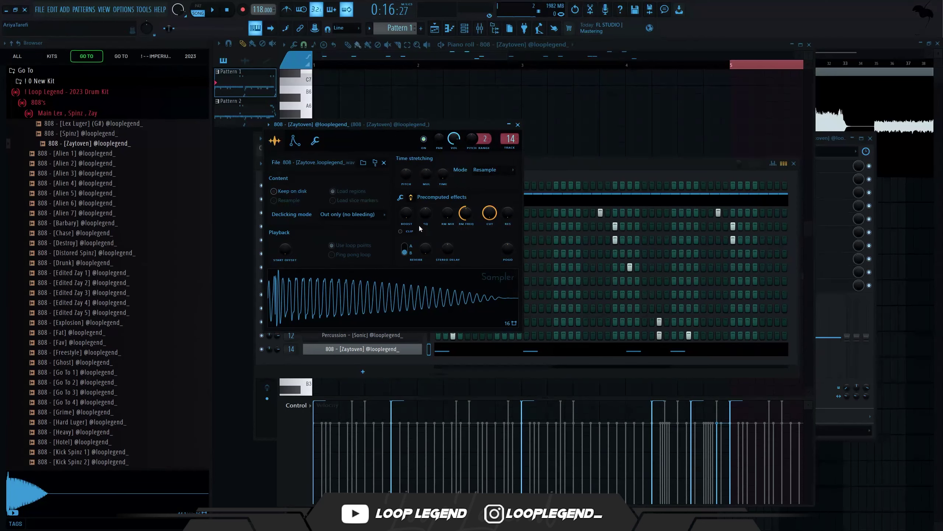
# Step: Play the beat and lower the Zaytoven 808's mixer track to -2.2 dB
pyautogui.press('F9')
pyautogui.press('space')
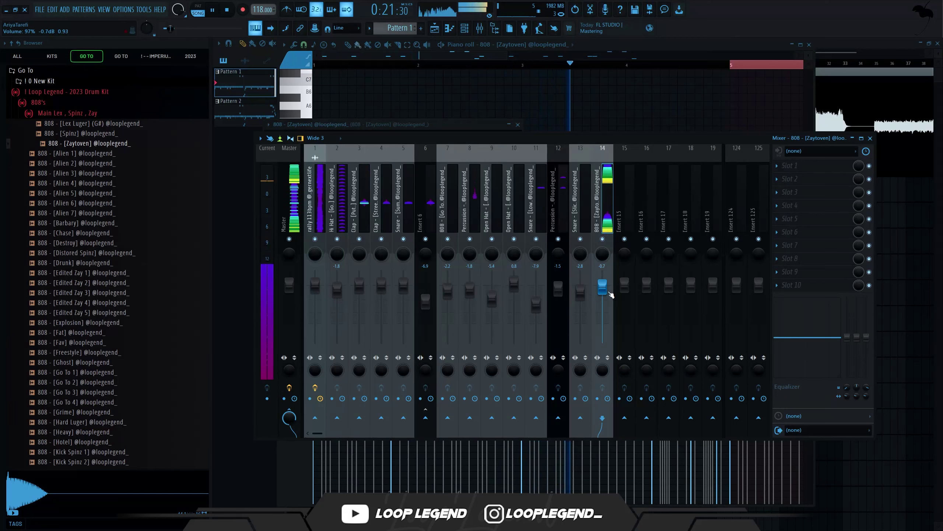
pyautogui.moveTo(609, 291); pyautogui.dragTo(607, 316)
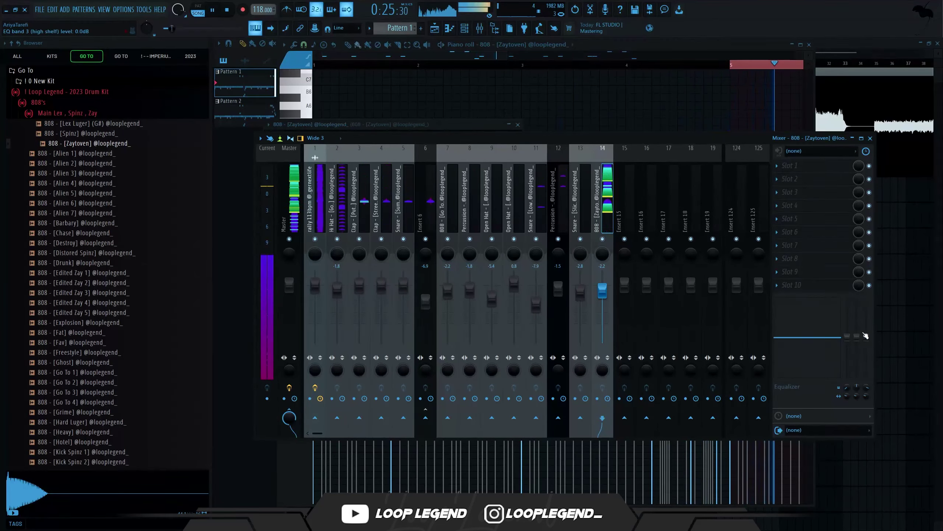
# Step: Add Fruity Fast Dist to the fourth effect slot of the Zaytoven 808 track and adjust its pre amp and mix
pyautogui.click(792, 203)
pyautogui.click(209, 45)
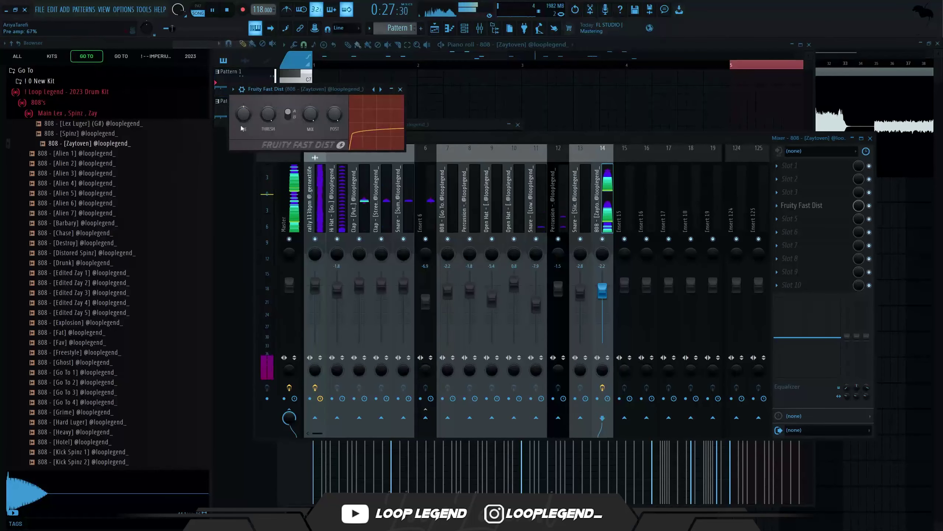
pyautogui.moveTo(244, 114); pyautogui.dragTo(243, 110)
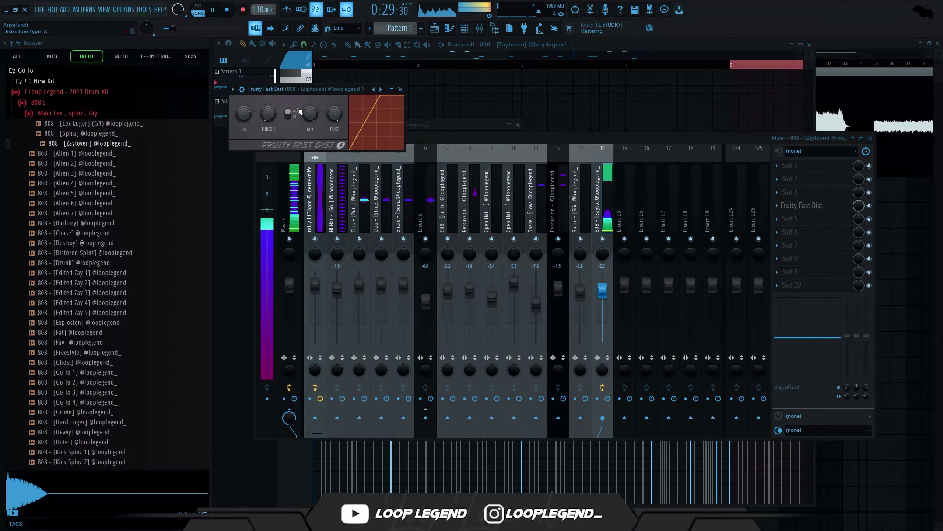
pyautogui.moveTo(310, 114); pyautogui.dragTo(309, 116)
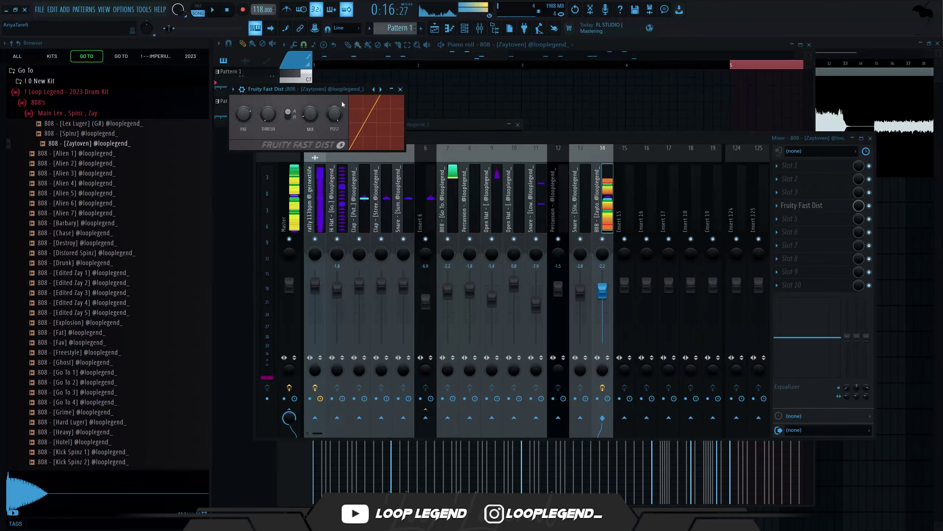
pyautogui.click(400, 89)
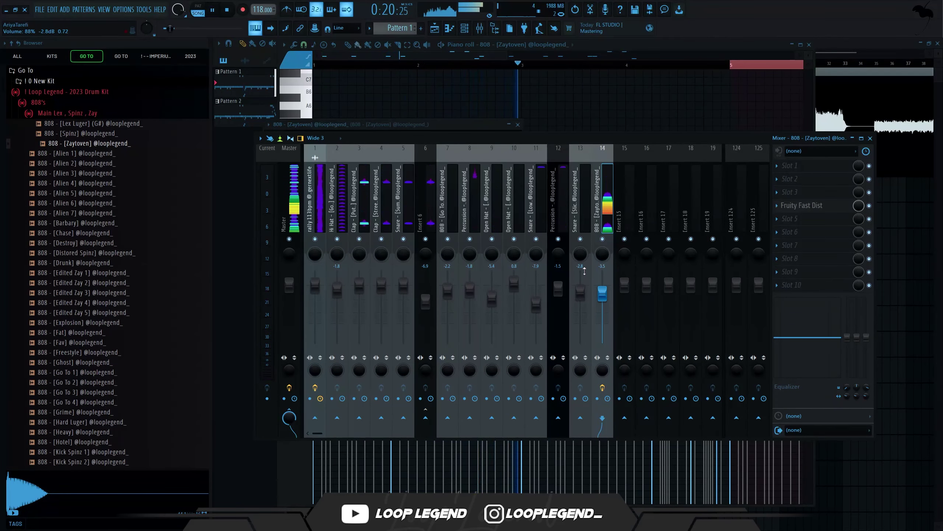
# Step: Lower the distorted Zaytoven 808's mixer track to about -4.6 dB
pyautogui.scroll(-1, 607, 326)
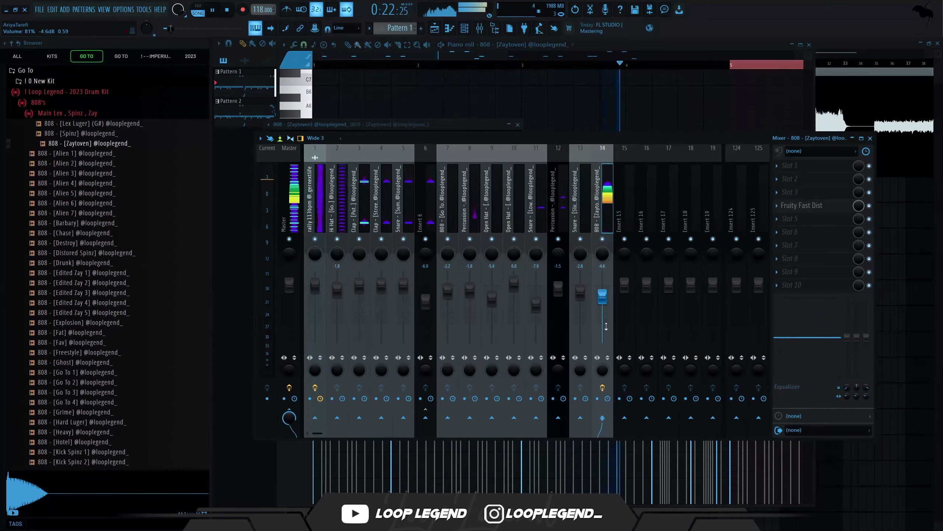
pyautogui.scroll(-1, 607, 311)
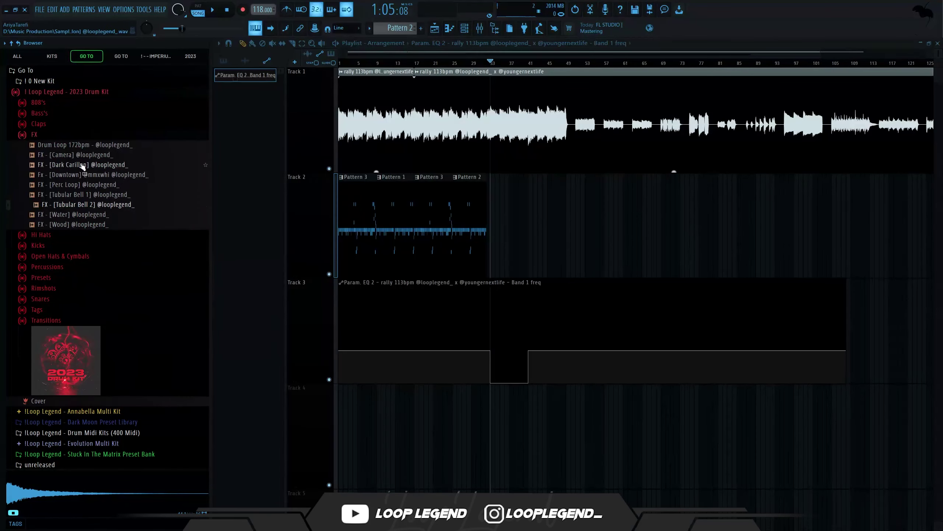
# Step: Place the Drum Loop 172bpm sample from the FX folder on playlist track 4, starting at bar 33
pyautogui.moveTo(85, 145); pyautogui.dragTo(491, 412)
pyautogui.scroll(9, 496, 413)
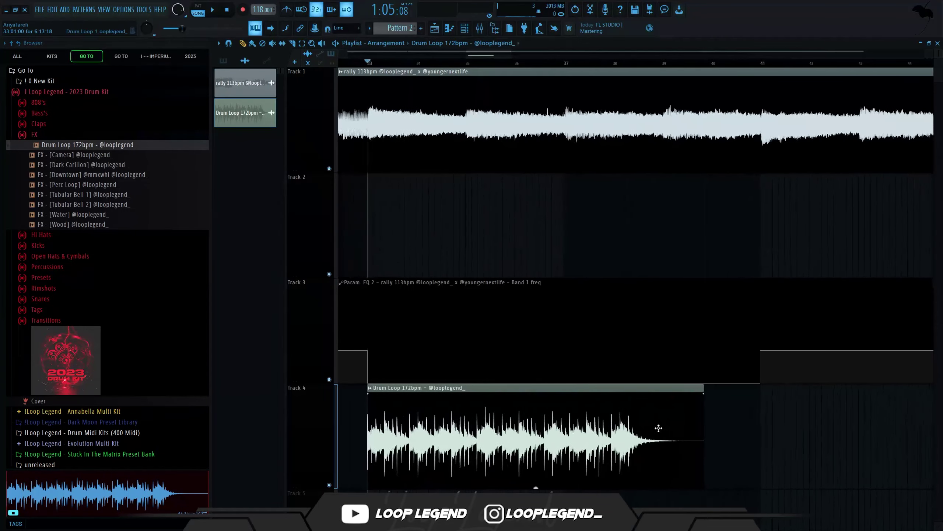
pyautogui.scroll(-2, 665, 457)
# Step: Time-stretch the Drum Loop 172bpm clip so that its beats fill the eight-bar filtered section up to bar 41
pyautogui.doubleClick(647, 458)
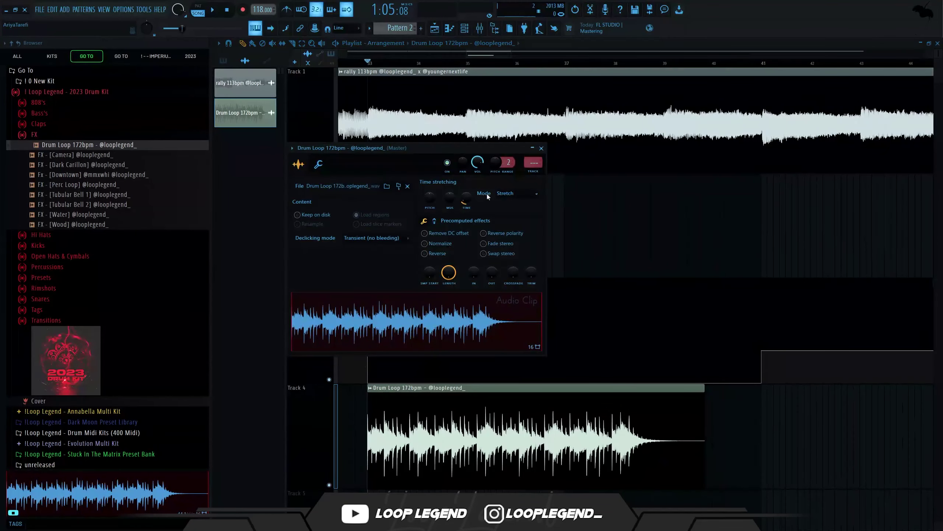
pyautogui.moveTo(467, 201); pyautogui.dragTo(468, 197)
pyautogui.scroll(4, 880, 213)
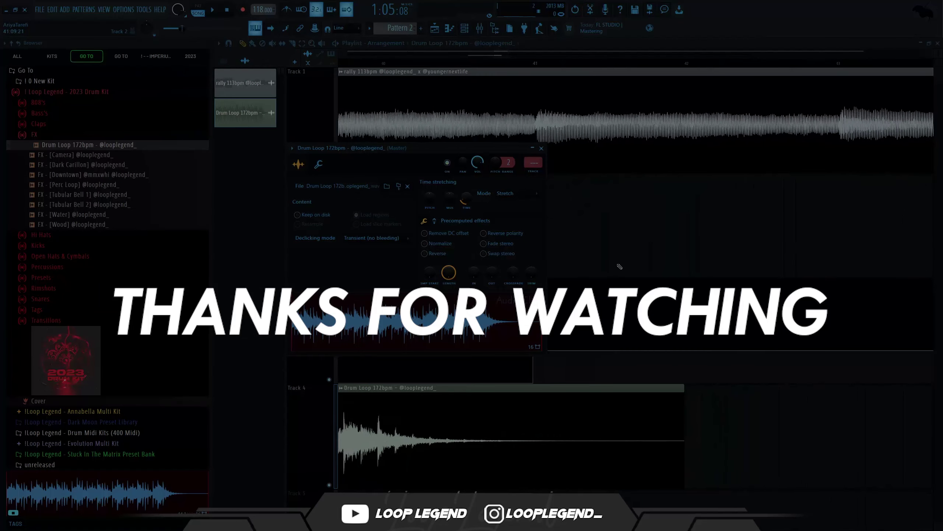
pyautogui.scroll(2, 467, 197)
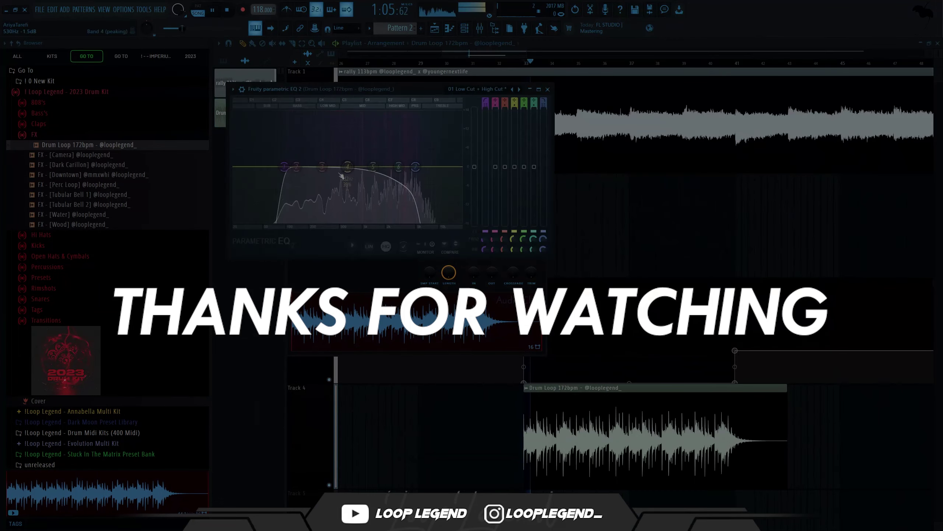
# Step: In the drum loop's Parametric EQ 2, boost band 4 strongly at about 772 Hz, raise band 5 slightly and adjust the low cut
pyautogui.moveTo(336, 165); pyautogui.dragTo(352, 136)
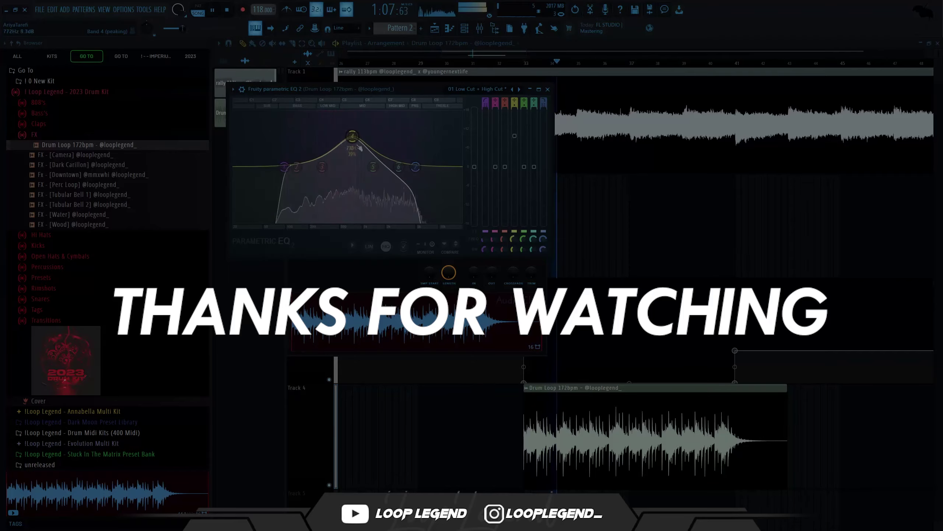
pyautogui.moveTo(374, 167); pyautogui.dragTo(379, 159)
pyautogui.moveTo(285, 168); pyautogui.dragTo(290, 170)
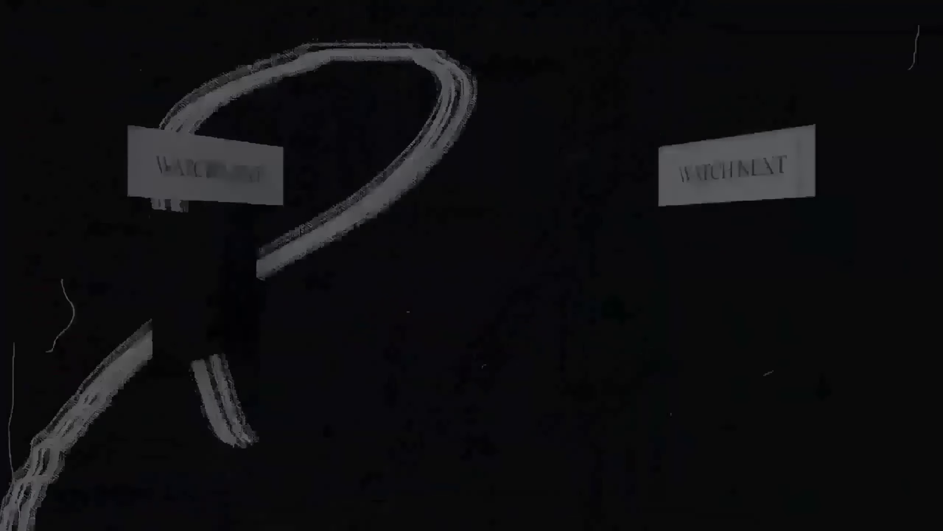